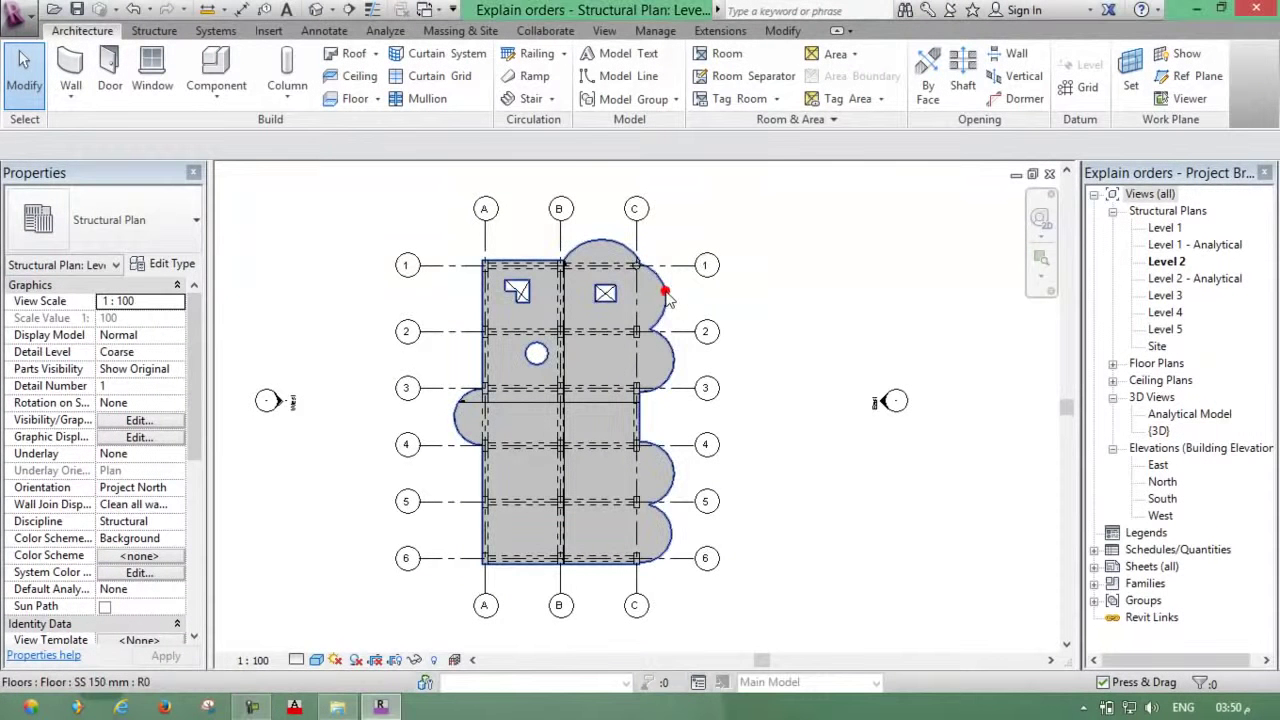
- Select the Level 2 floor slab and enter Edit Boundary to review its curved outline
click(680, 300)
scroll(680, 300, up, 3)
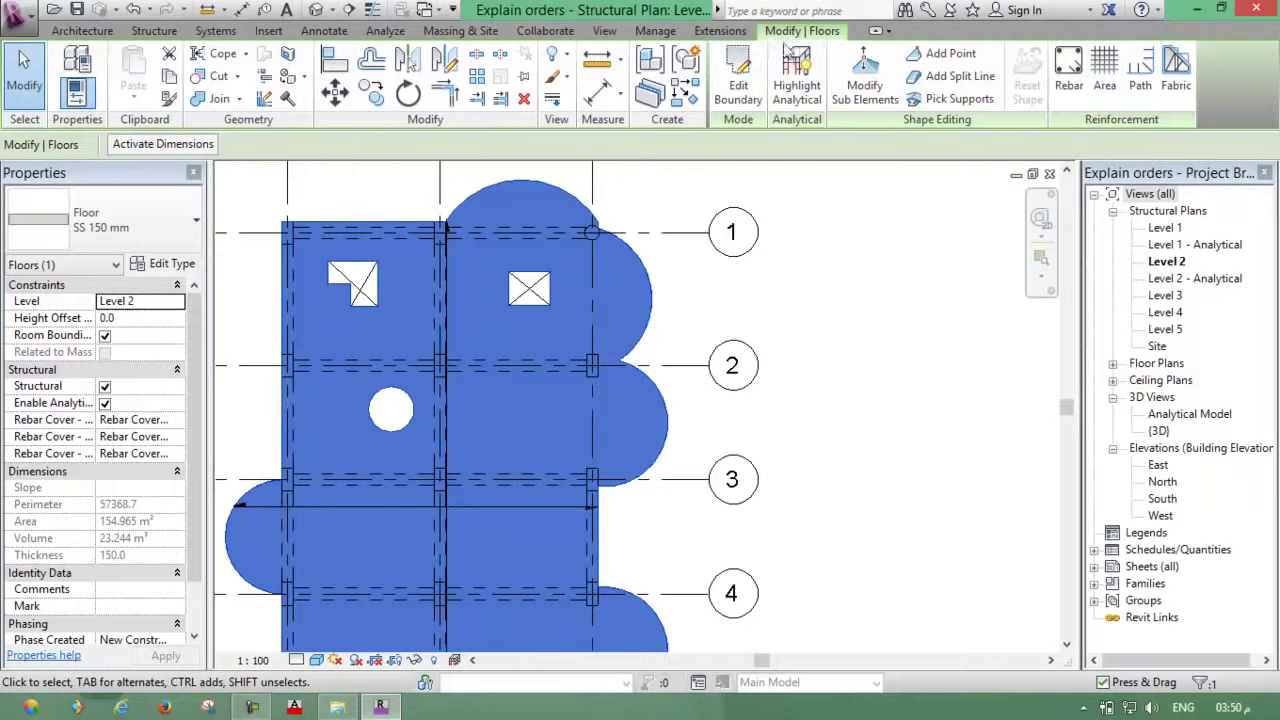
click(738, 78)
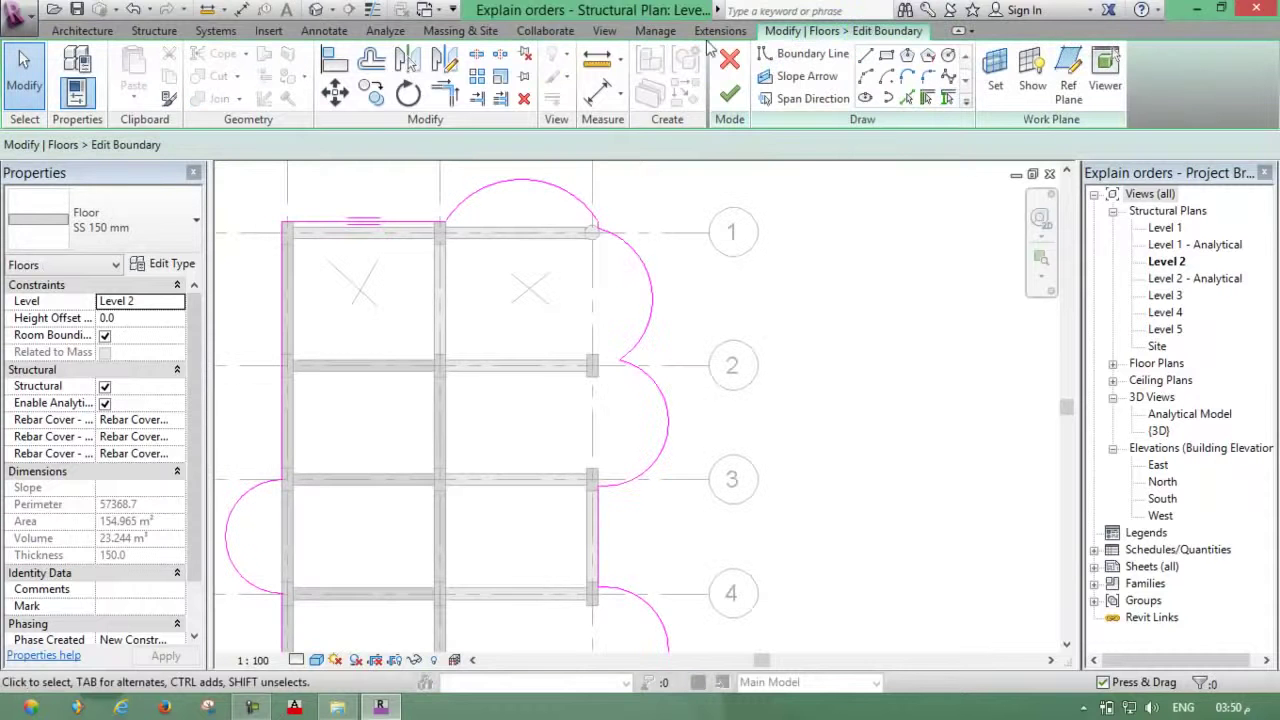
scroll(658, 252, down, 2)
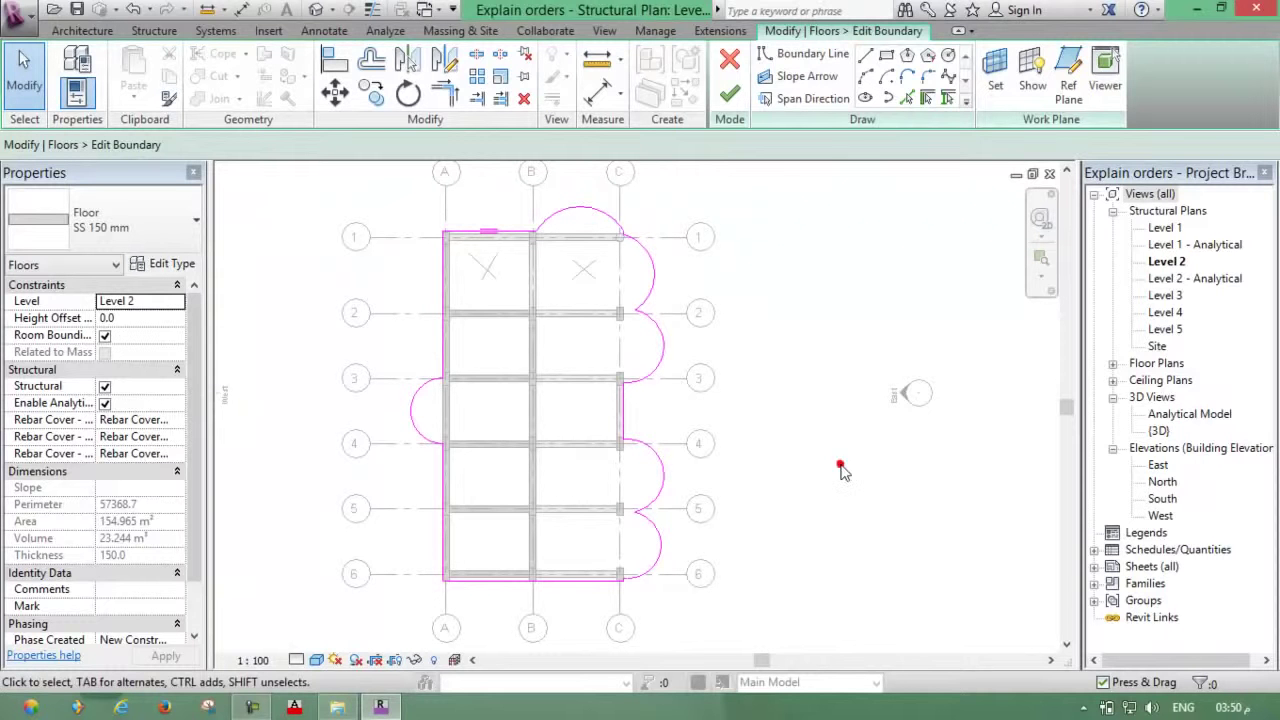
- Commit the floor boundary unchanged, deselect, zoom over the gridded plan, and show the Structure tab
click(729, 92)
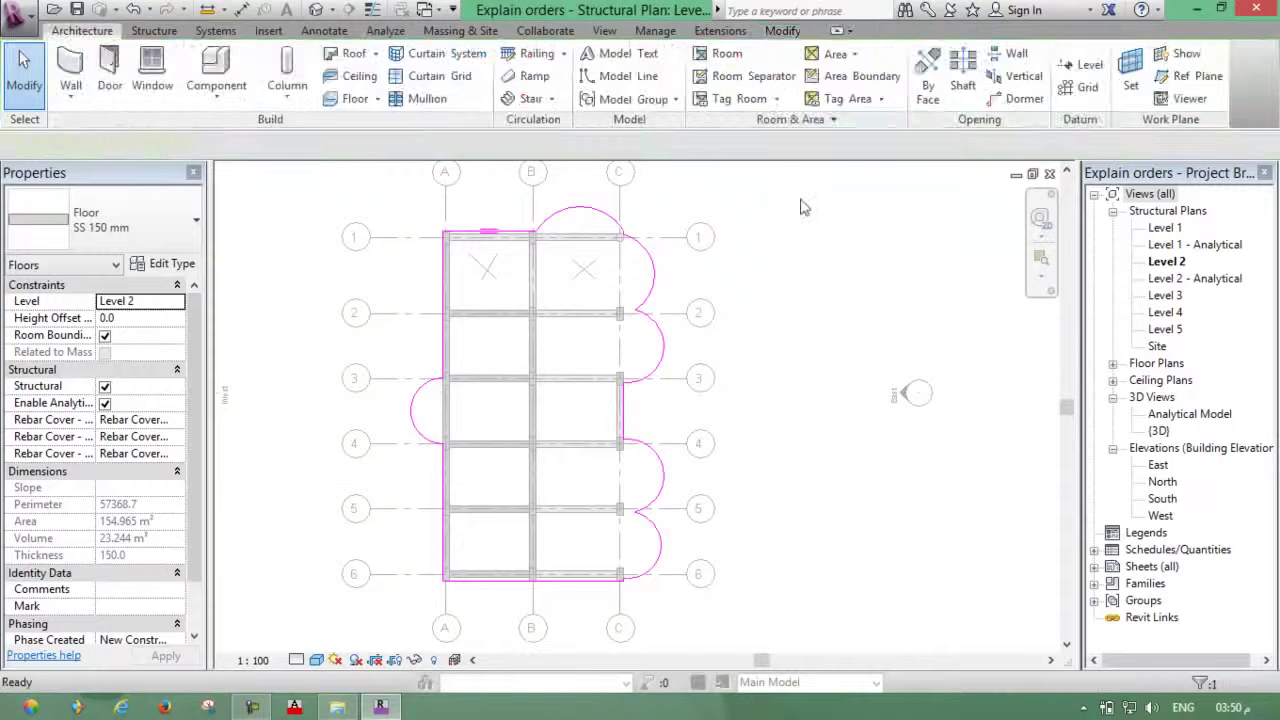
click(828, 273)
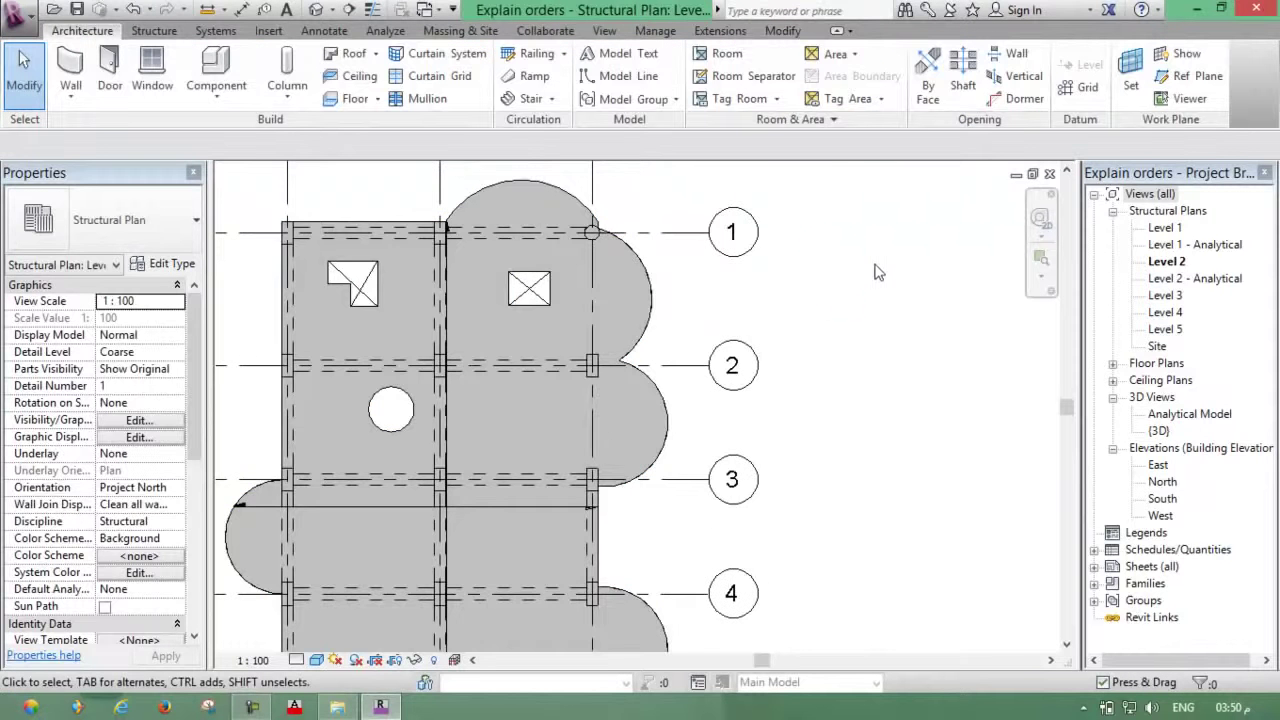
scroll(578, 222, up, 1)
scroll(578, 222, up, 1)
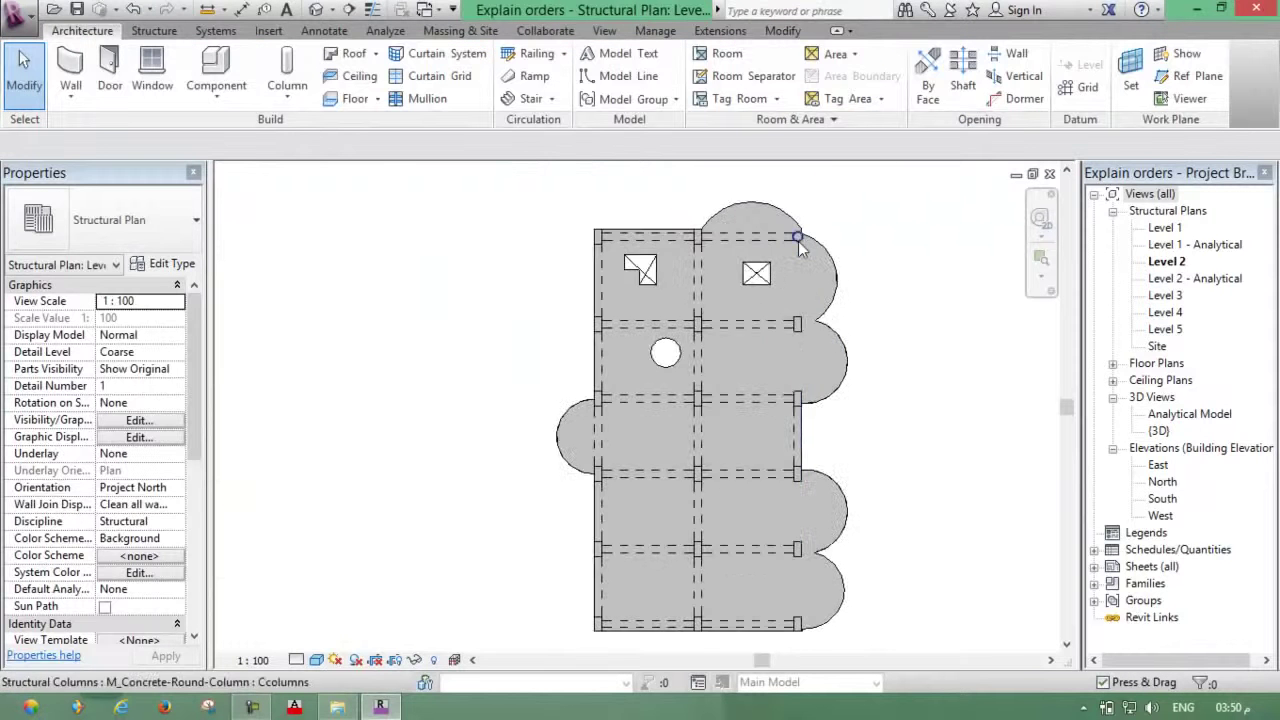
scroll(578, 222, up, 1)
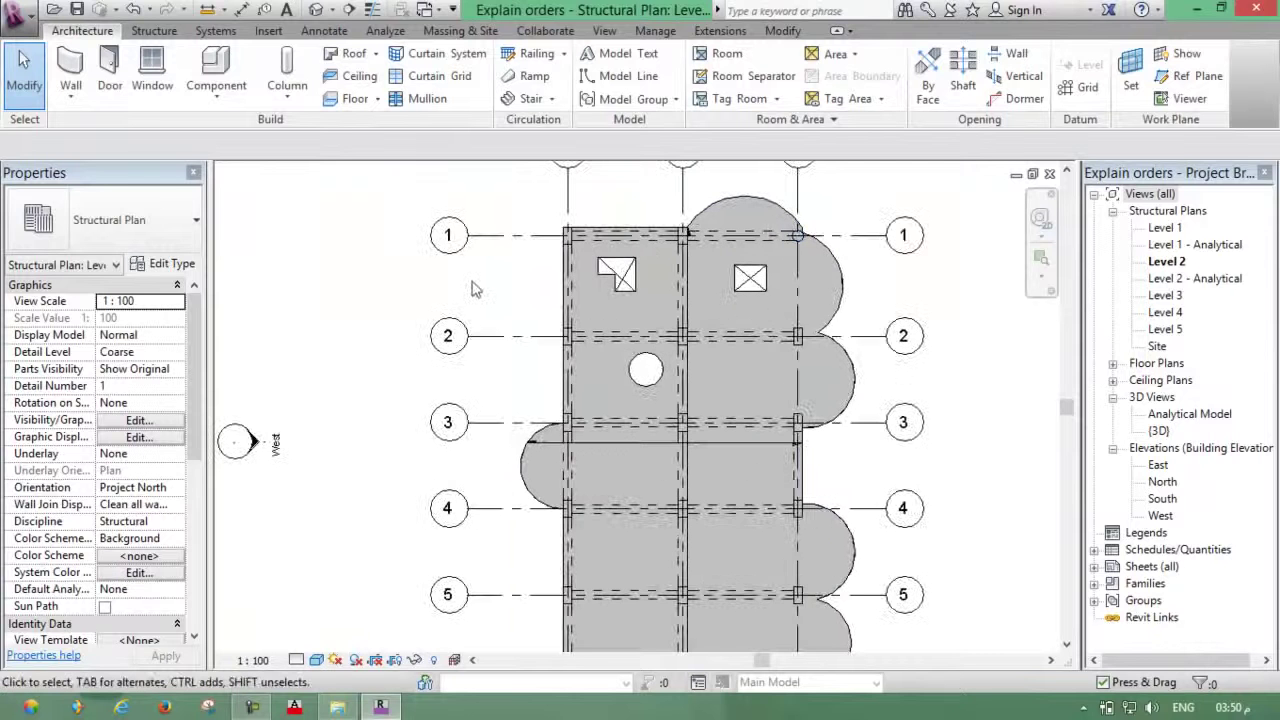
scroll(380, 374, down, 1)
scroll(370, 372, down, 1)
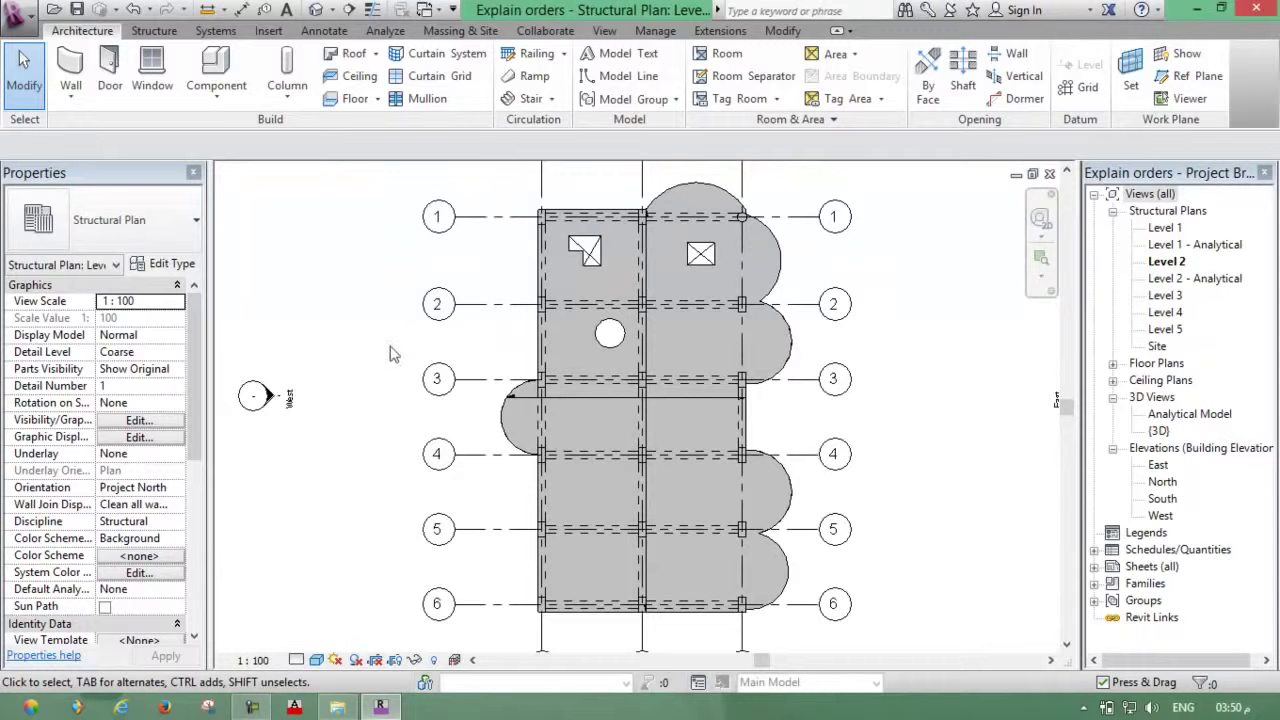
scroll(390, 353, down, 1)
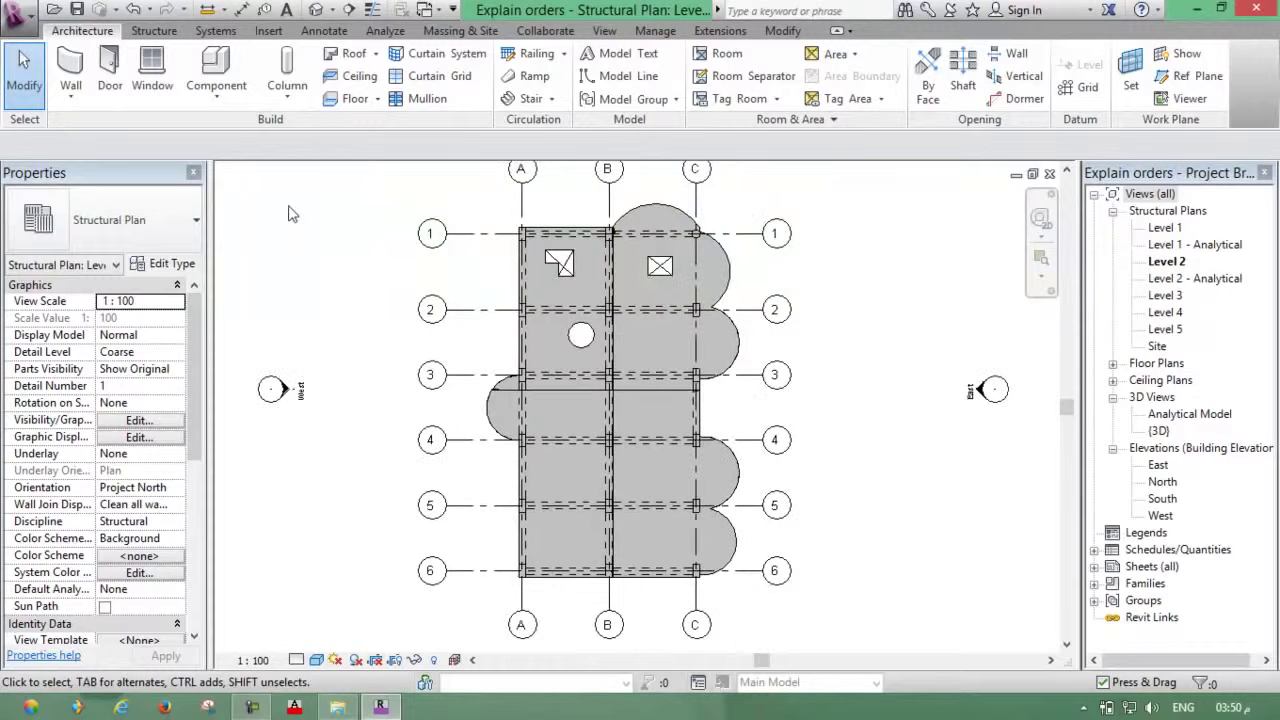
click(155, 31)
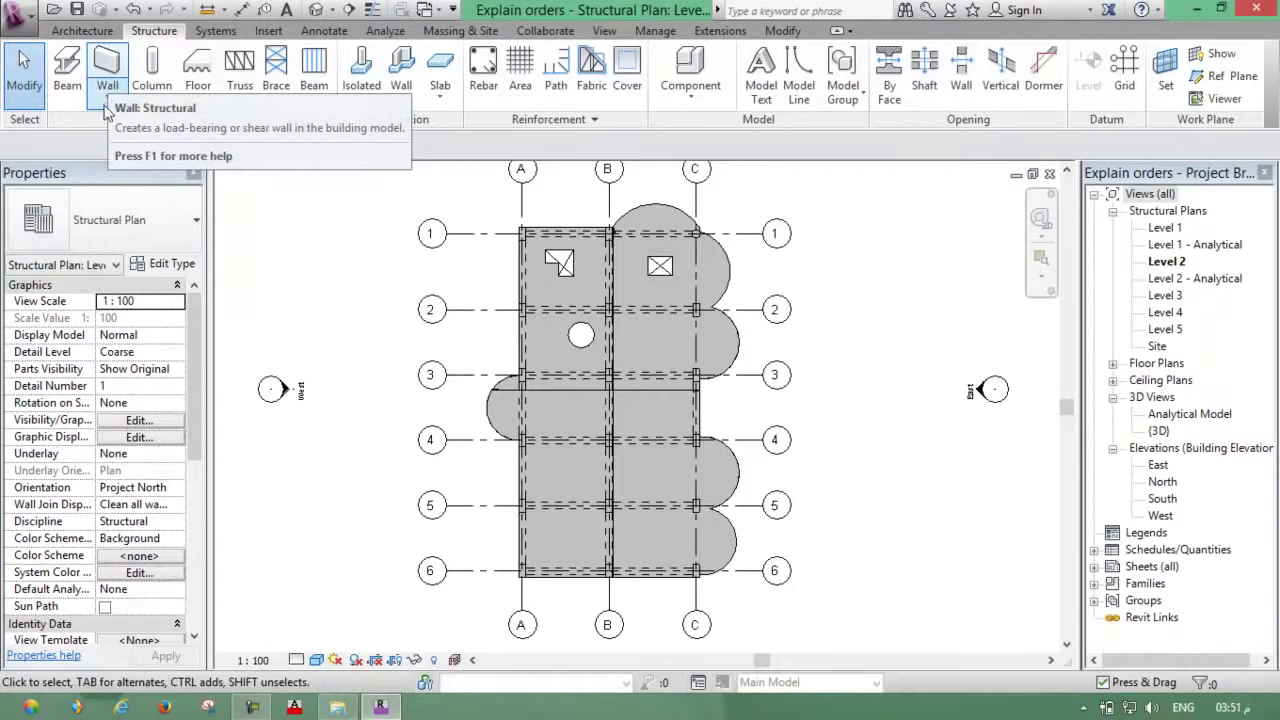
- Start a Wall: Structural, duplicate its type as 'Sw 300 mm', and open its structure layers
click(104, 96)
click(148, 128)
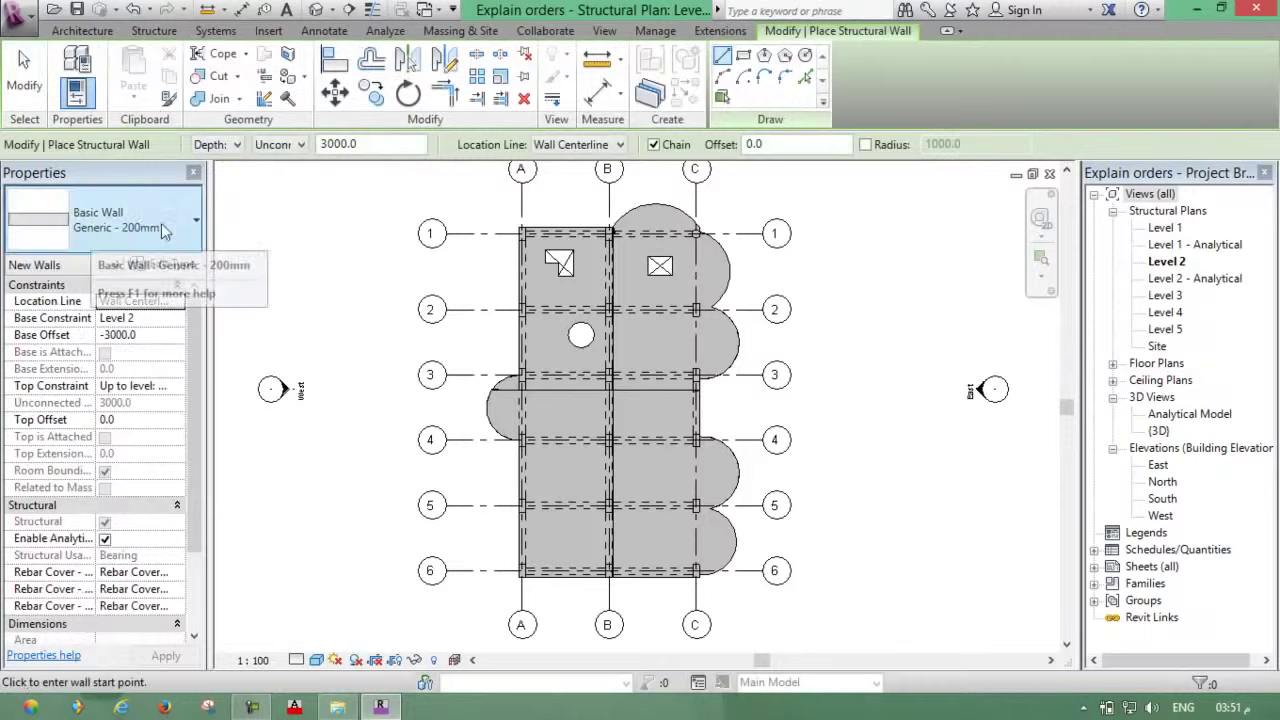
click(158, 272)
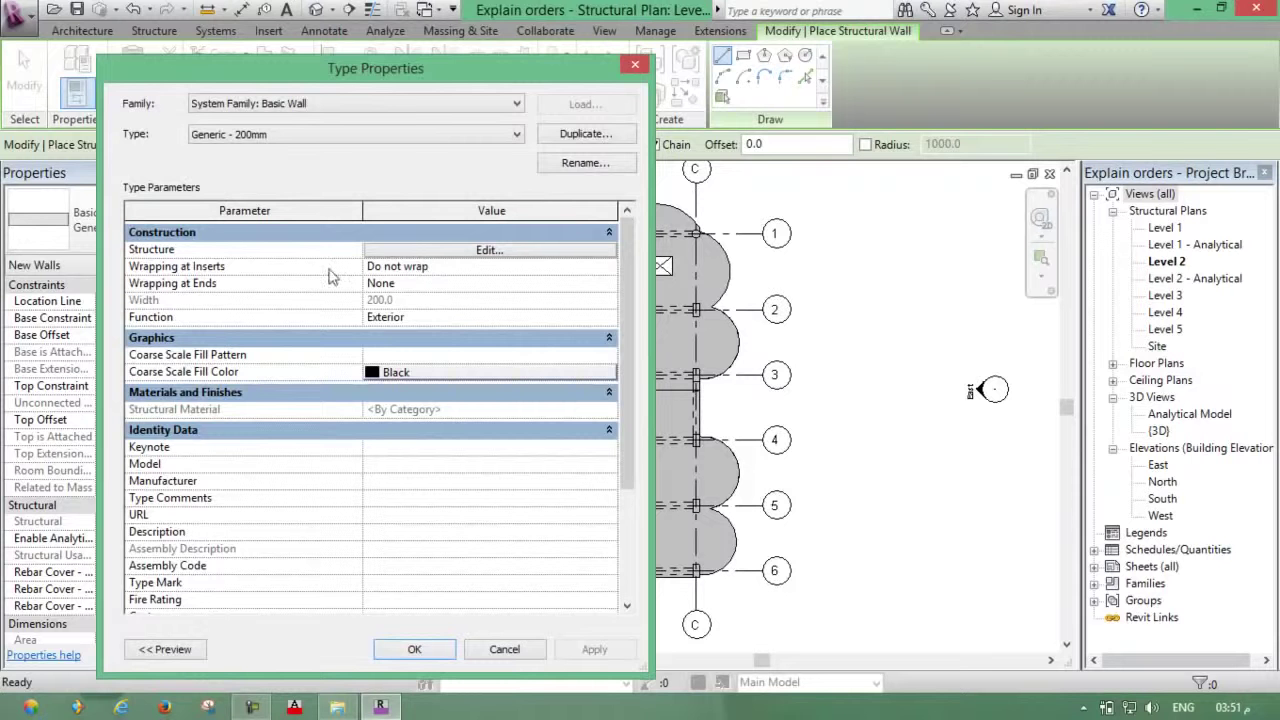
click(584, 136)
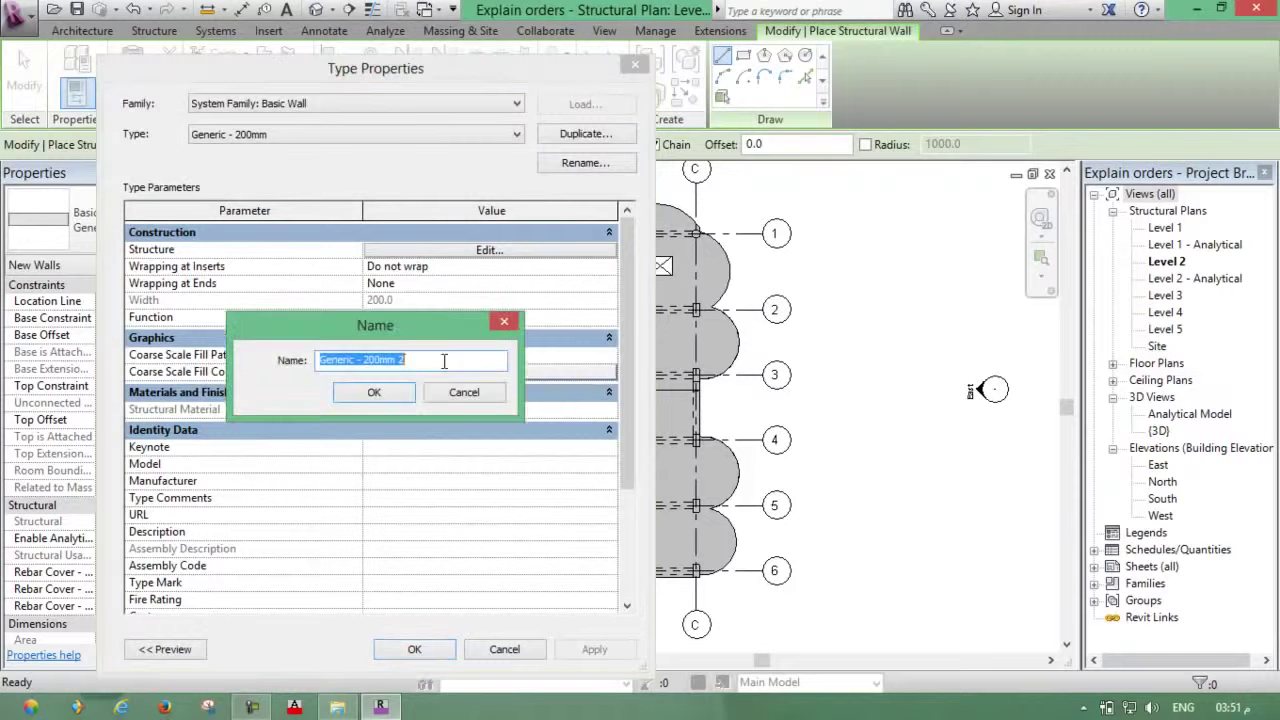
drag(444, 361, 302, 362)
text(Sw 300 mm)
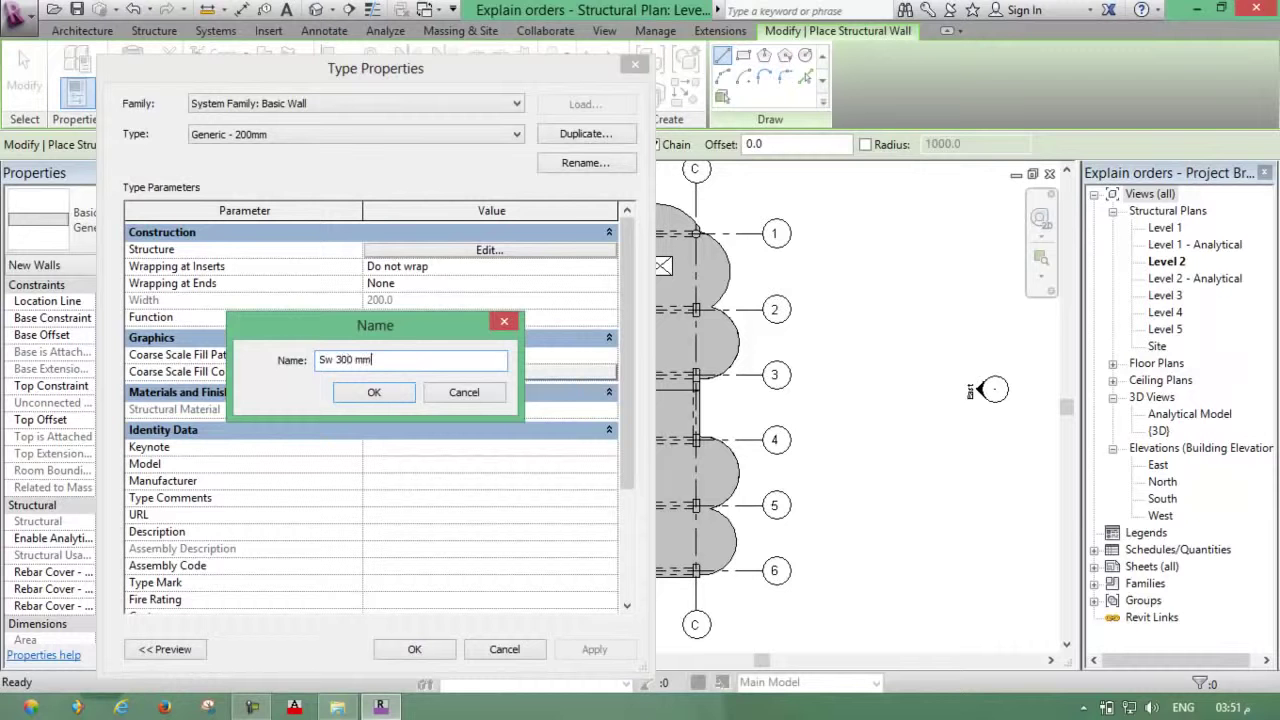
click(362, 394)
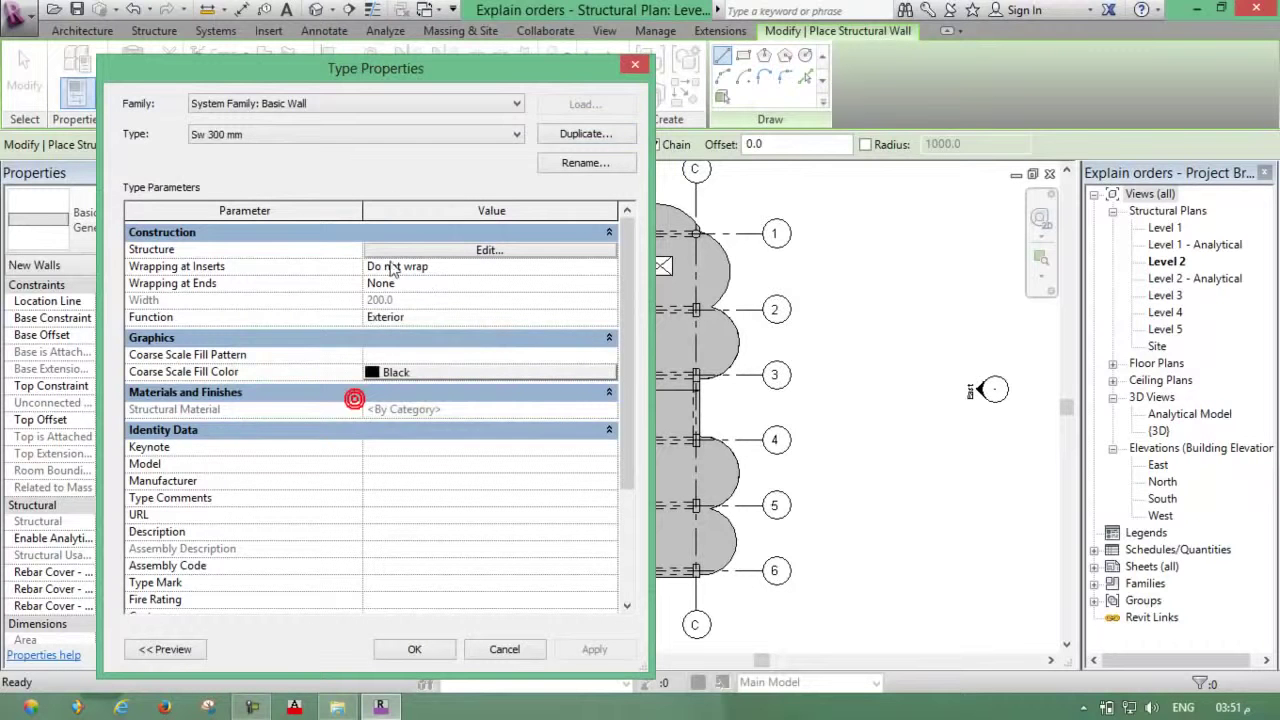
click(490, 254)
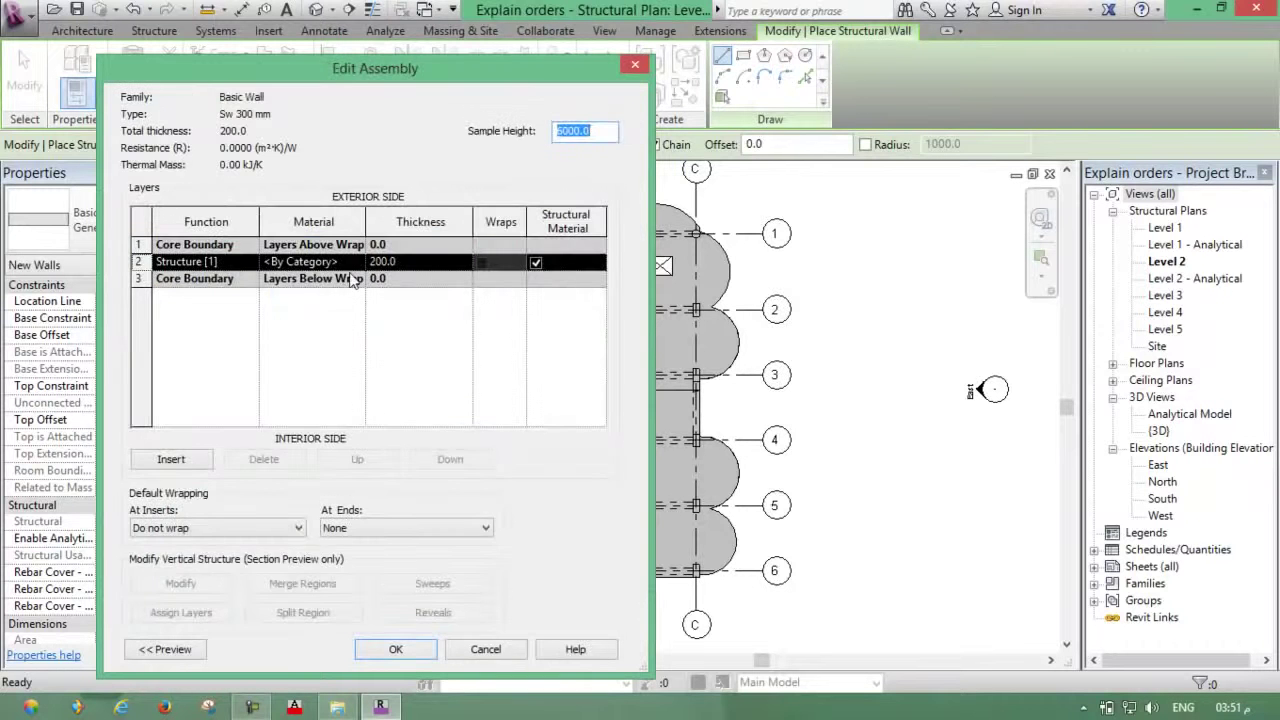
- Set the Sw 300 mm structure layer thickness to 300 and open its material browser
click(352, 262)
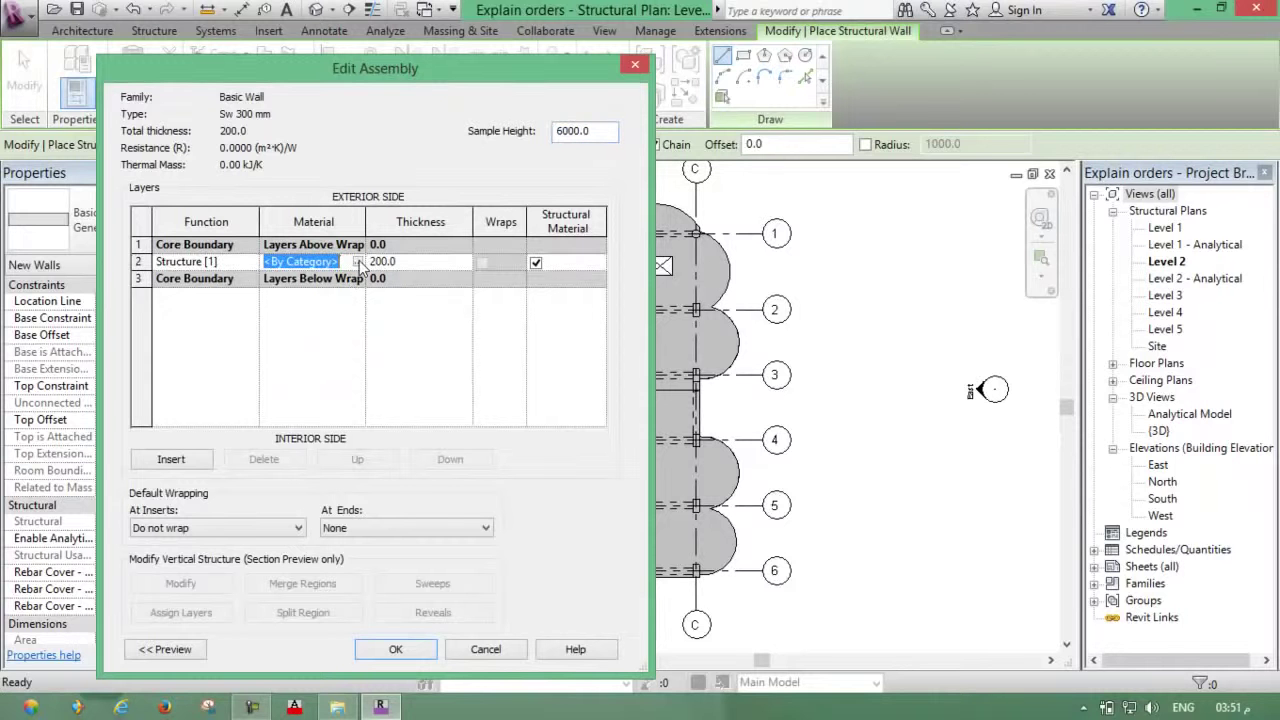
click(418, 262)
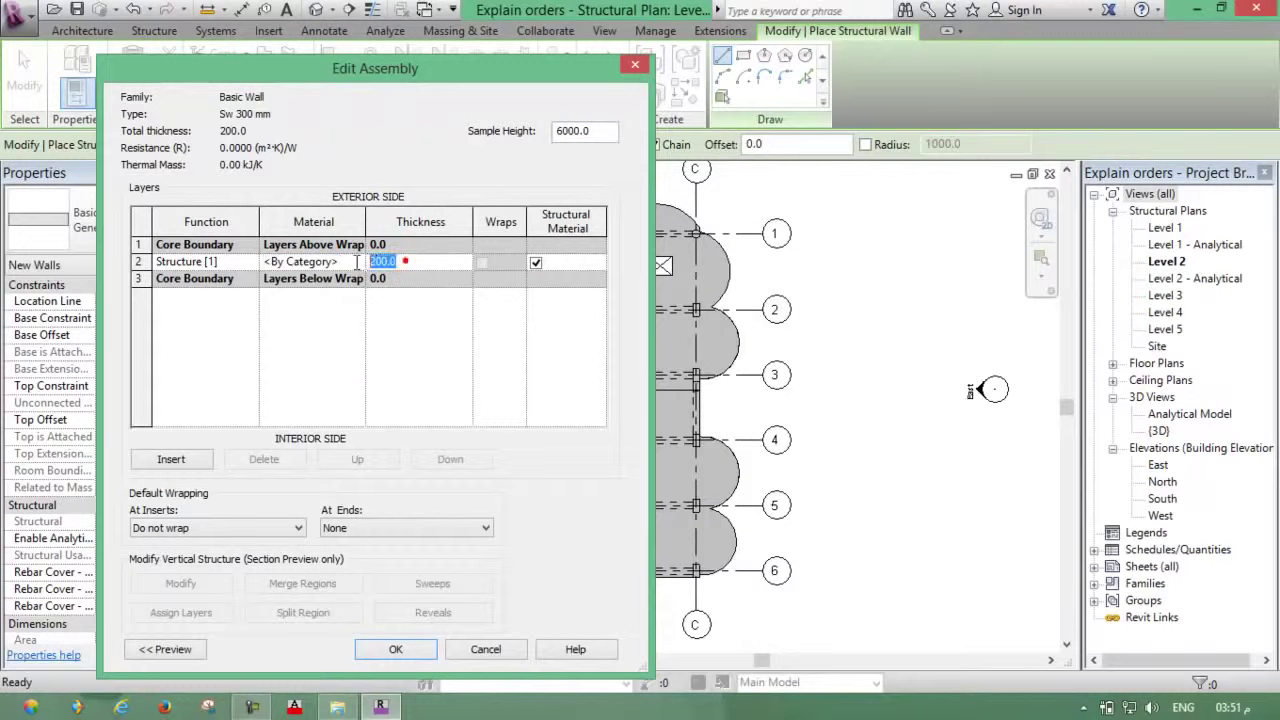
text(300)
click(350, 263)
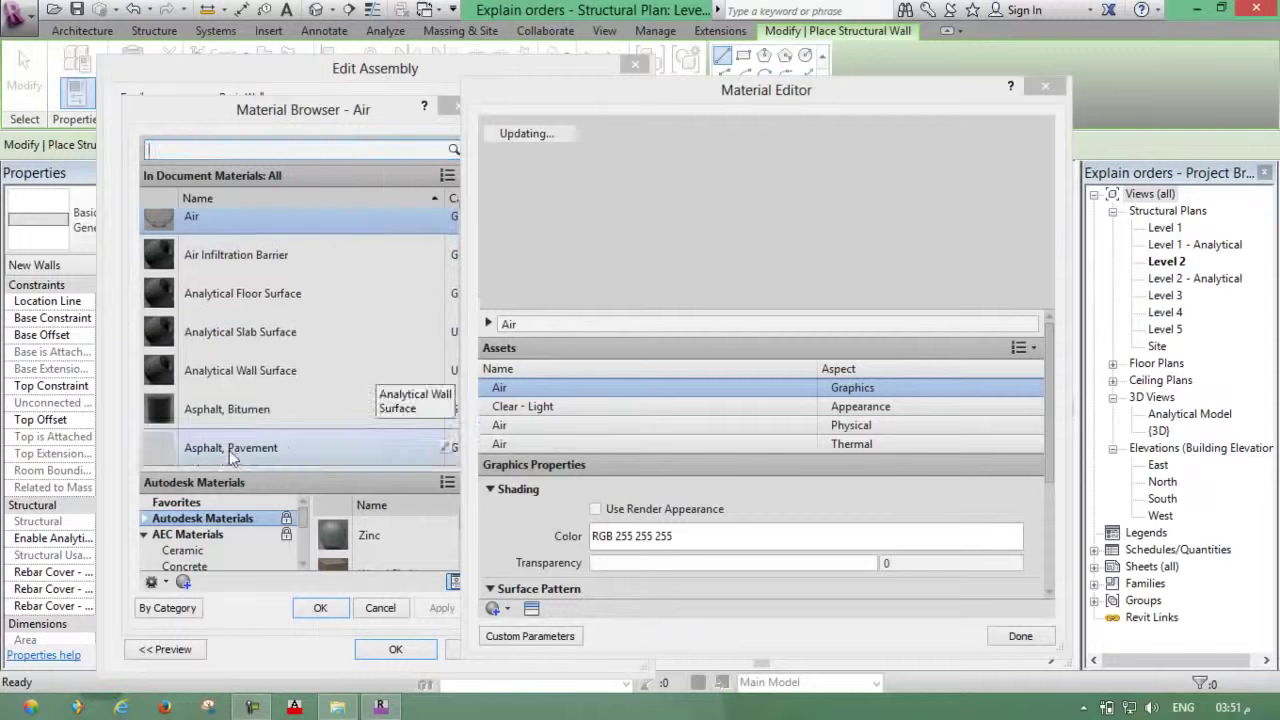
- Search the materials for 'conc' and select Concrete, Cast In Situ
click(309, 147)
text(co)
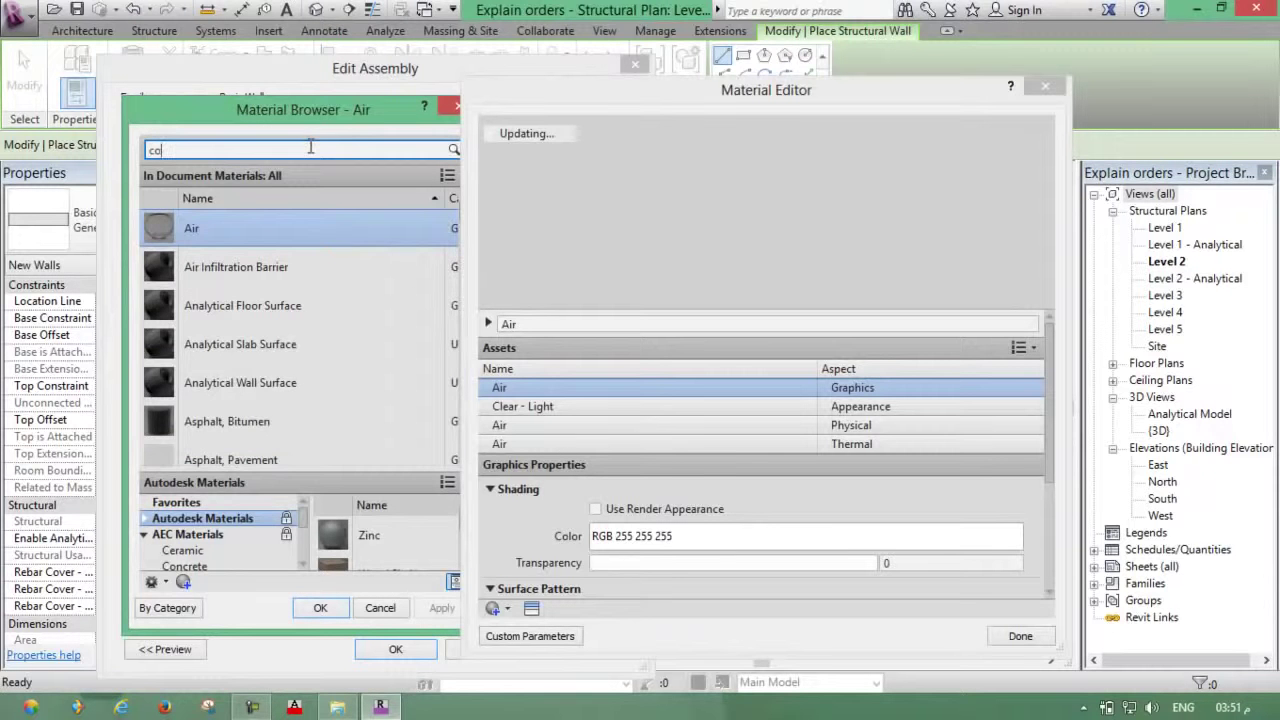
text(nc)
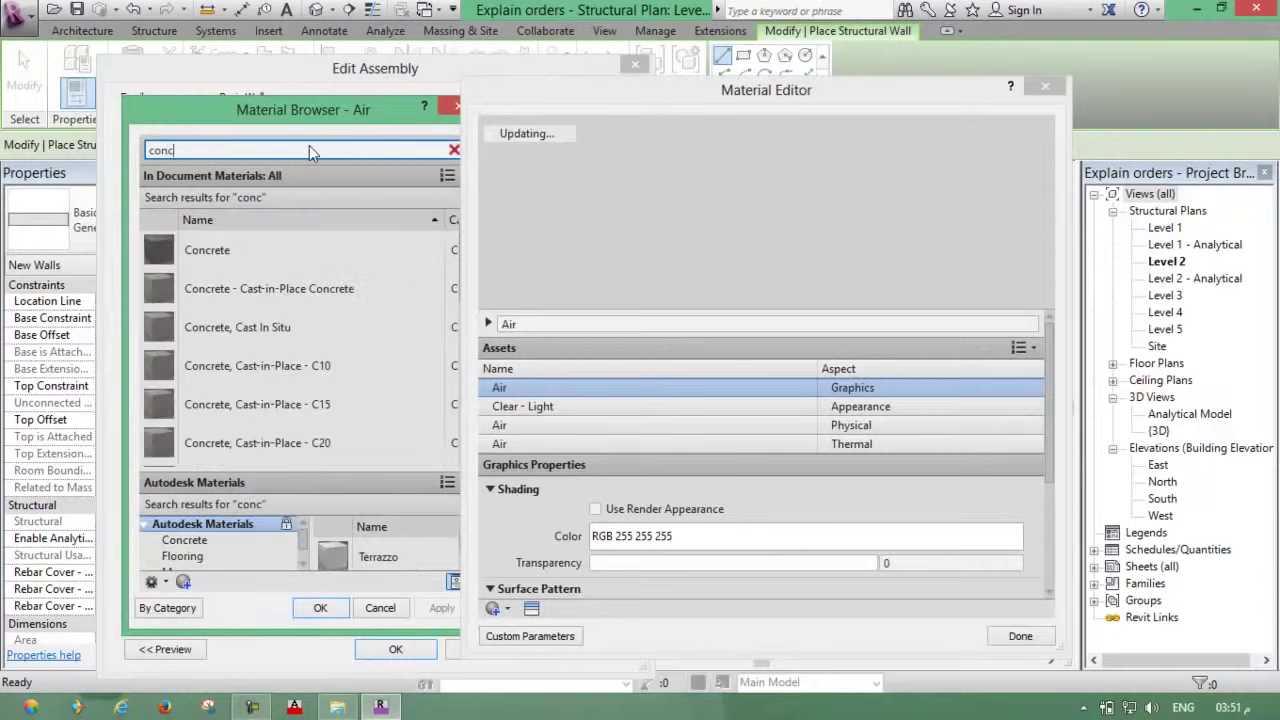
click(250, 334)
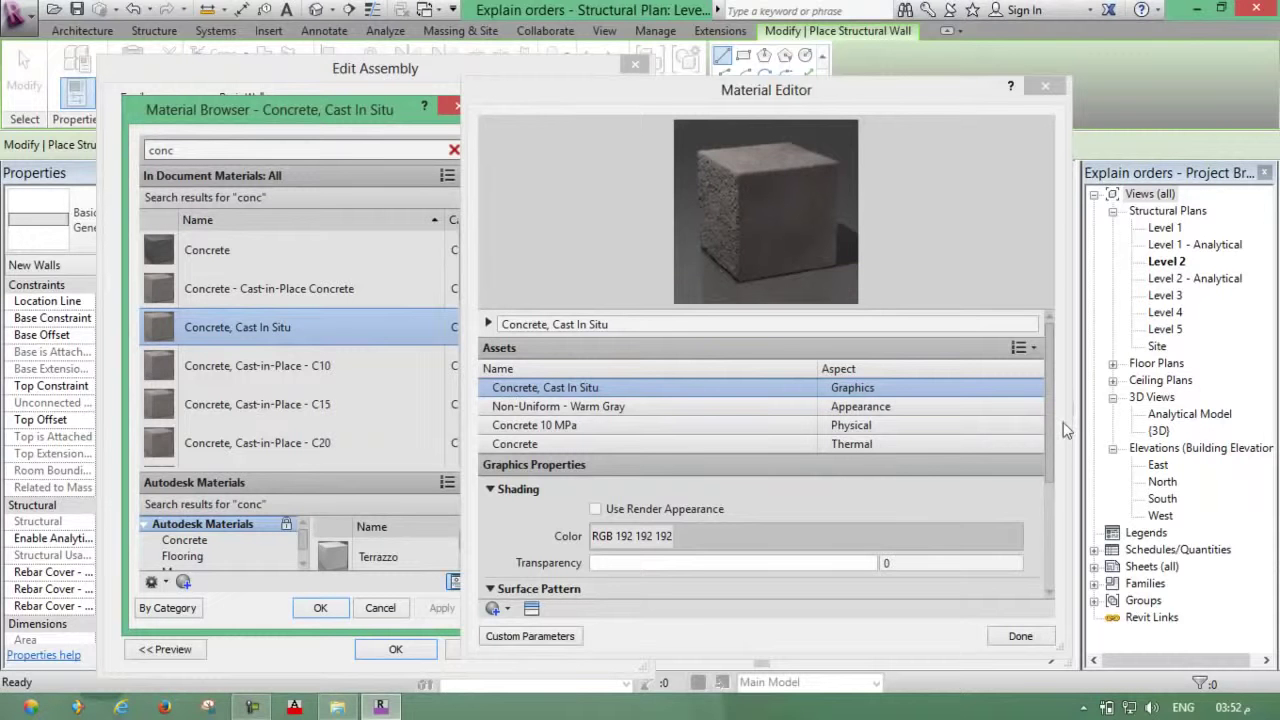
drag(1055, 442, 1050, 570)
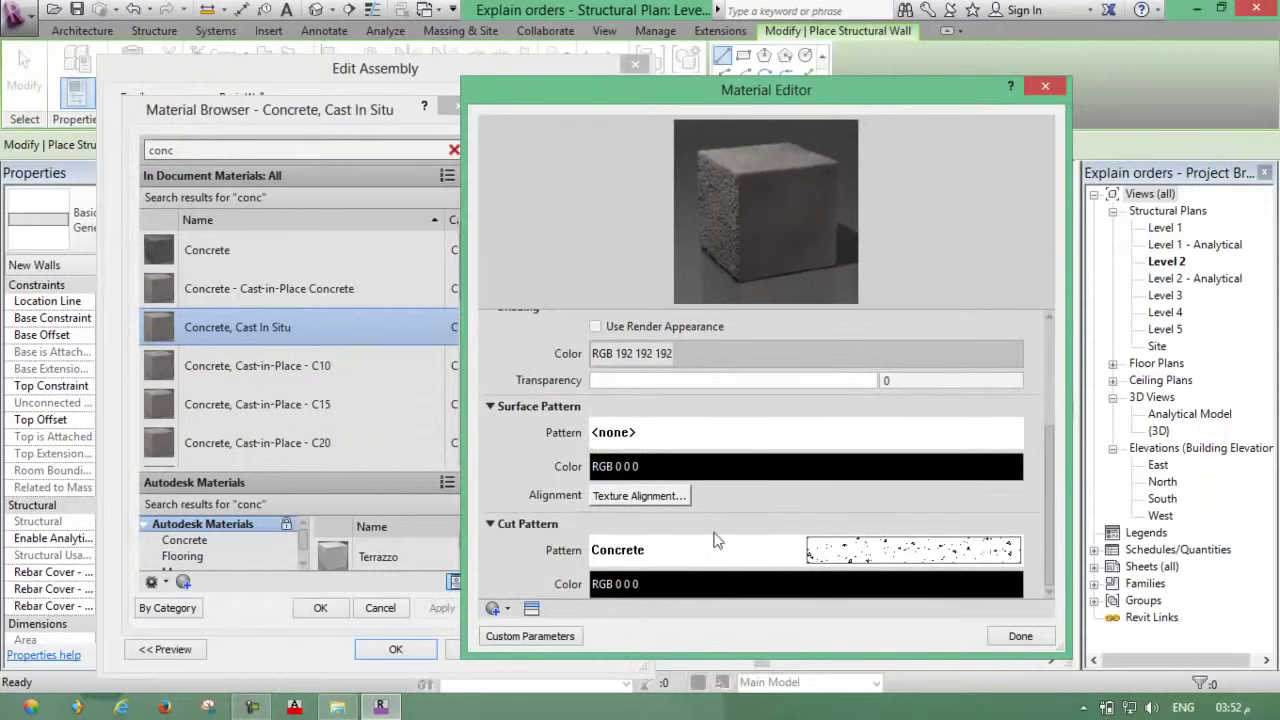
drag(1050, 525, 1046, 437)
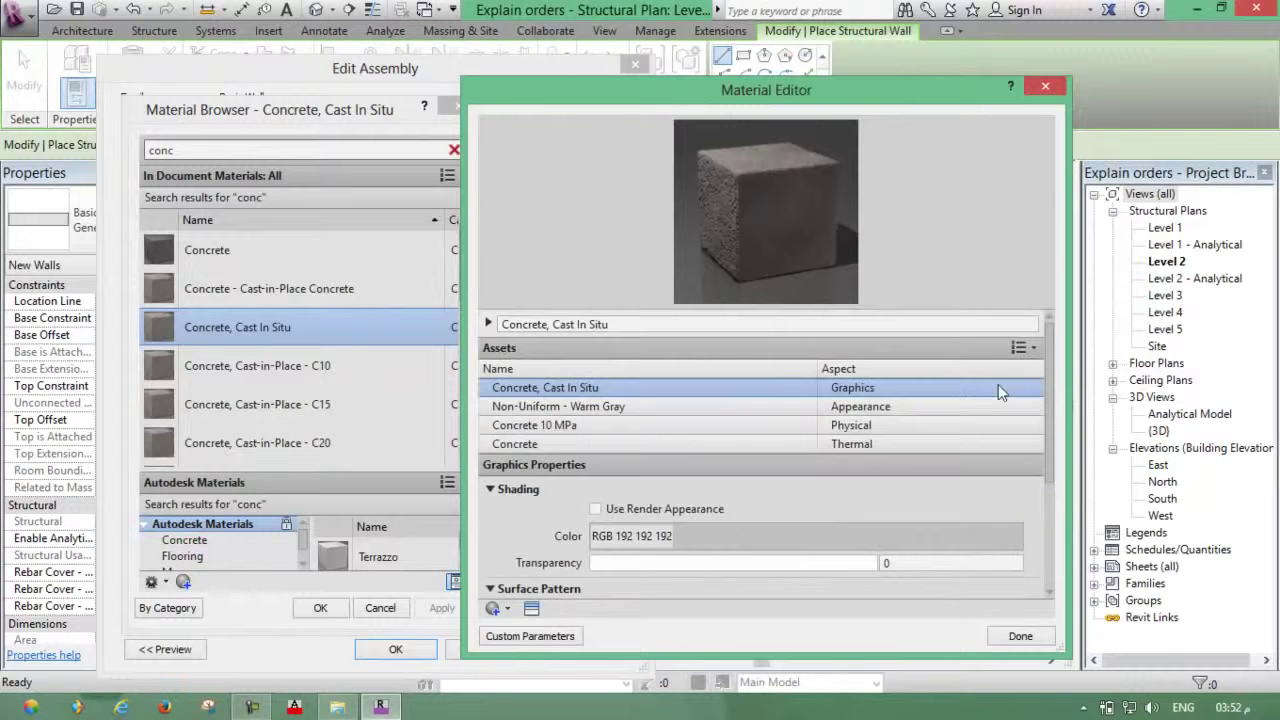
- Review the concrete's physical and strength properties, then apply it to the layer
click(557, 425)
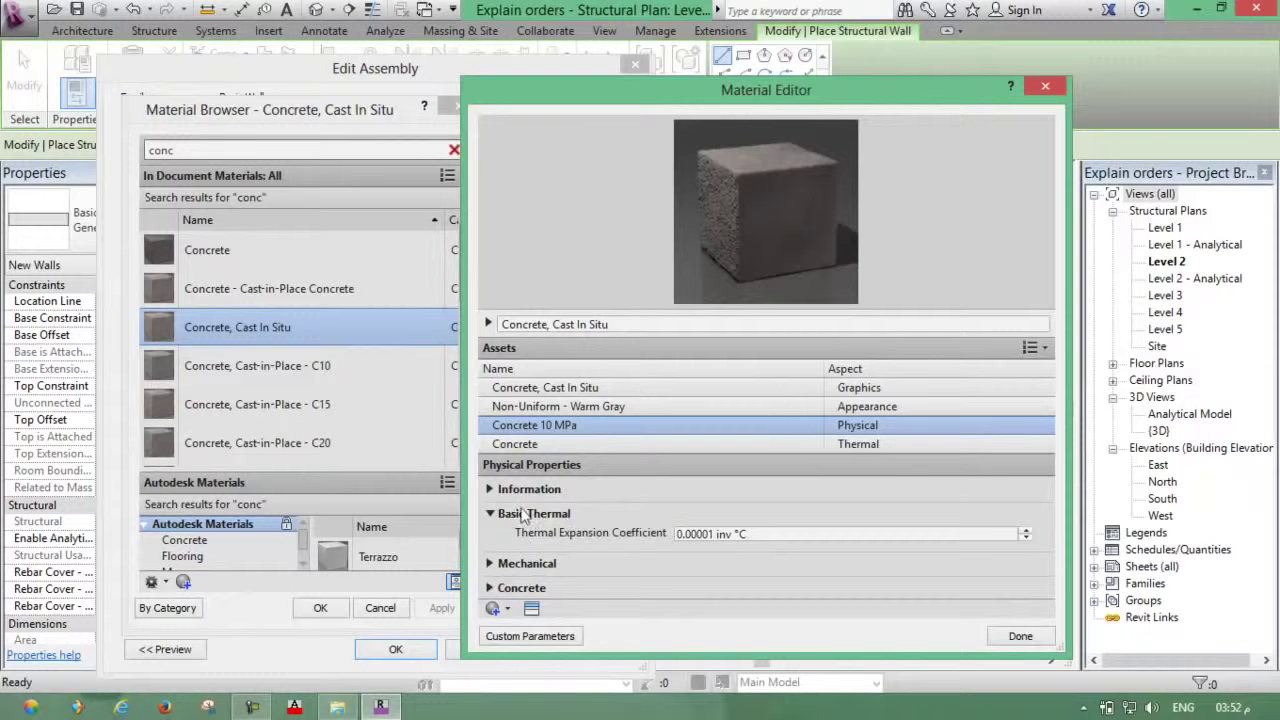
click(491, 589)
click(1048, 446)
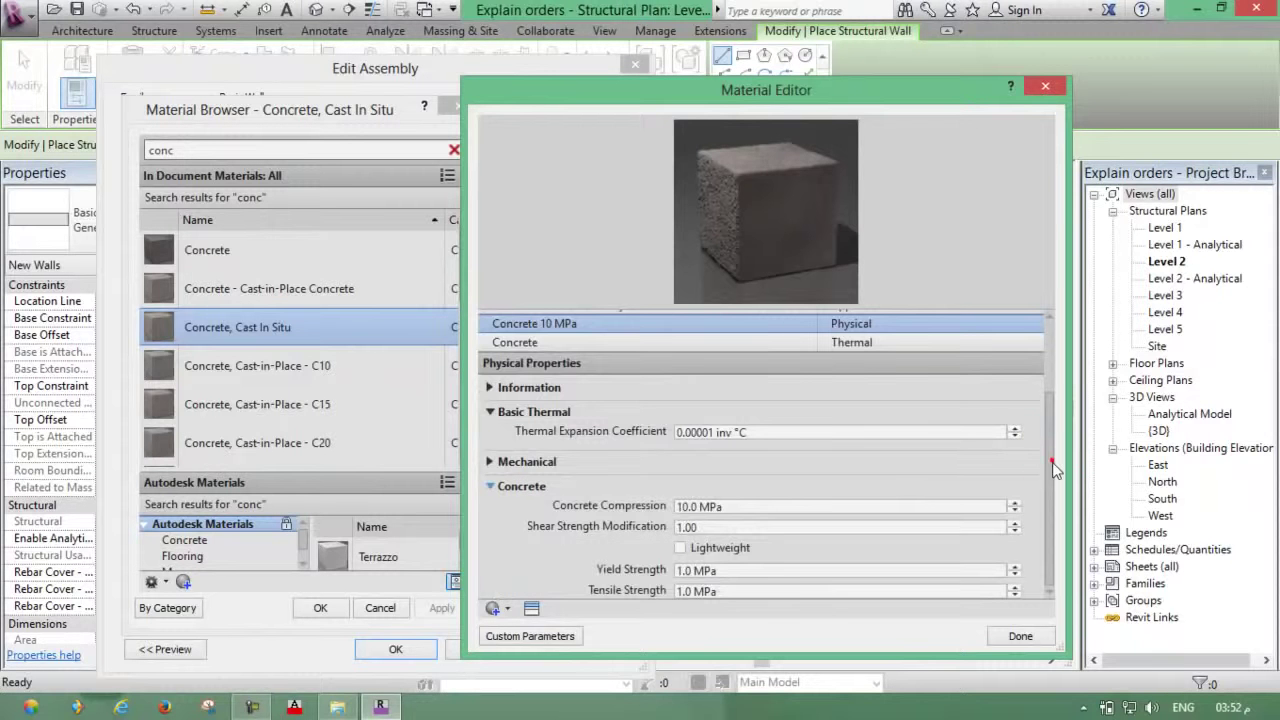
click(563, 570)
click(1019, 636)
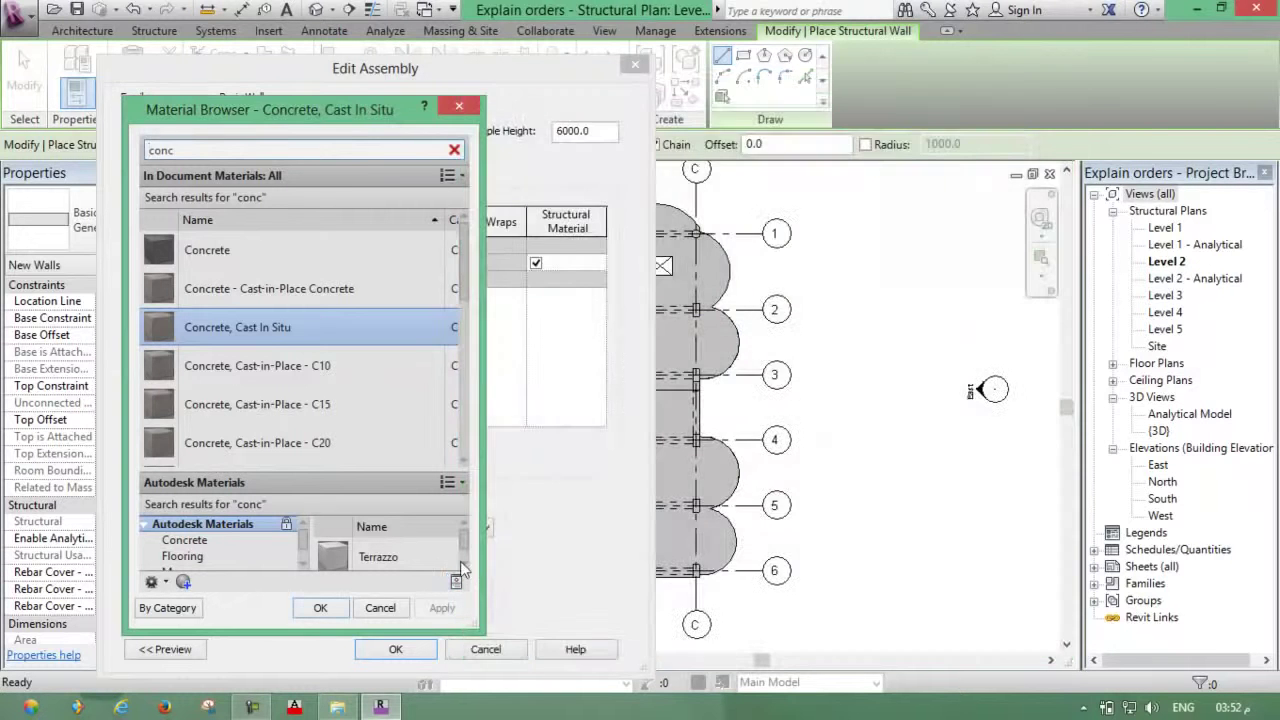
click(331, 610)
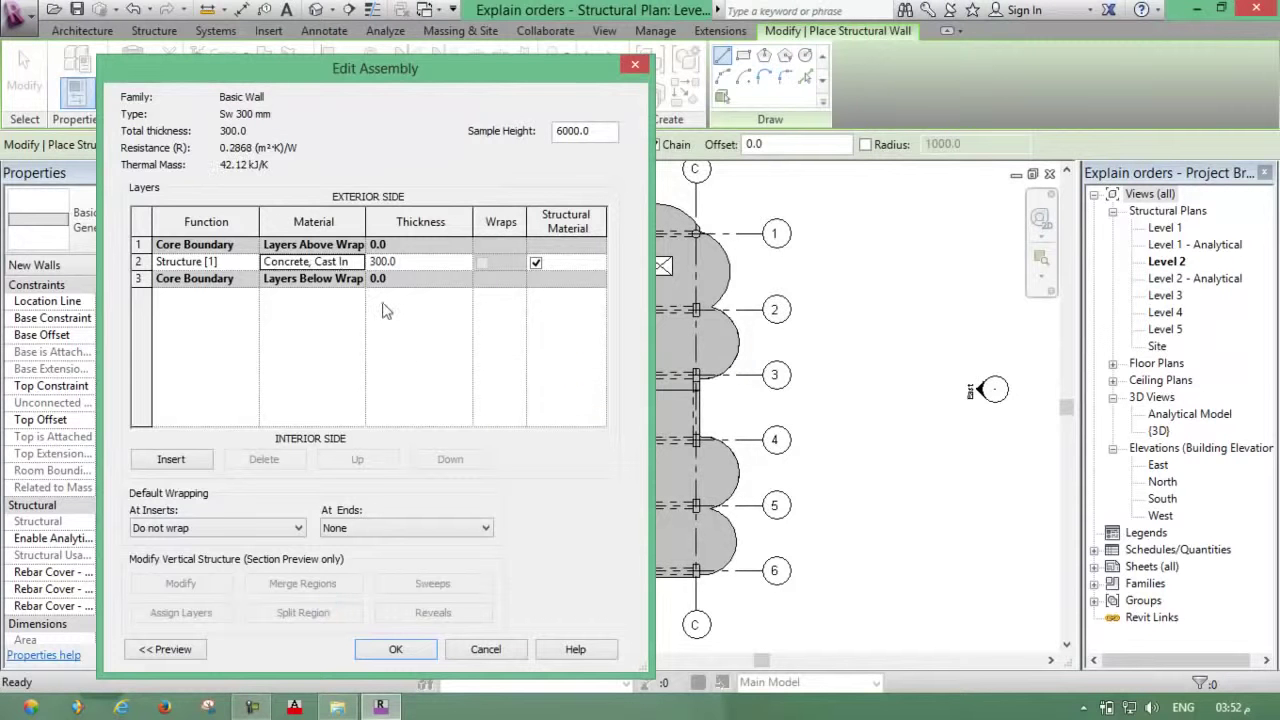
- Adjust the layer table columns and confirm the 300 mm concrete Sw 300 mm type in both dialogs
drag(366, 222, 415, 225)
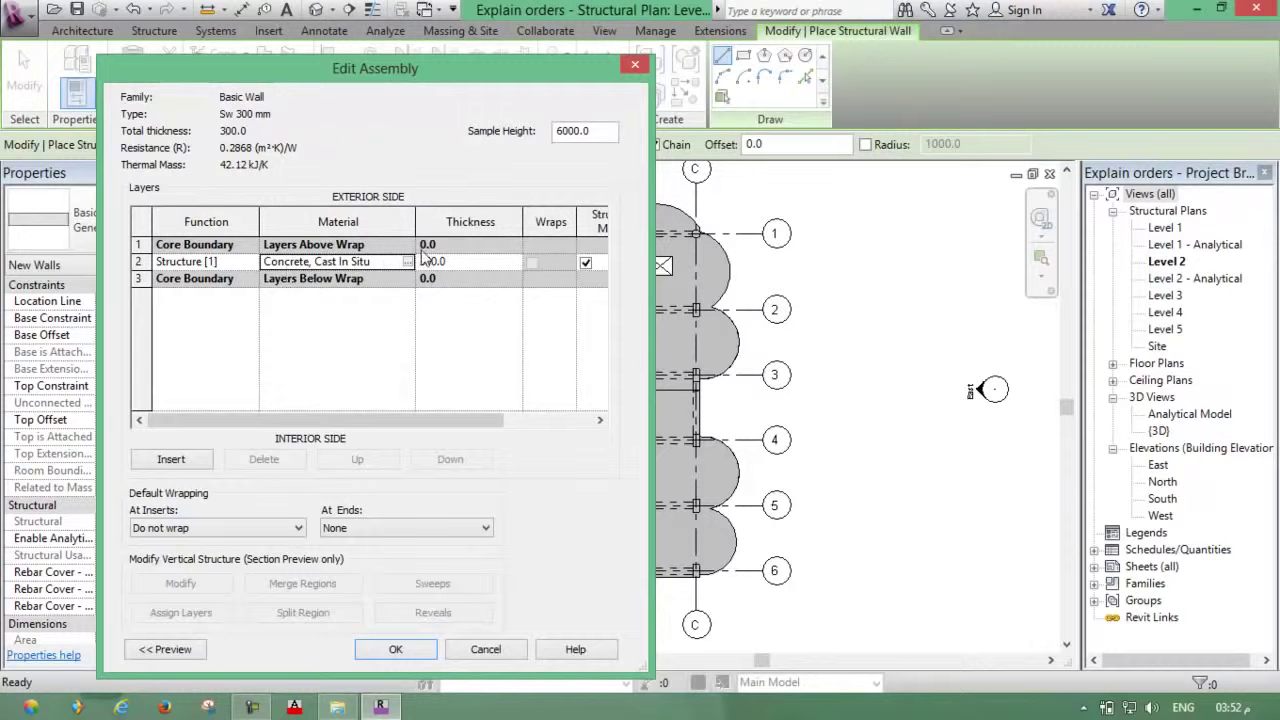
drag(413, 233, 399, 233)
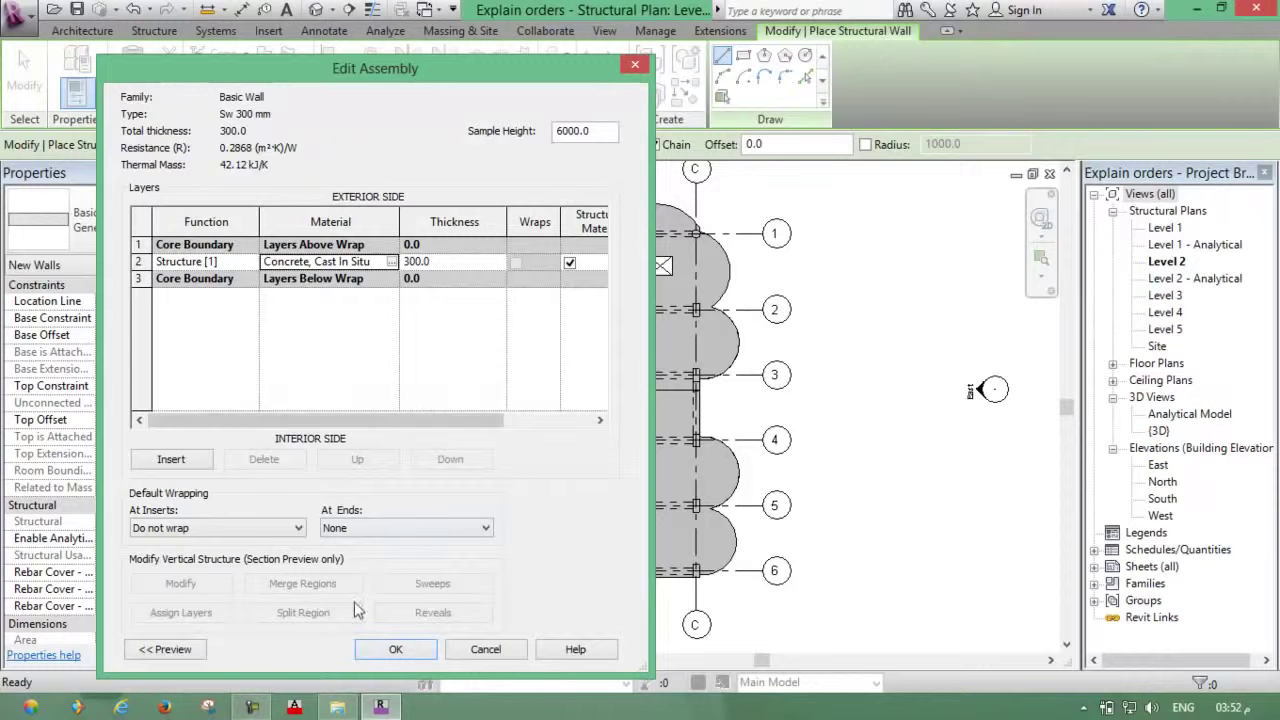
click(375, 652)
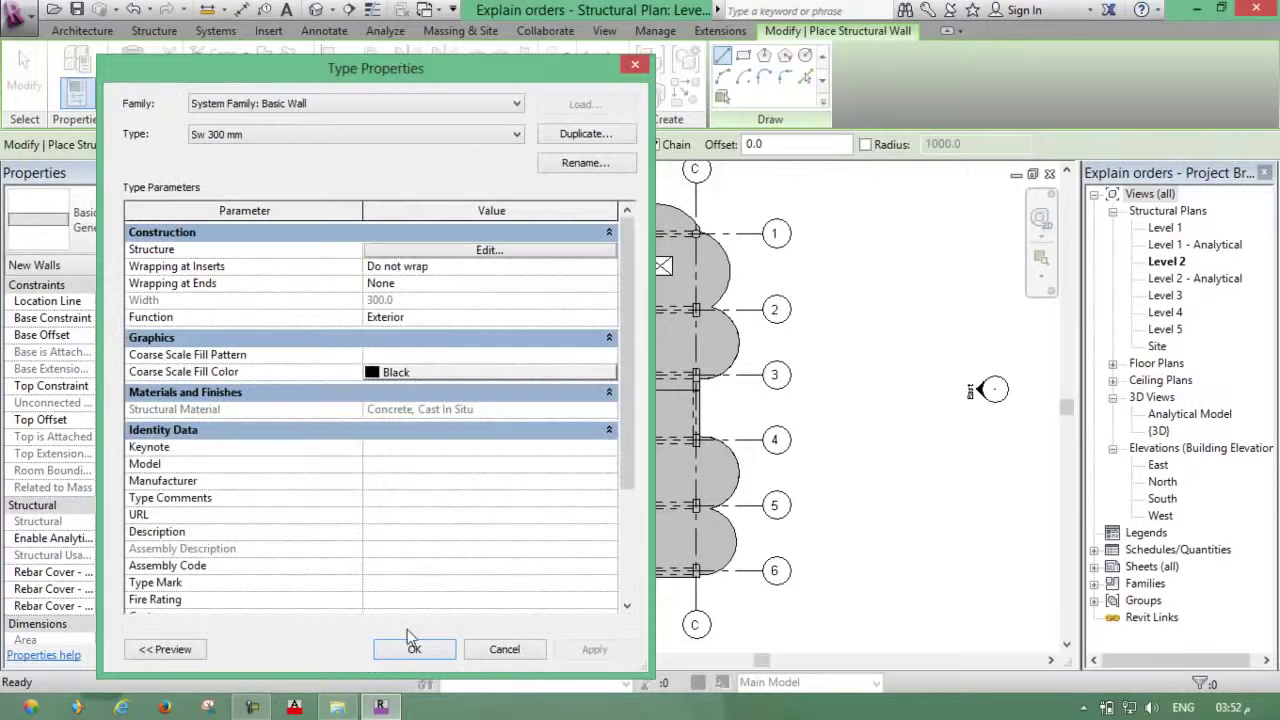
click(412, 646)
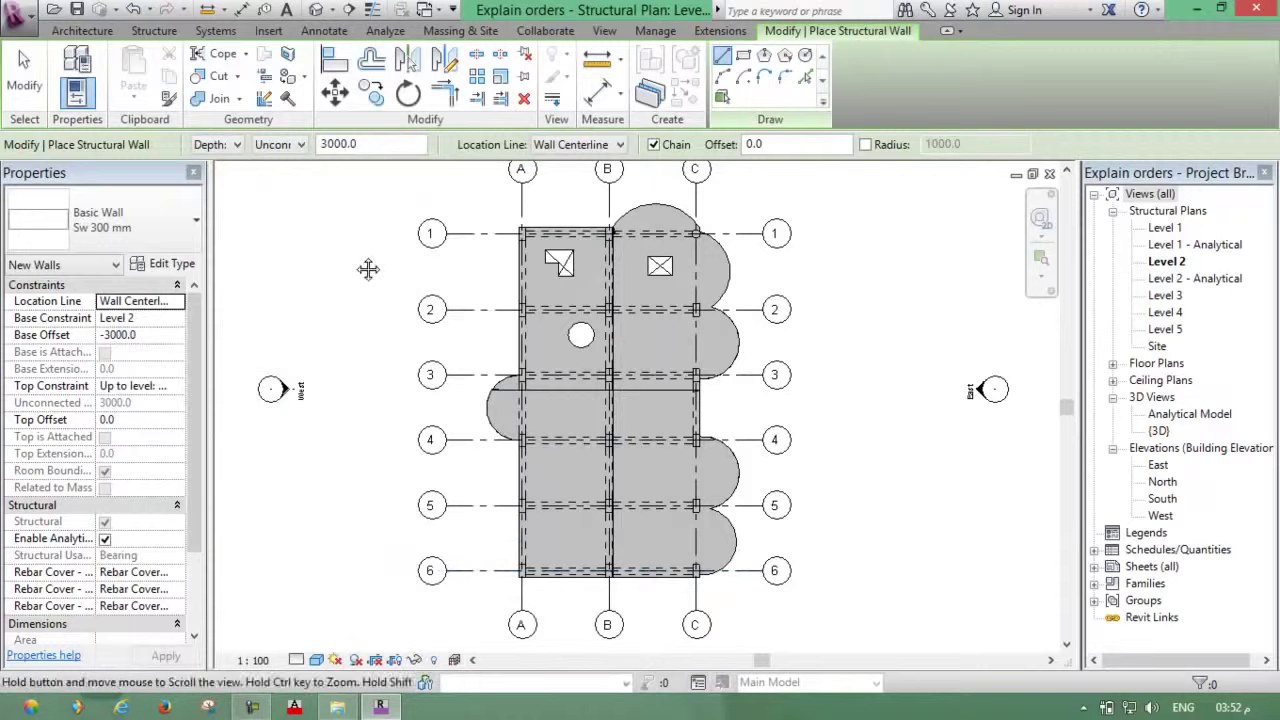
- Set the structural wall to extend downward as Depth to Level 1
middle_drag(366, 266, 326, 331)
scroll(570, 265, up, 3)
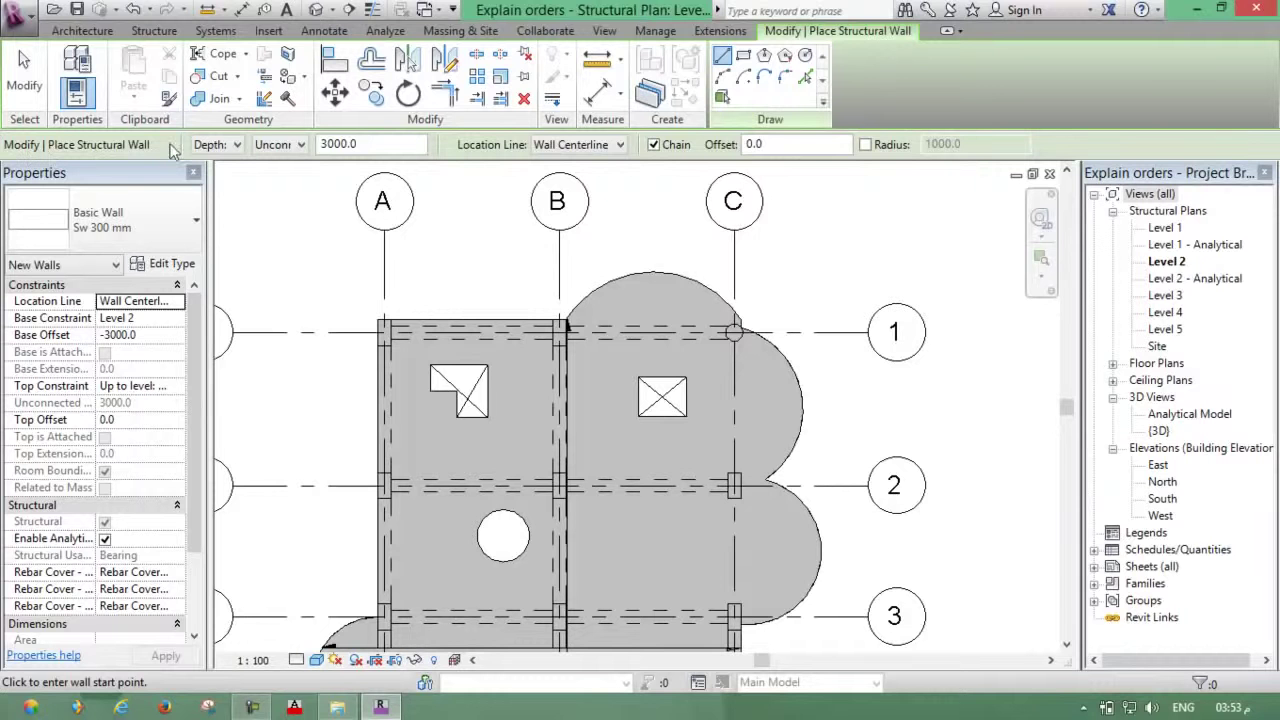
click(236, 145)
click(237, 147)
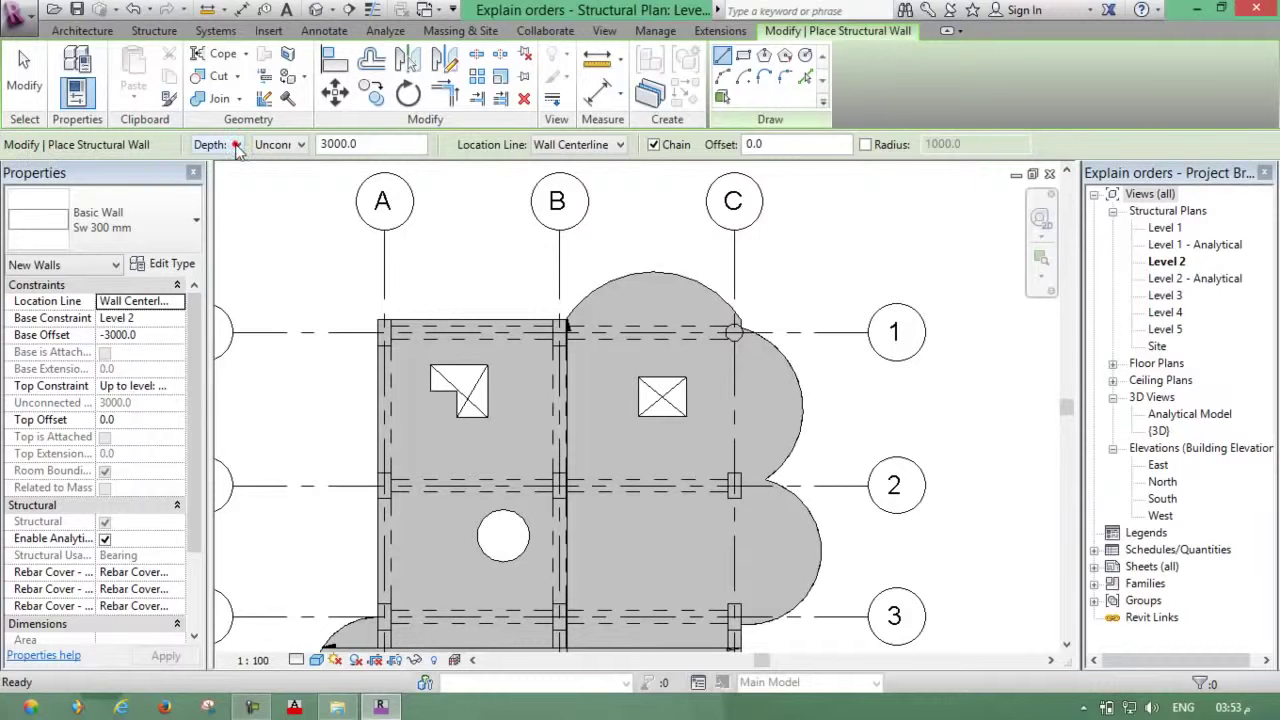
click(237, 146)
click(237, 147)
click(301, 145)
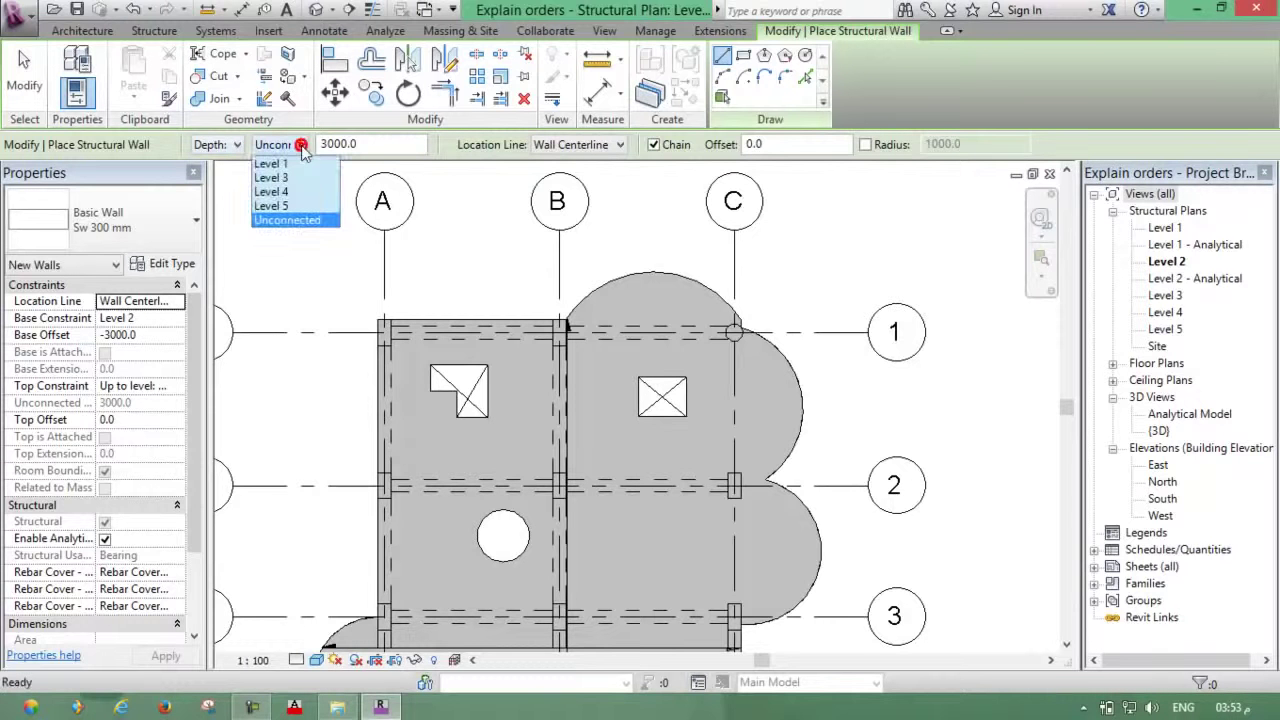
click(301, 147)
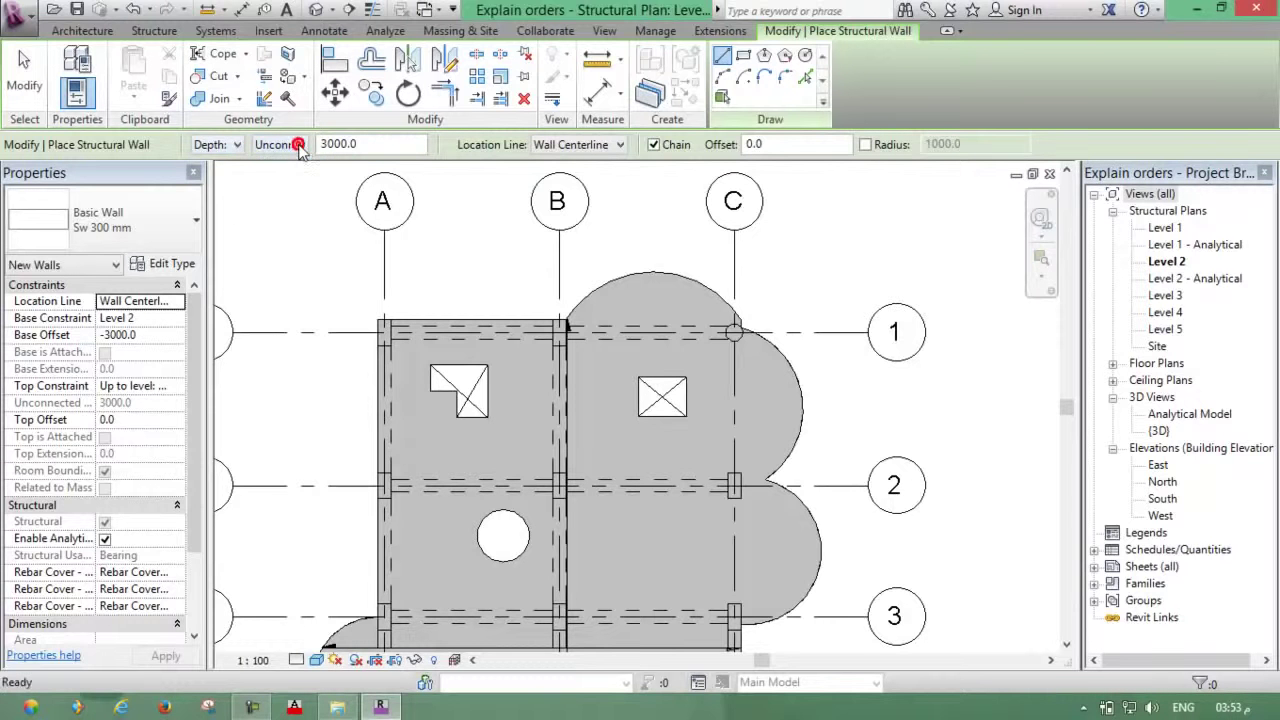
click(235, 147)
click(234, 147)
click(299, 146)
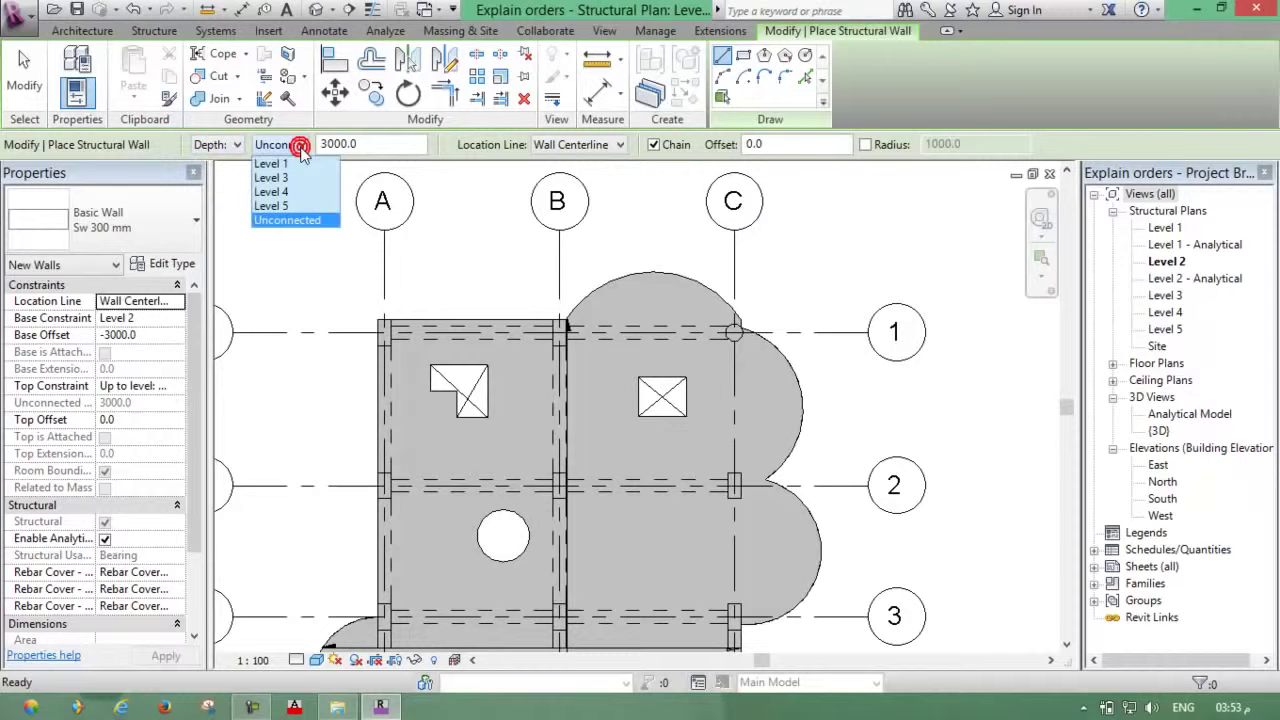
click(285, 161)
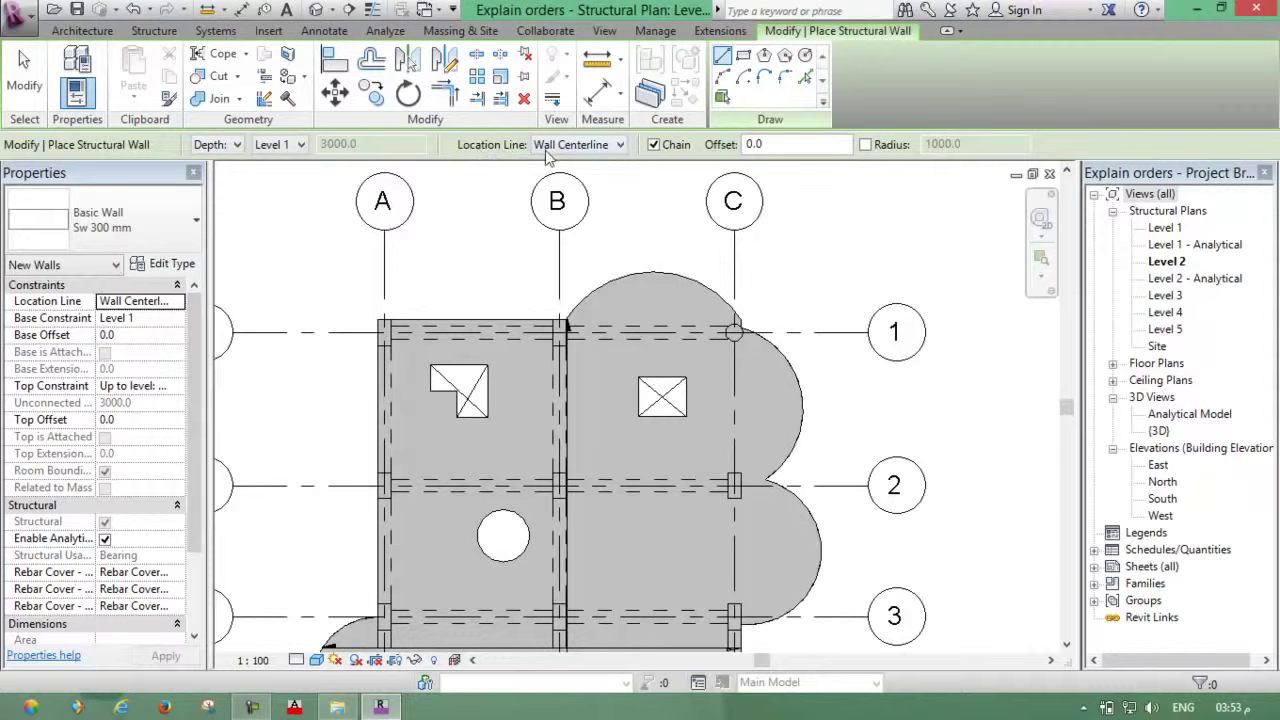
- Keep Wall Centerline as the location line with an offset of 0.0
click(600, 148)
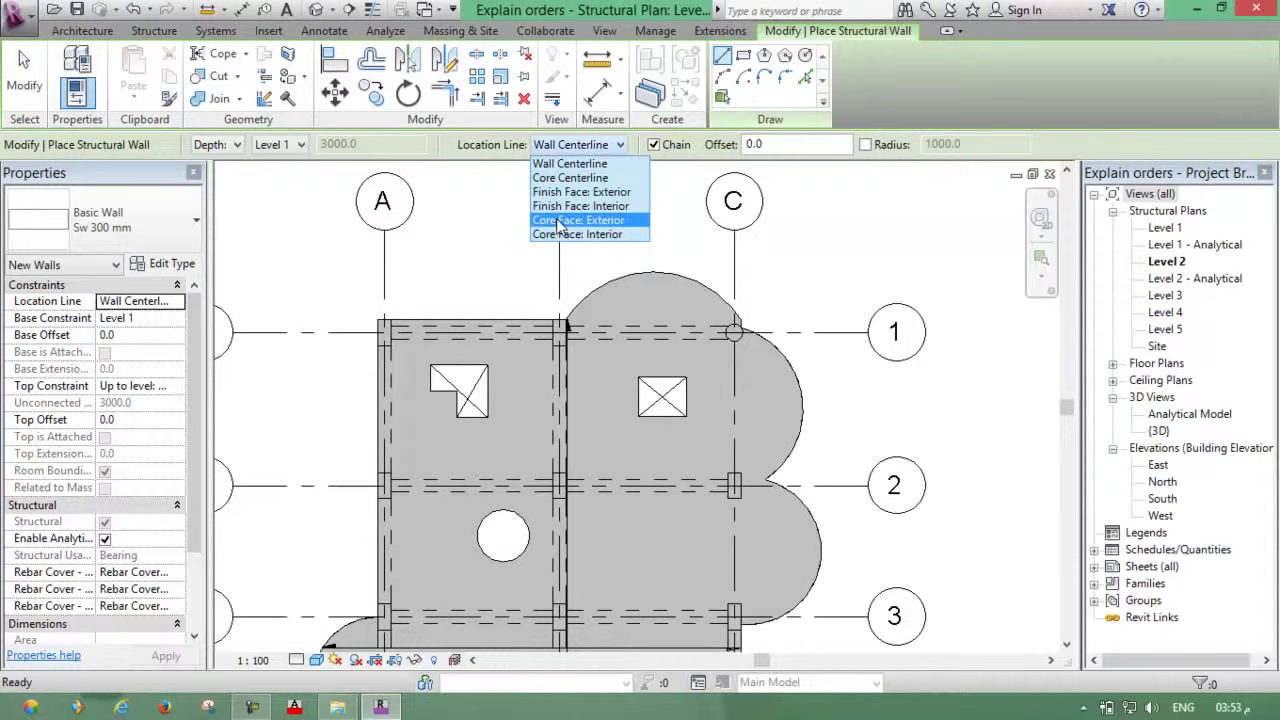
click(568, 163)
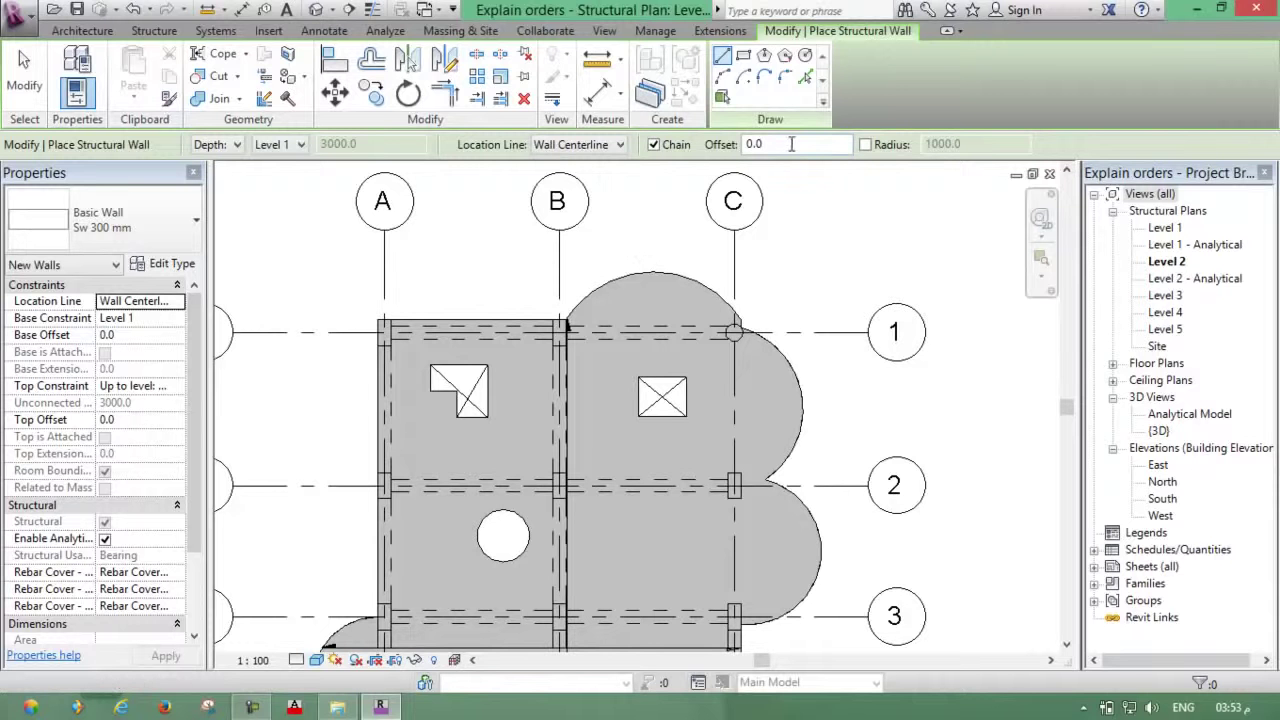
drag(789, 144, 743, 143)
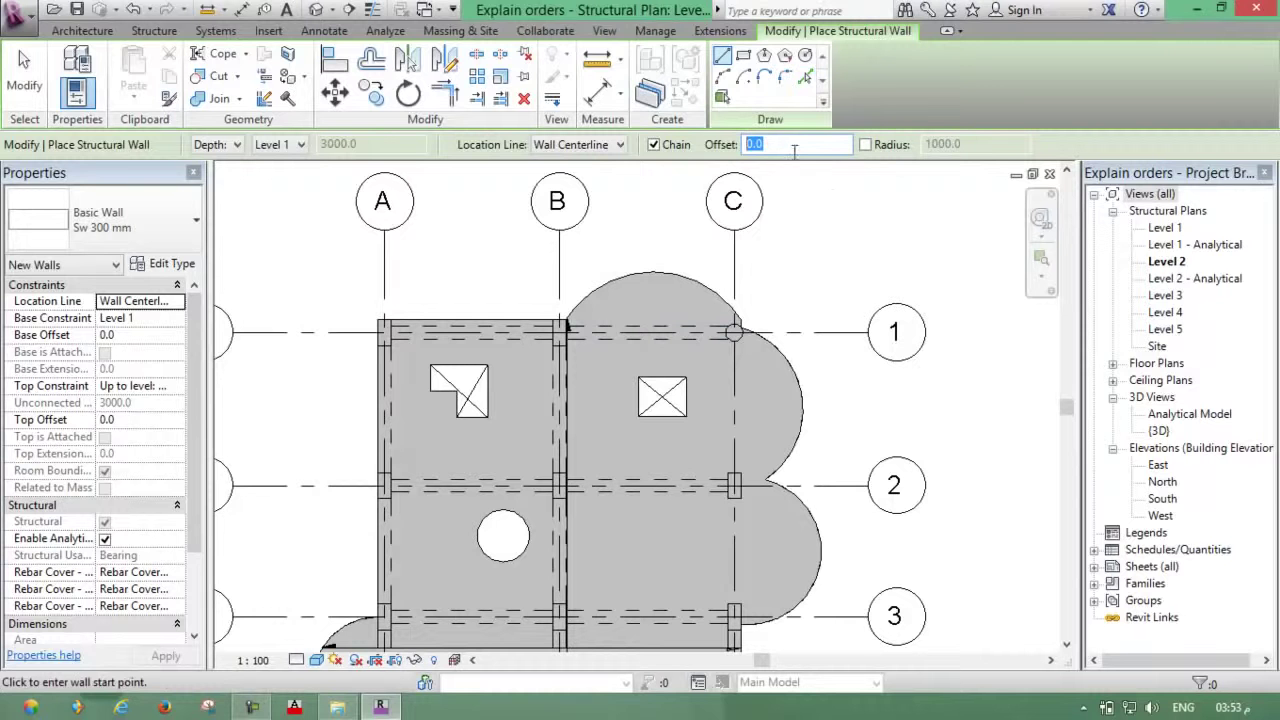
- Zoom to the grid B columns and start the wall at the upper column
click(593, 147)
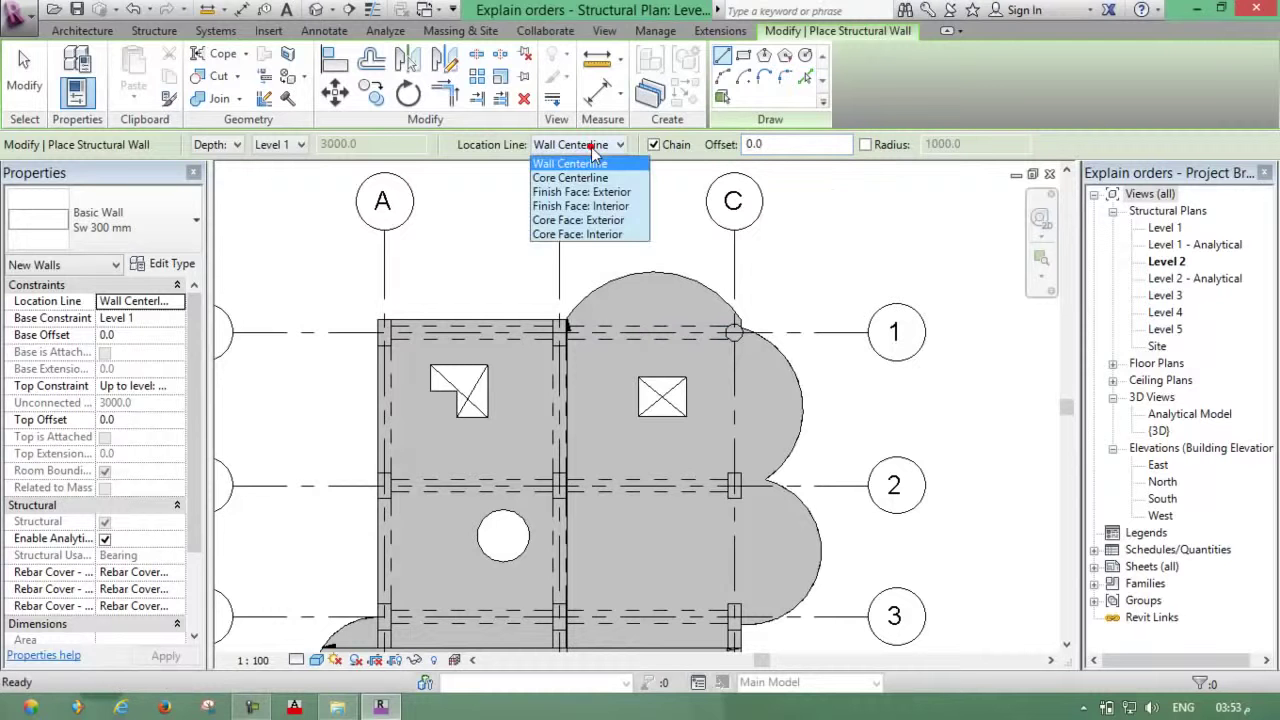
click(593, 147)
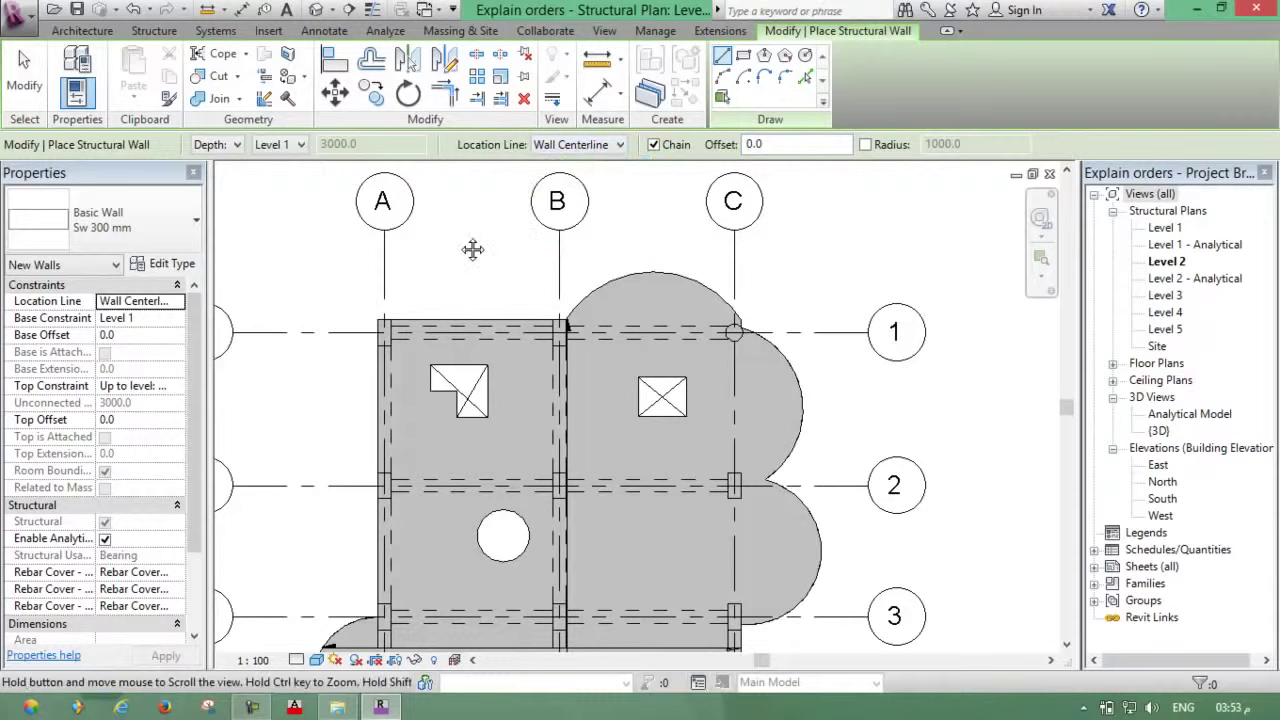
middle_drag(457, 266, 460, 222)
middle_drag(437, 525, 431, 415)
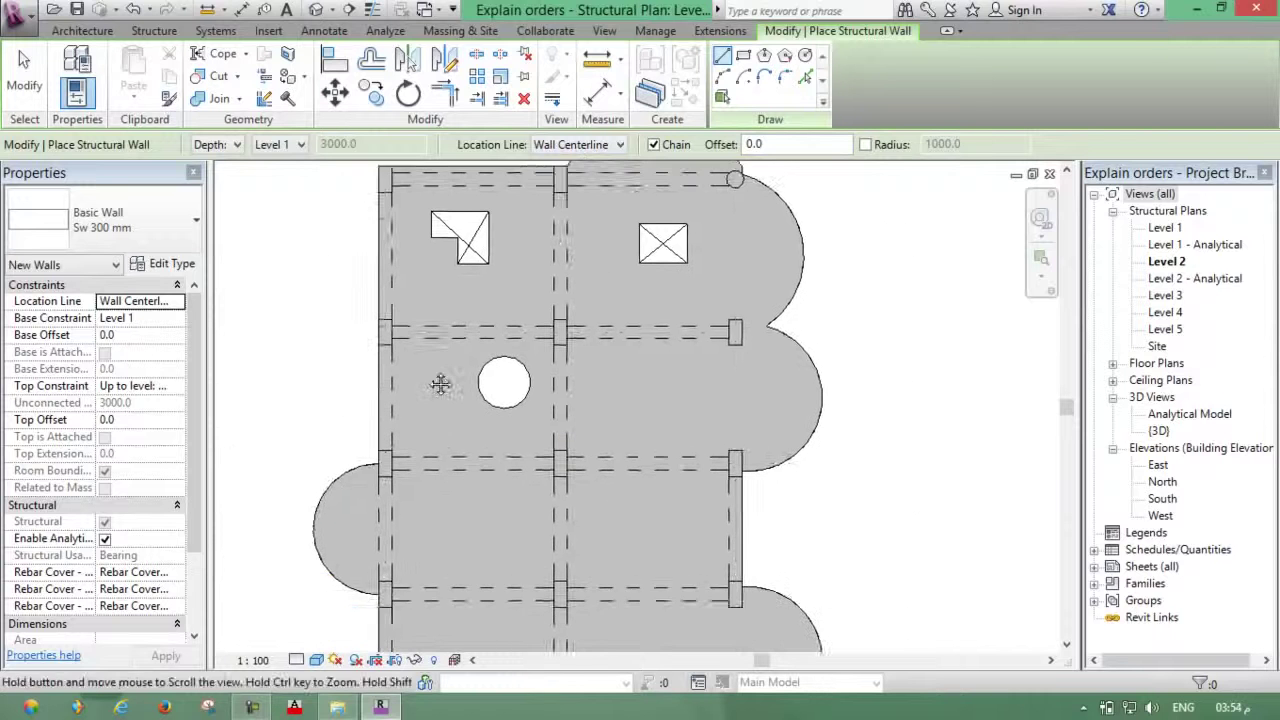
scroll(548, 487, up, 2)
scroll(550, 480, up, 2)
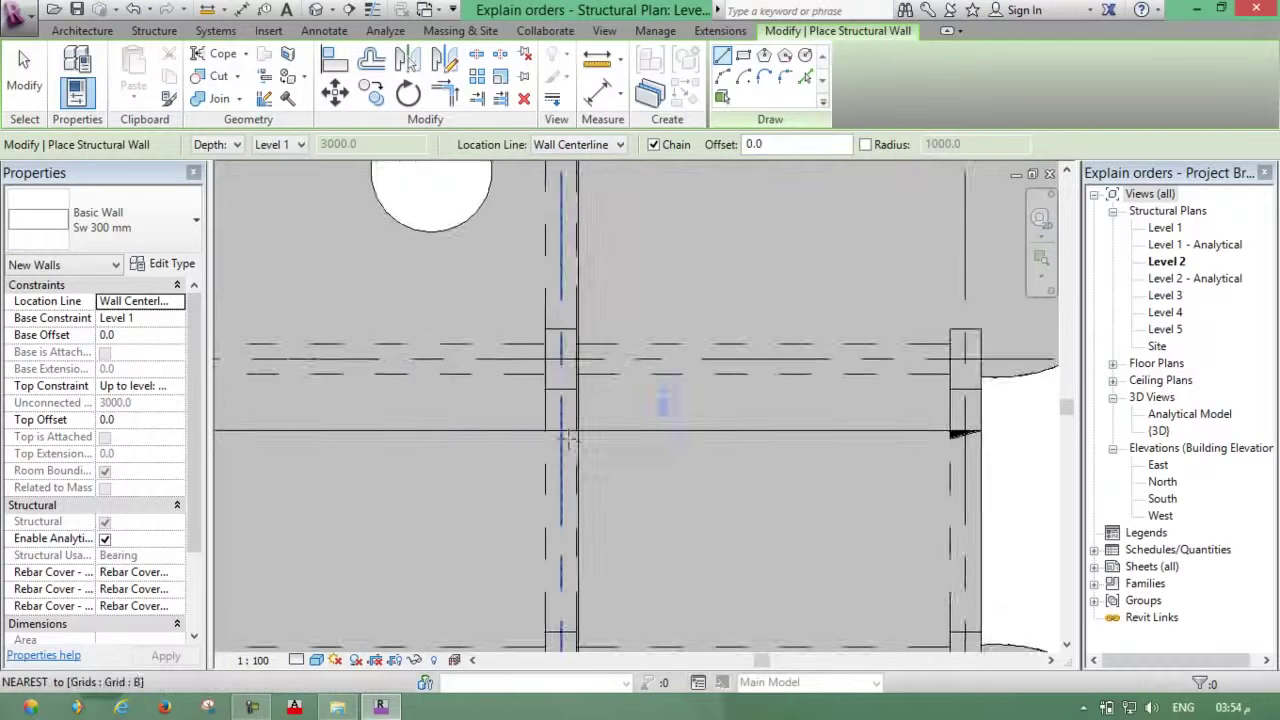
scroll(555, 470, up, 2)
click(557, 357)
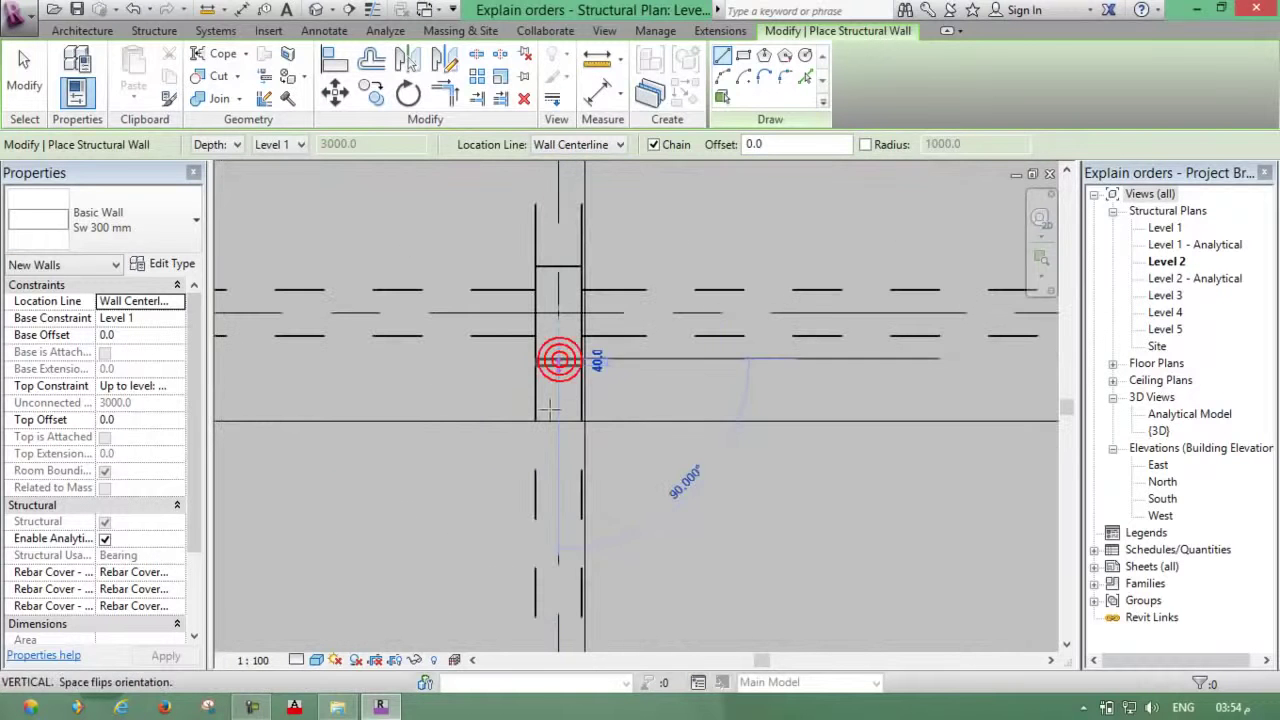
- End the 2400 mm wall at the next column below and accept the overlap warning
scroll(550, 400, down, 3)
scroll(551, 460, down, 2)
scroll(551, 530, up, 1)
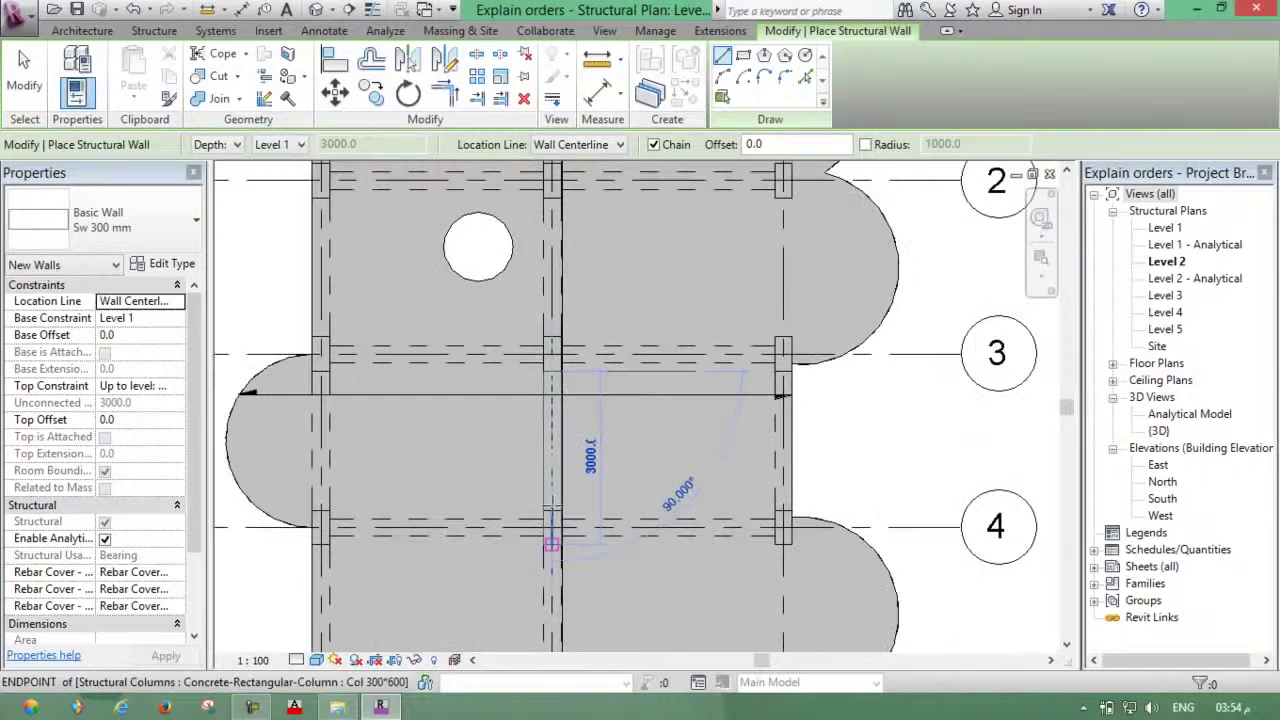
scroll(552, 500, up, 2)
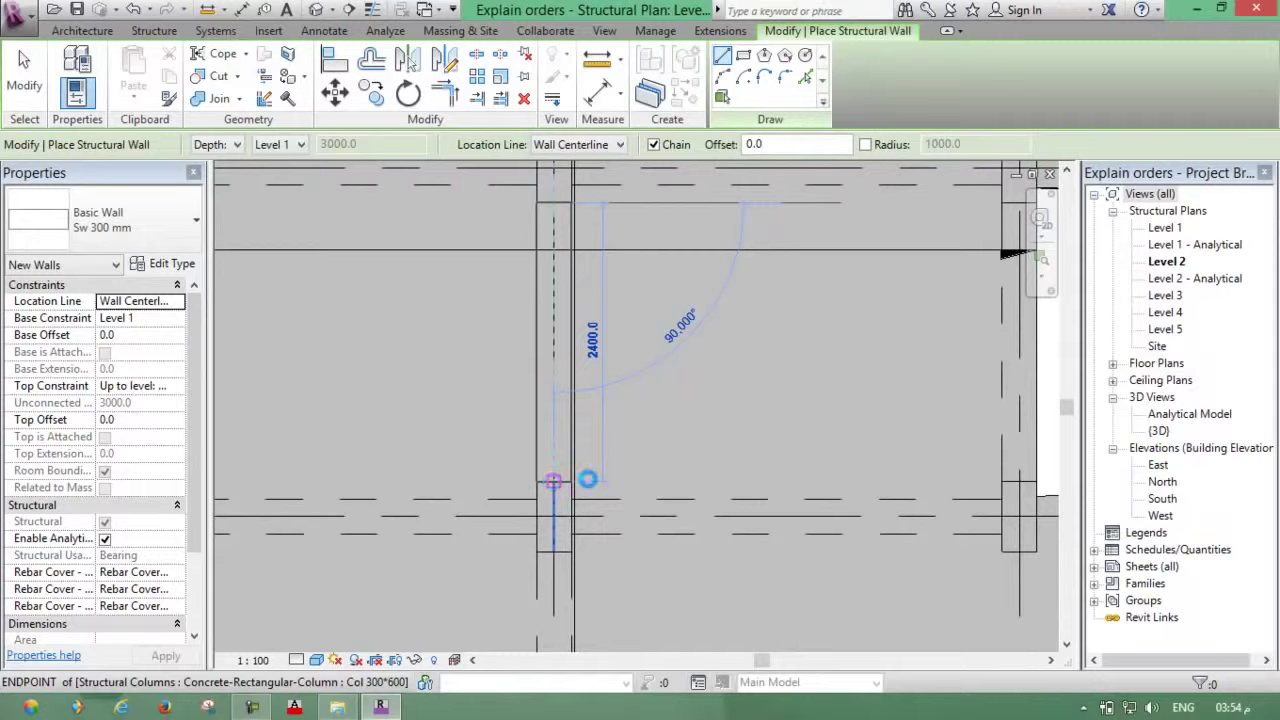
click(597, 475)
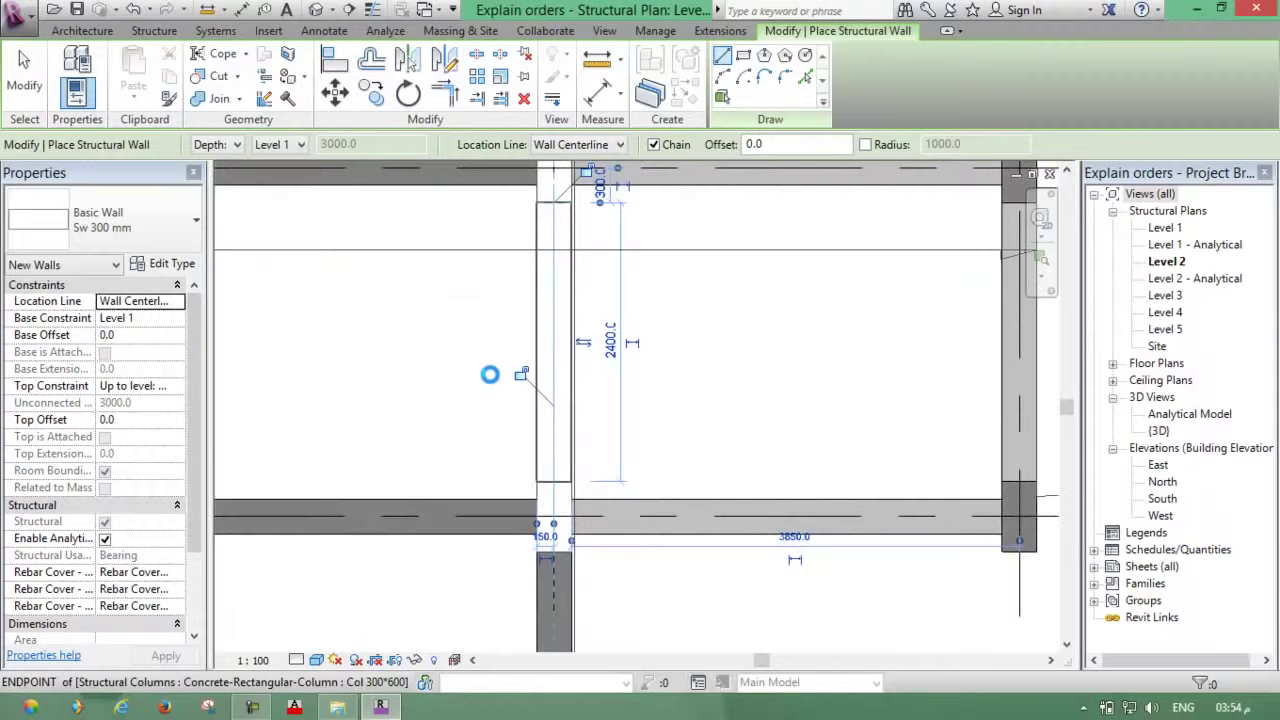
key(Escape)
key(Escape)
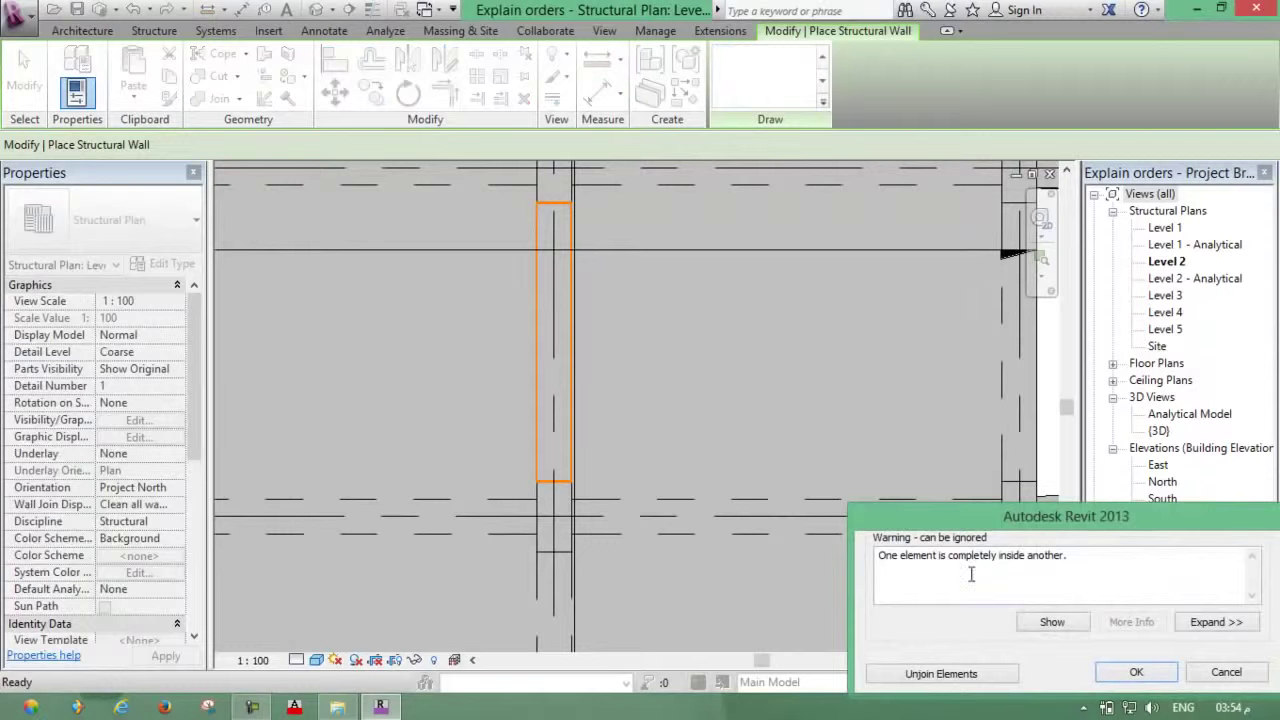
click(1137, 673)
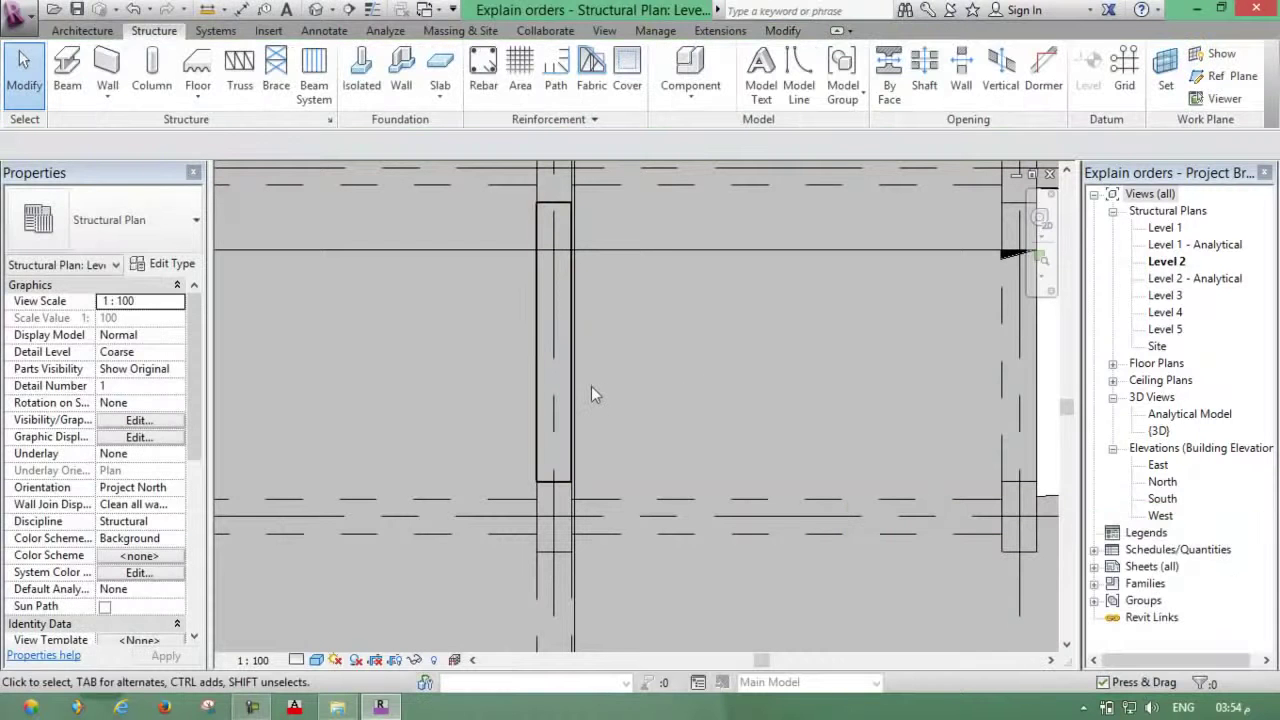
- Check the new wall in the {3D} view with Shaded style, then return to Level 2
double_click(1158, 431)
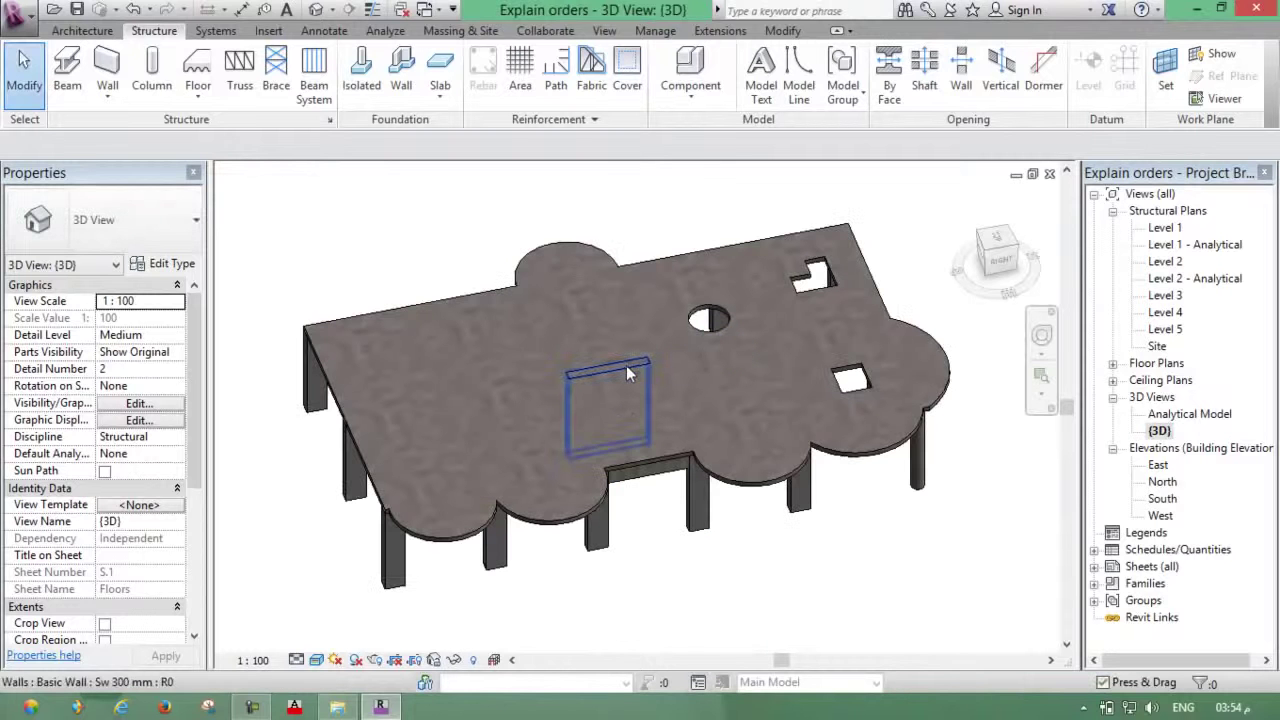
click(316, 660)
click(348, 580)
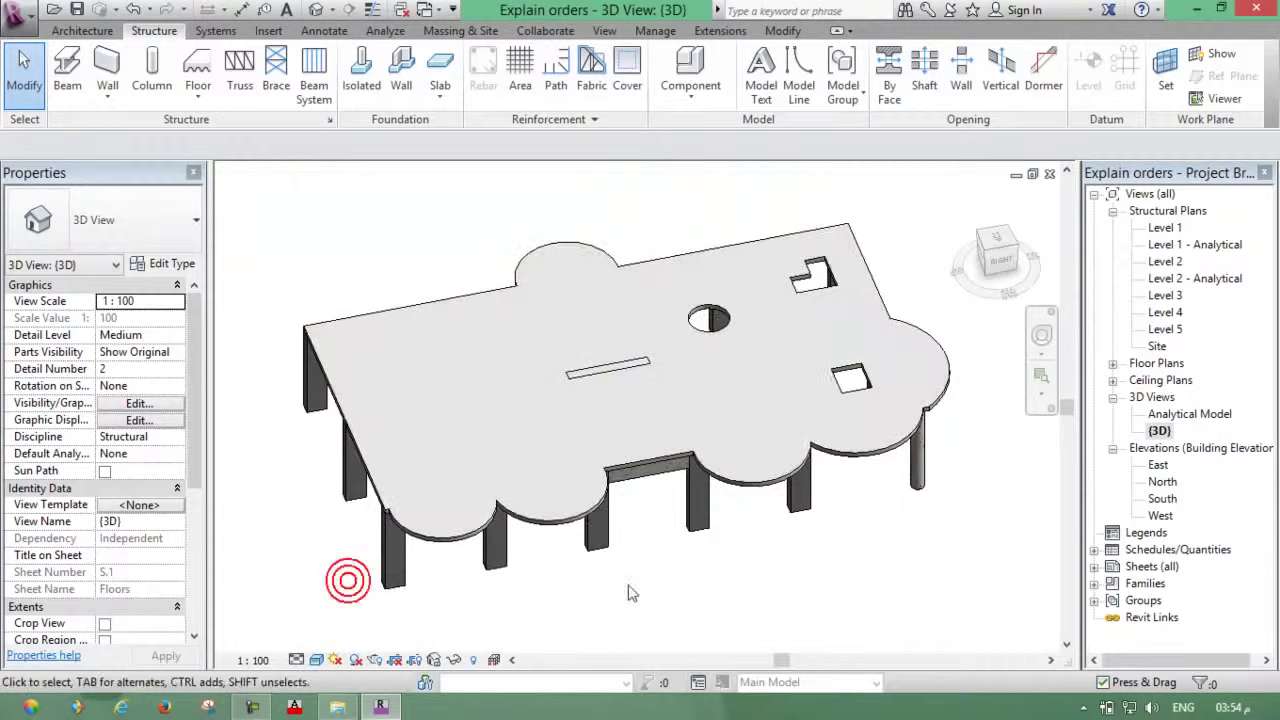
mouse_move(623, 590)
shift+middle_down()
mouse_move(780, 425)
mouse_move(740, 518)
shift+middle_up()
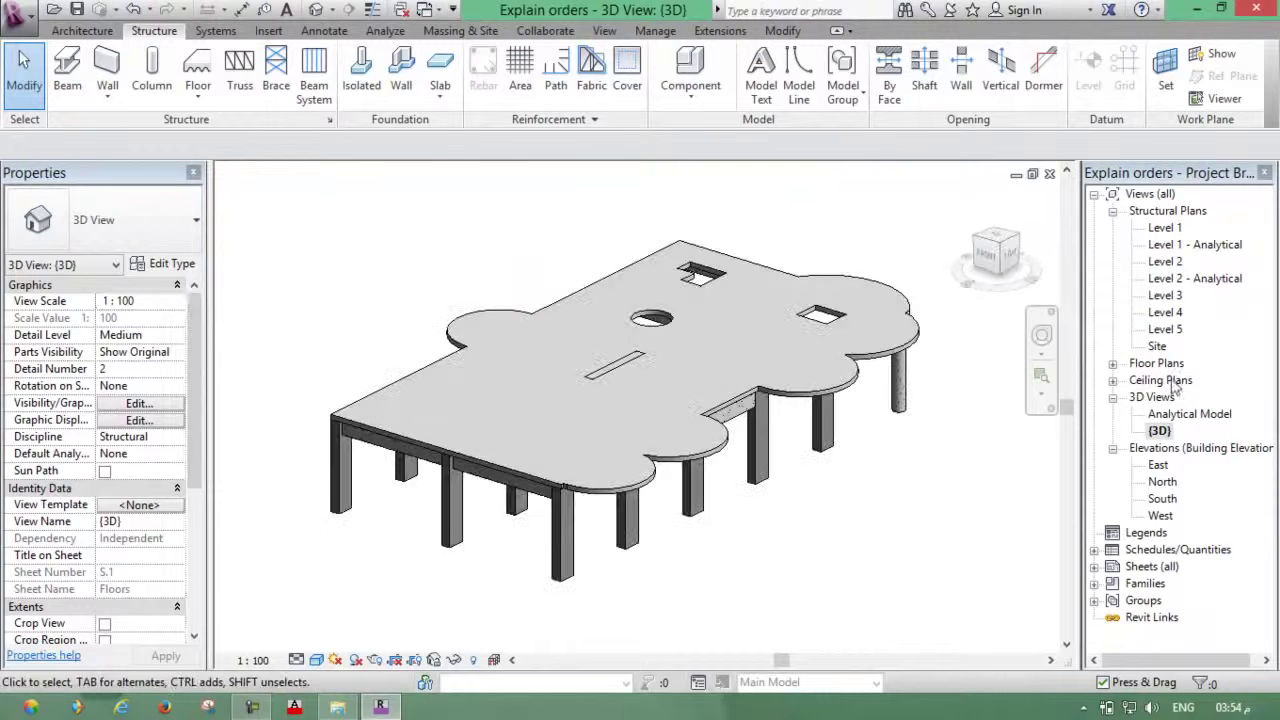
double_click(1168, 262)
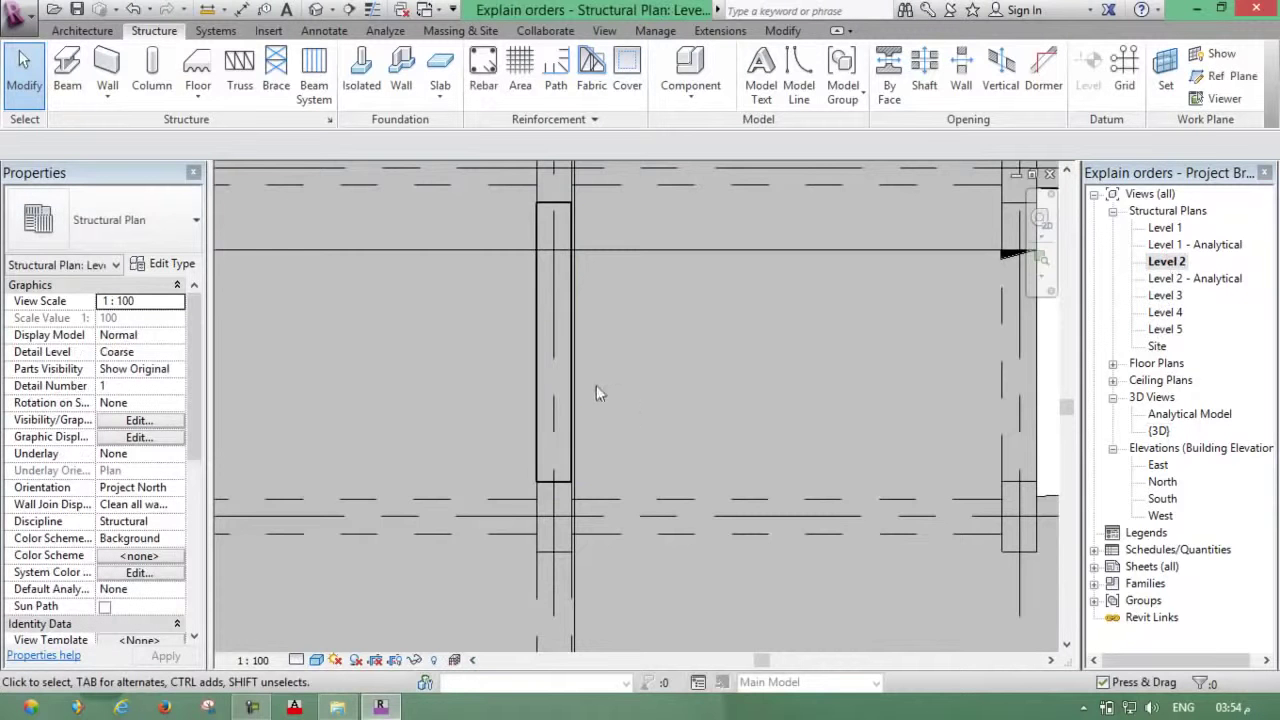
scroll(596, 392, down, 2)
drag(525, 433, 613, 521)
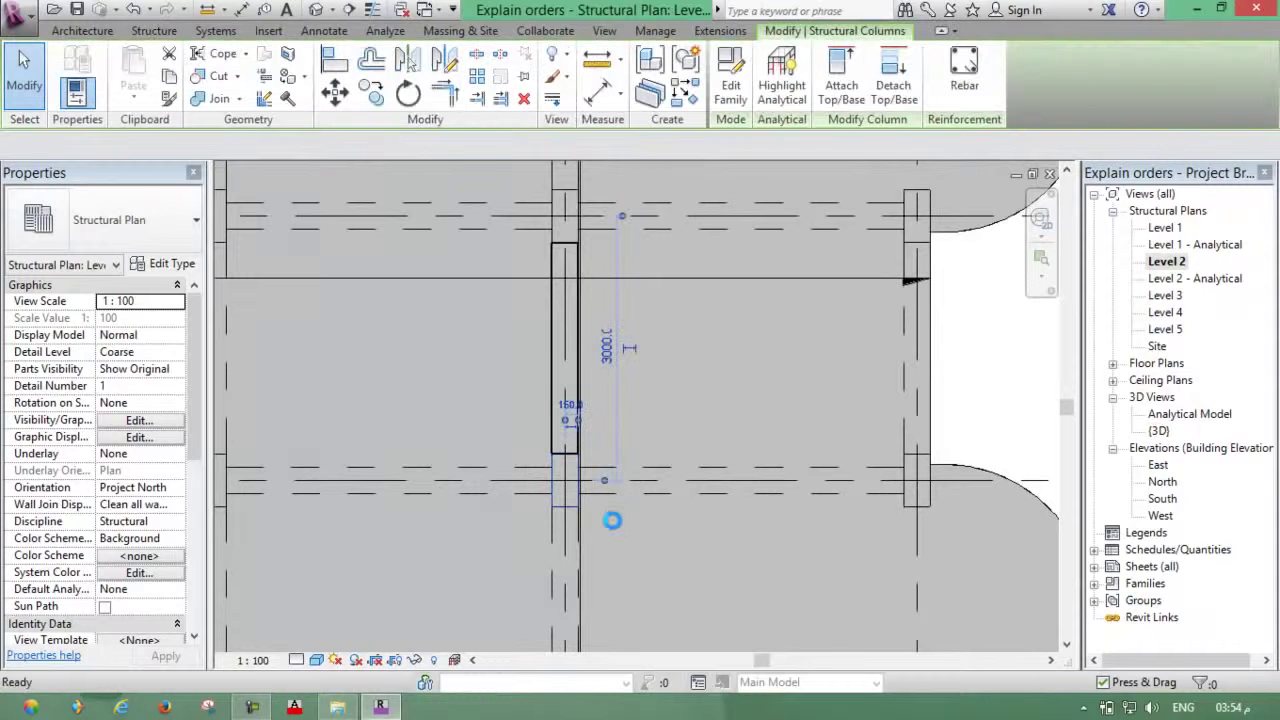
key(Escape)
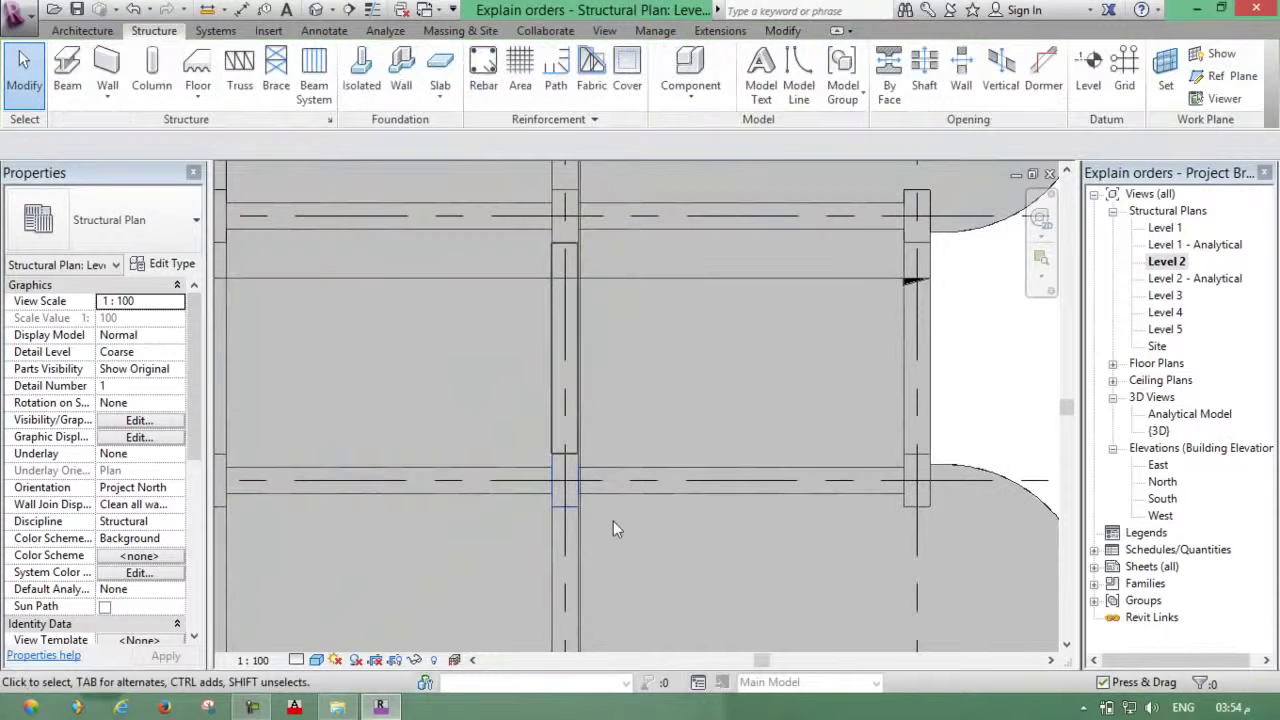
scroll(617, 525, down, 2)
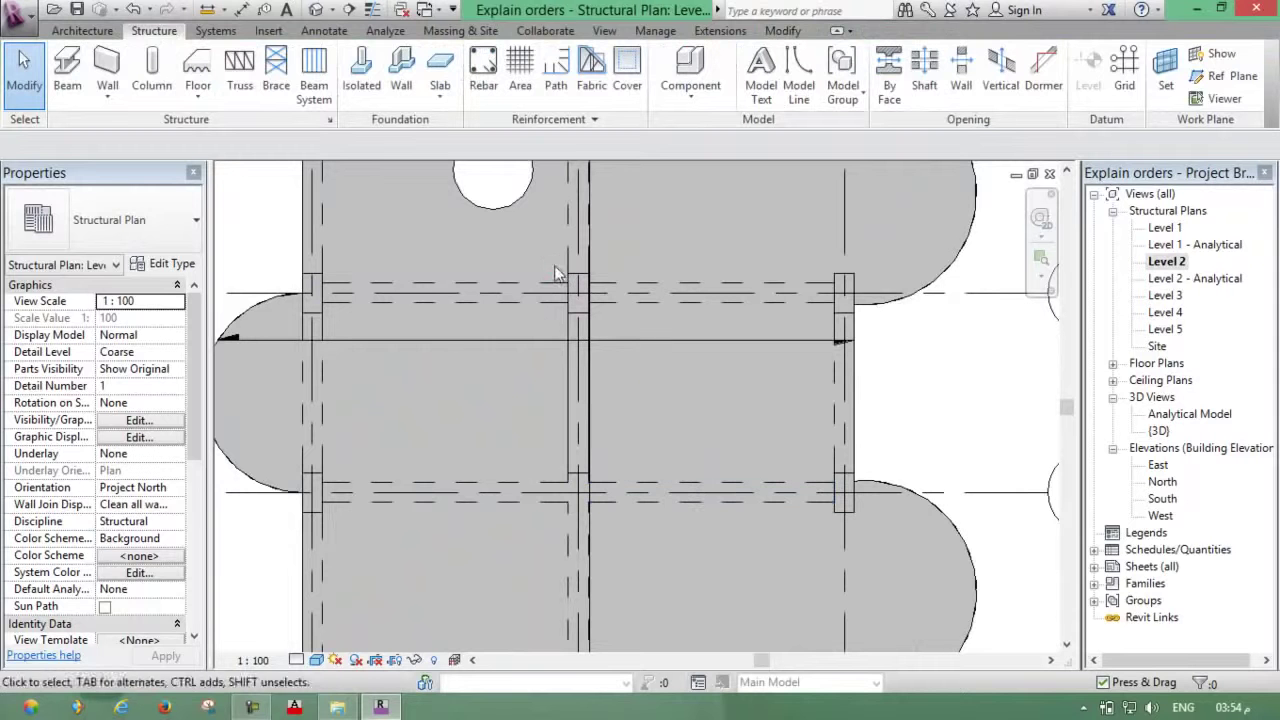
click(615, 320)
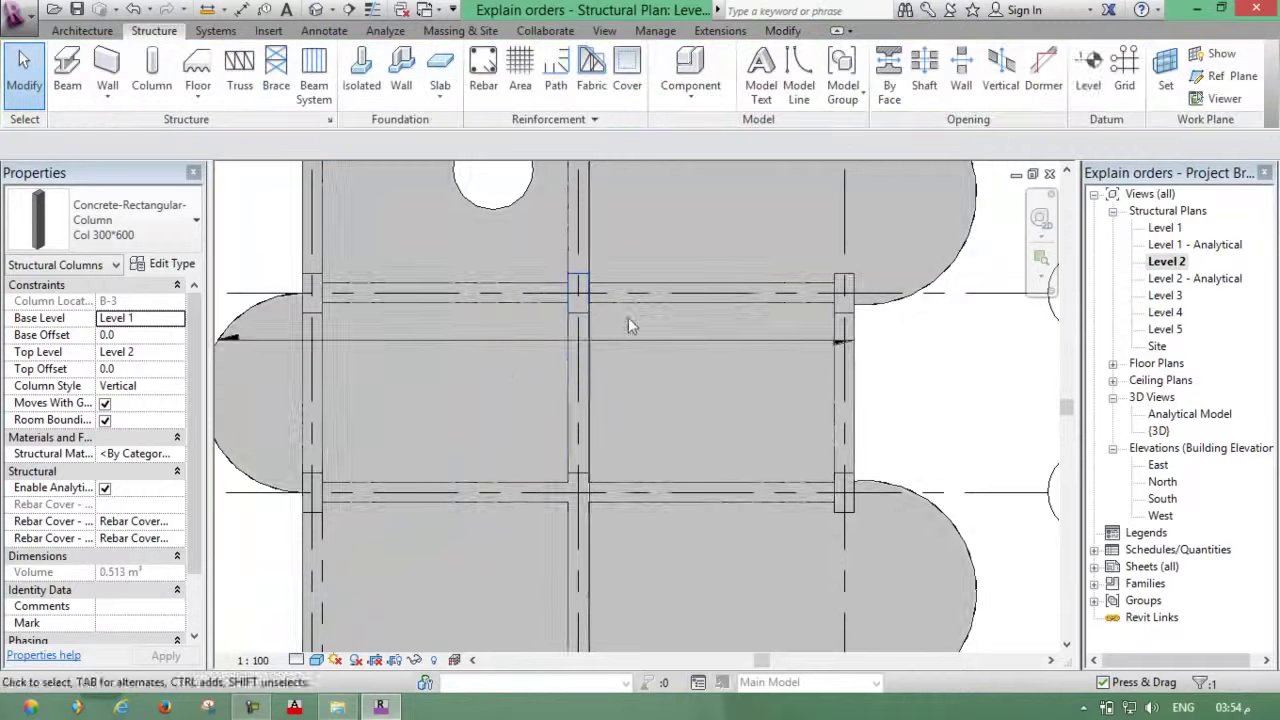
click(581, 318)
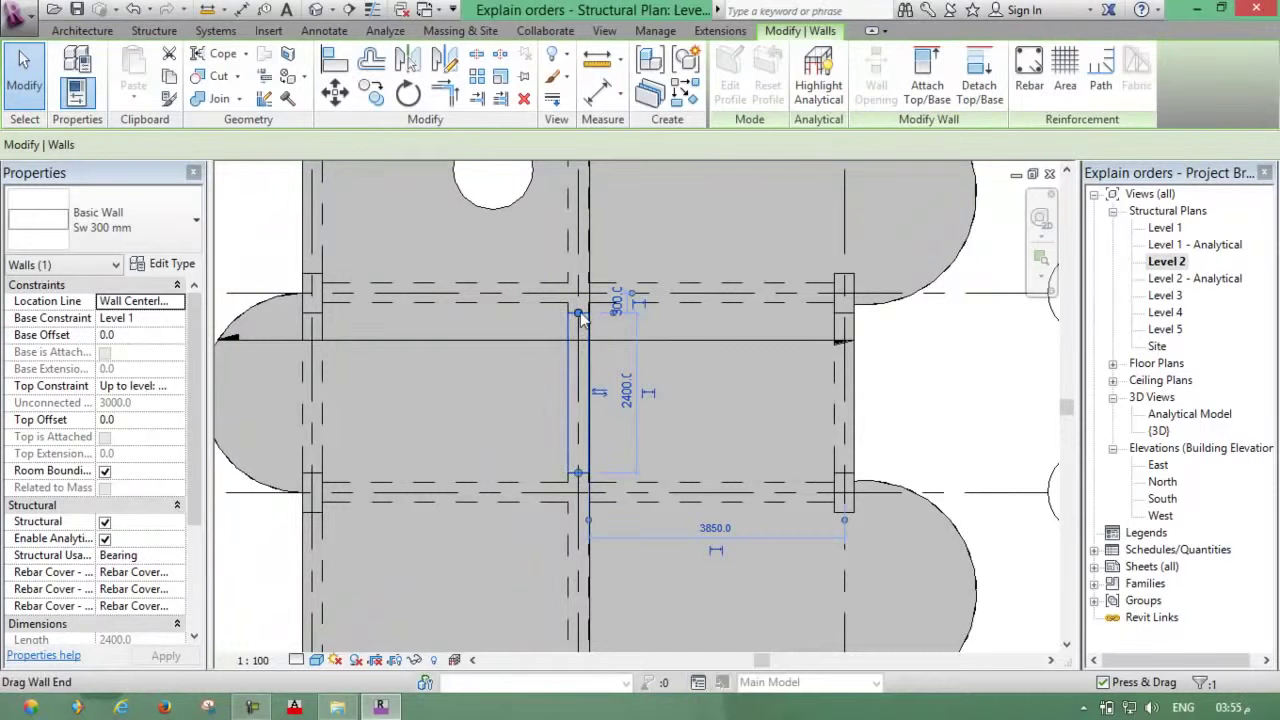
- Stretch both ends of the grid B wall to the beams, making it 3400 mm long
drag(583, 305, 578, 281)
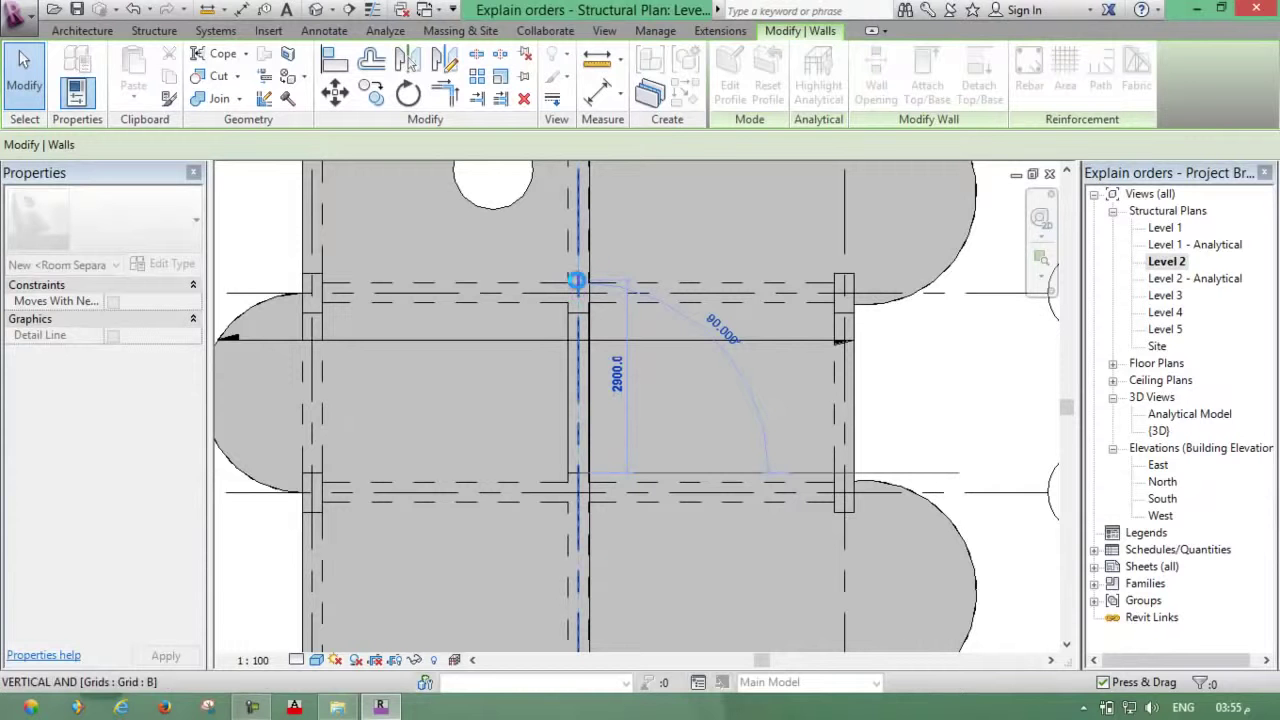
drag(577, 281, 577, 281)
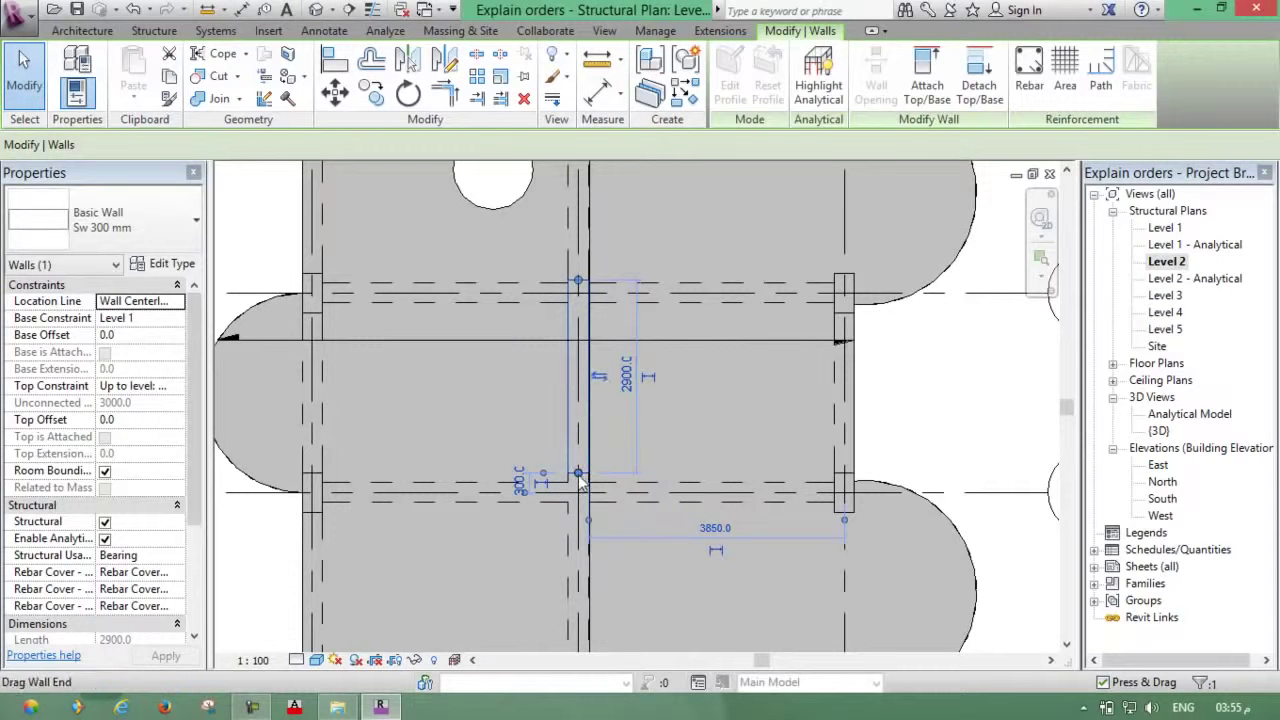
drag(581, 495, 579, 505)
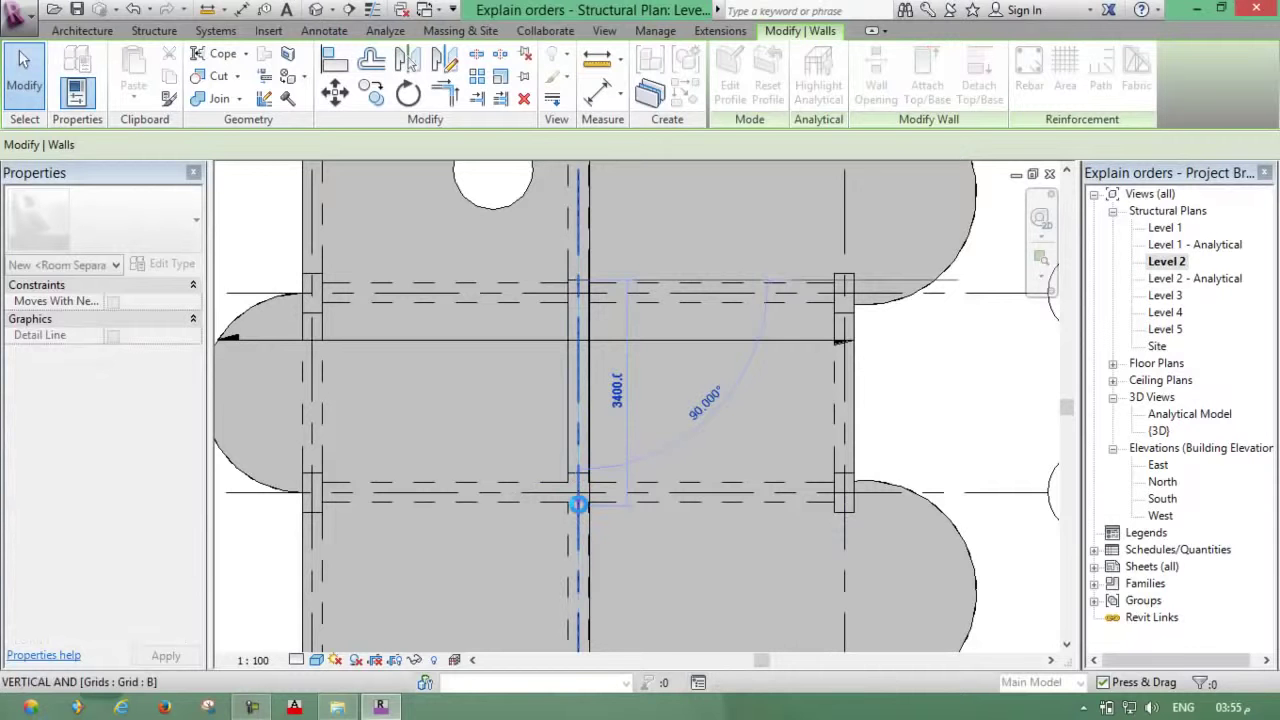
drag(578, 505, 578, 505)
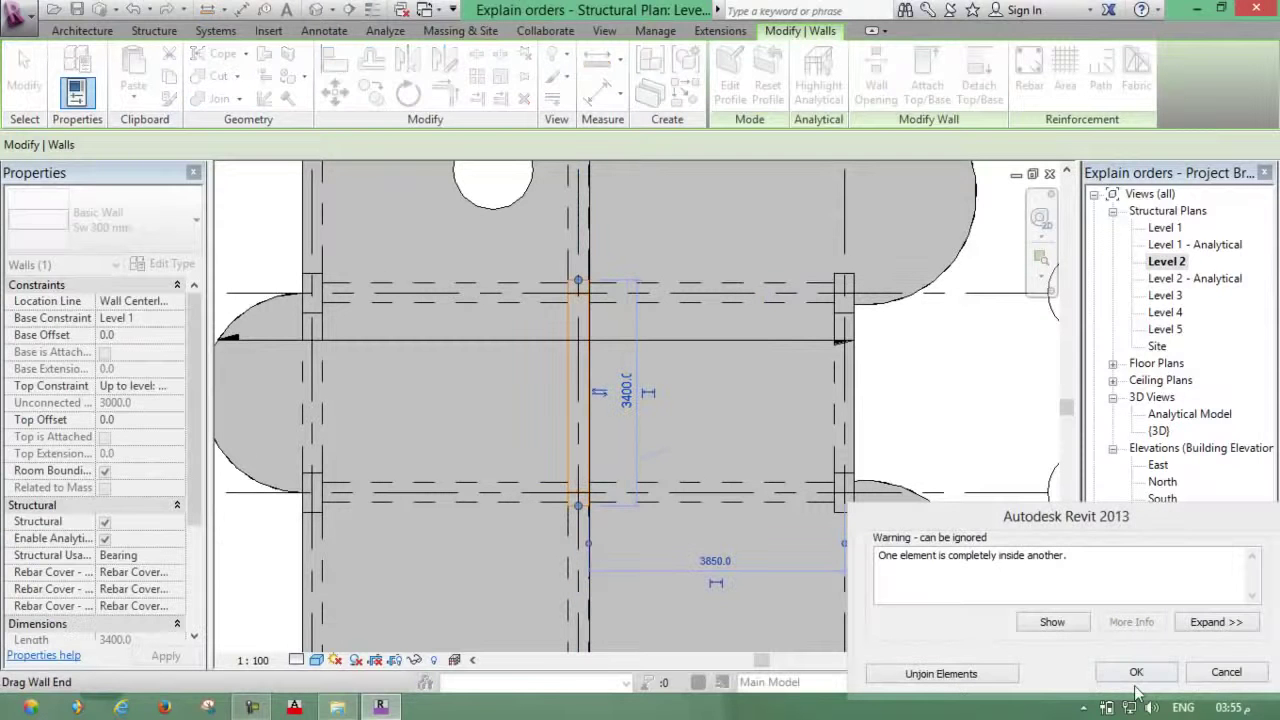
click(1136, 674)
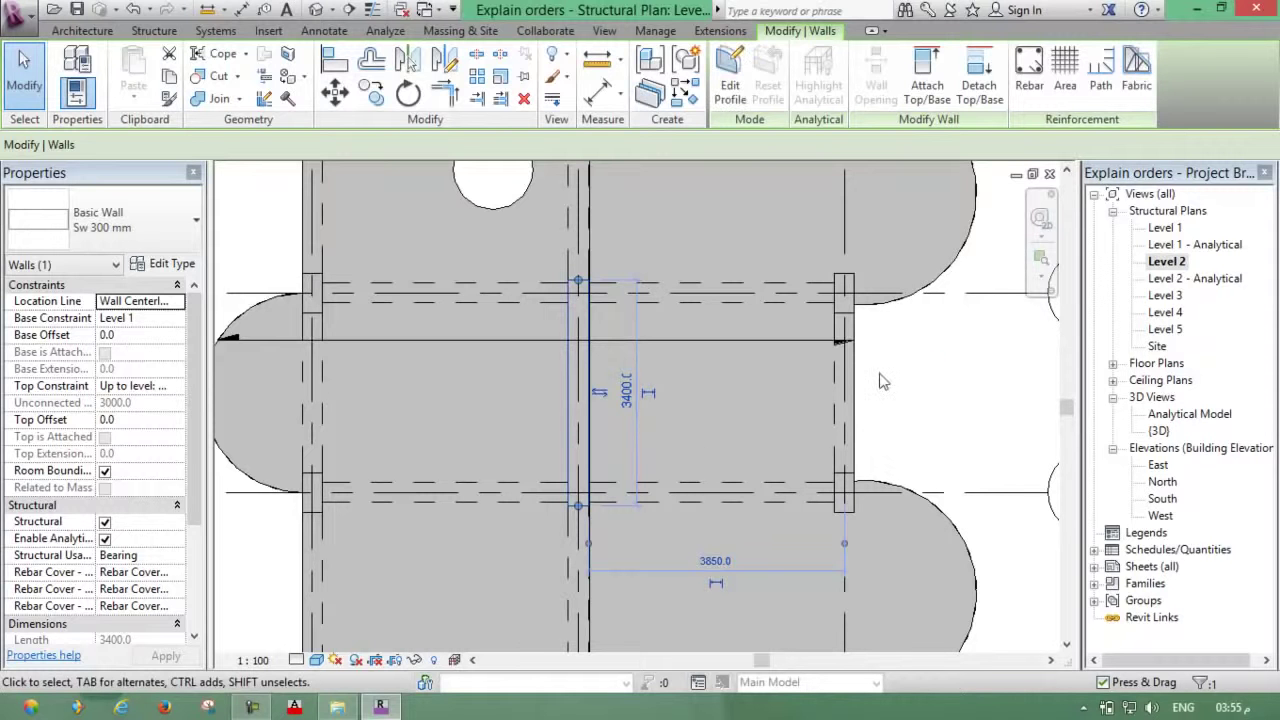
click(930, 368)
- Open the {3D} view, orbit to a lower angle, and select the SS 150 mm Level 2 floor slab
scroll(544, 354, down, 3)
scroll(620, 365, down, 2)
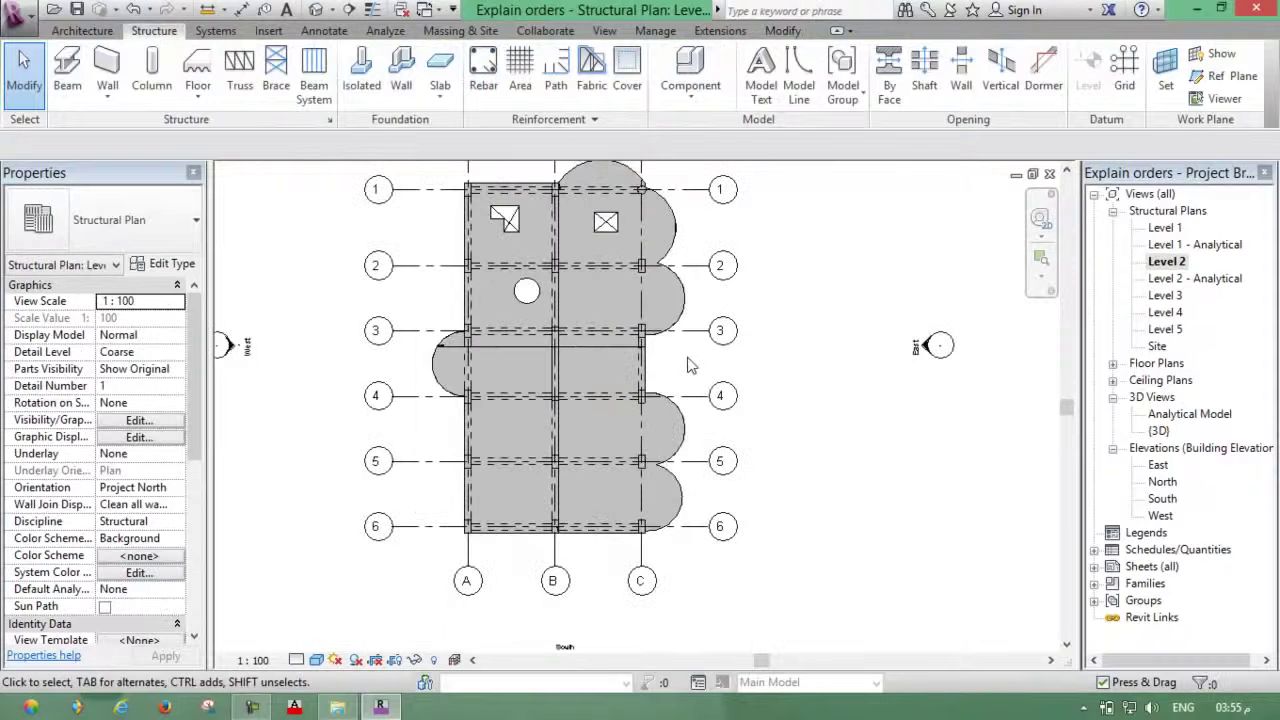
double_click(1159, 430)
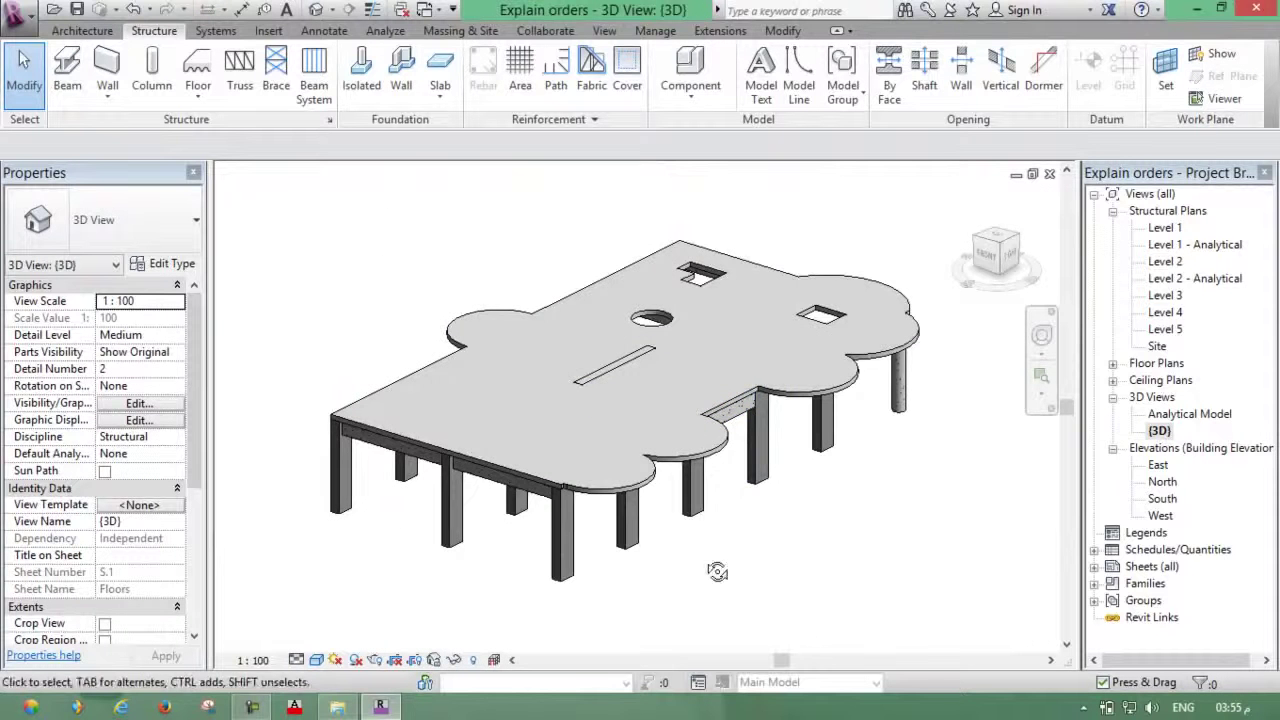
shift+middle_drag(720, 566, 640, 365)
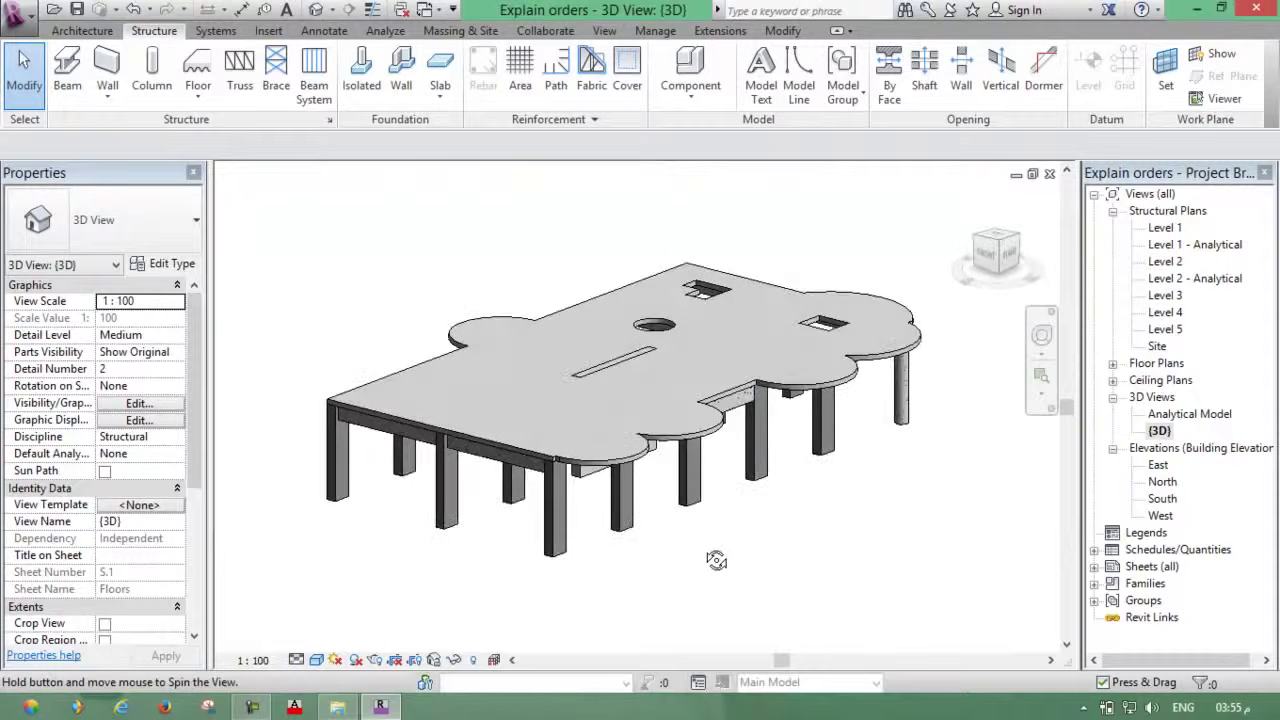
scroll(640, 365, up, 3)
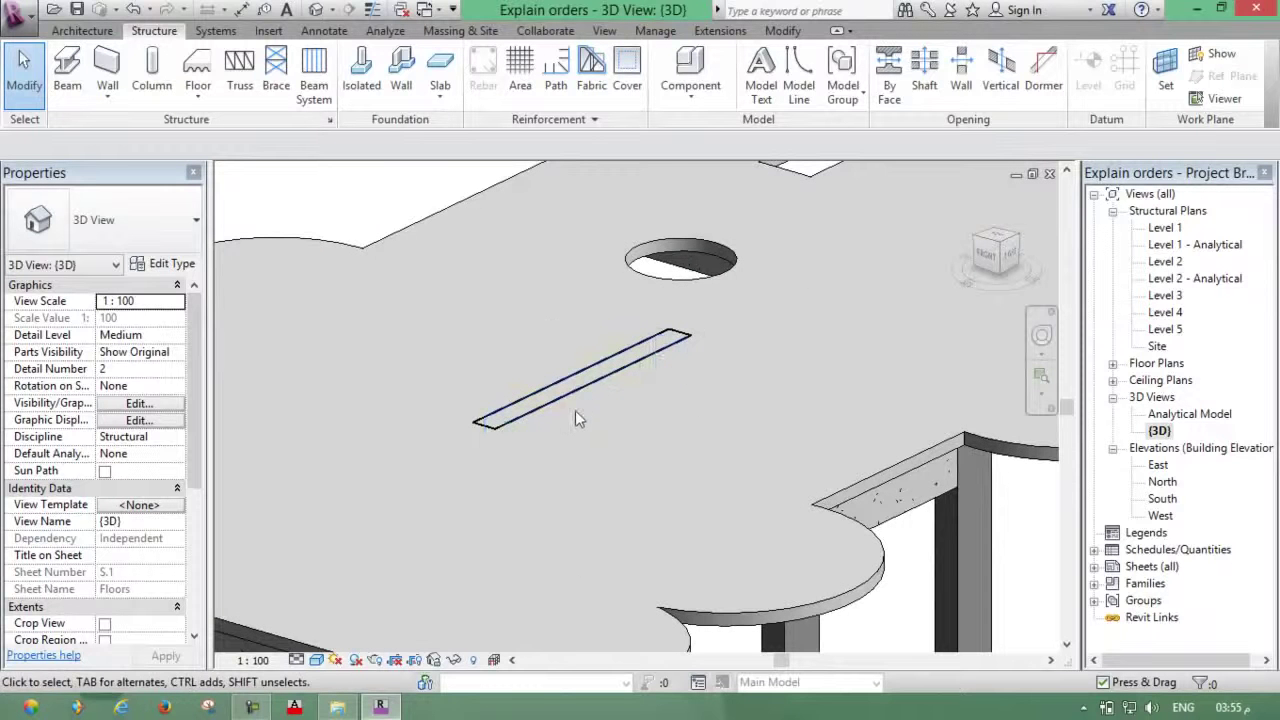
scroll(610, 425, down, 2)
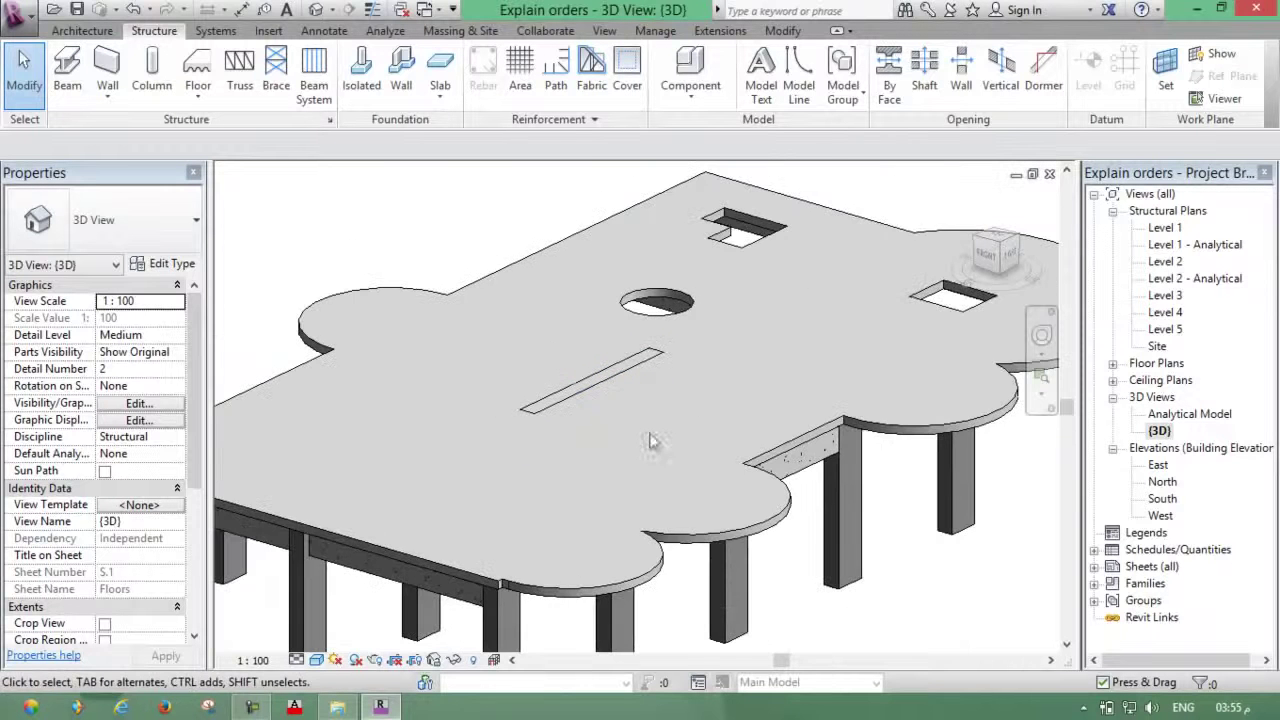
click(720, 533)
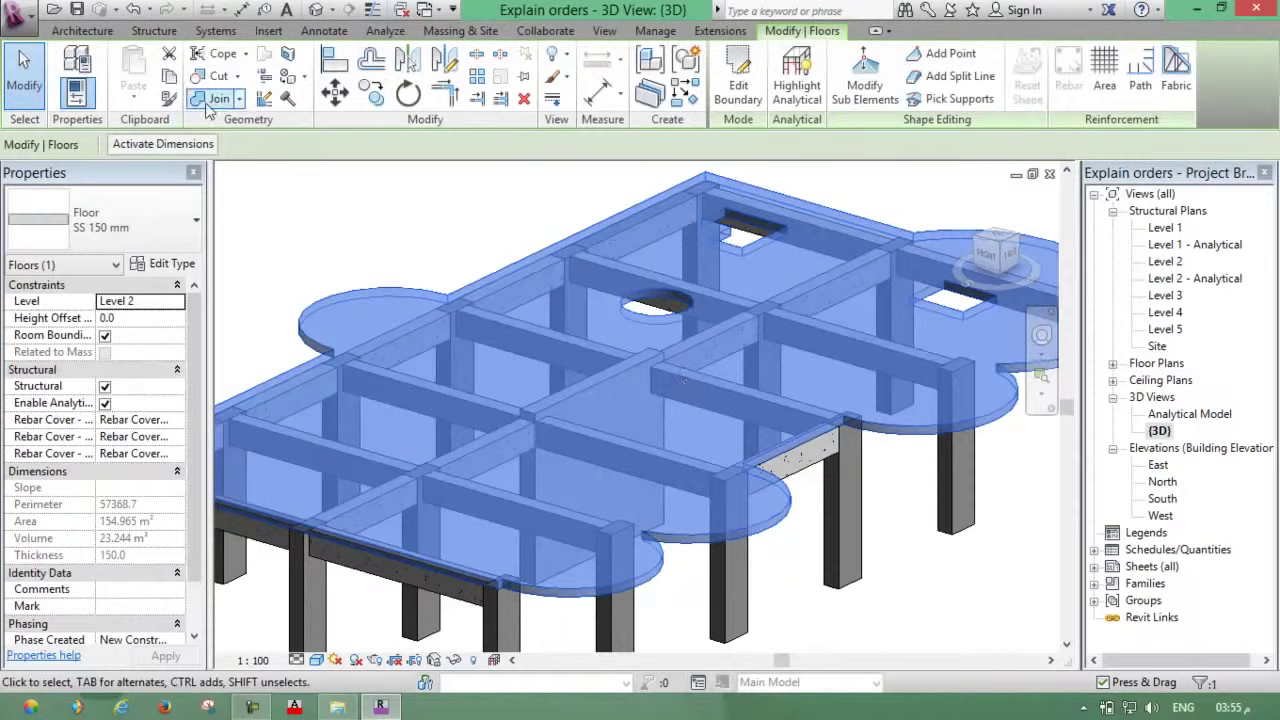
- Join the geometry of the SS 150 mm Level 2 slab and the Sw 300 mm wall
click(205, 98)
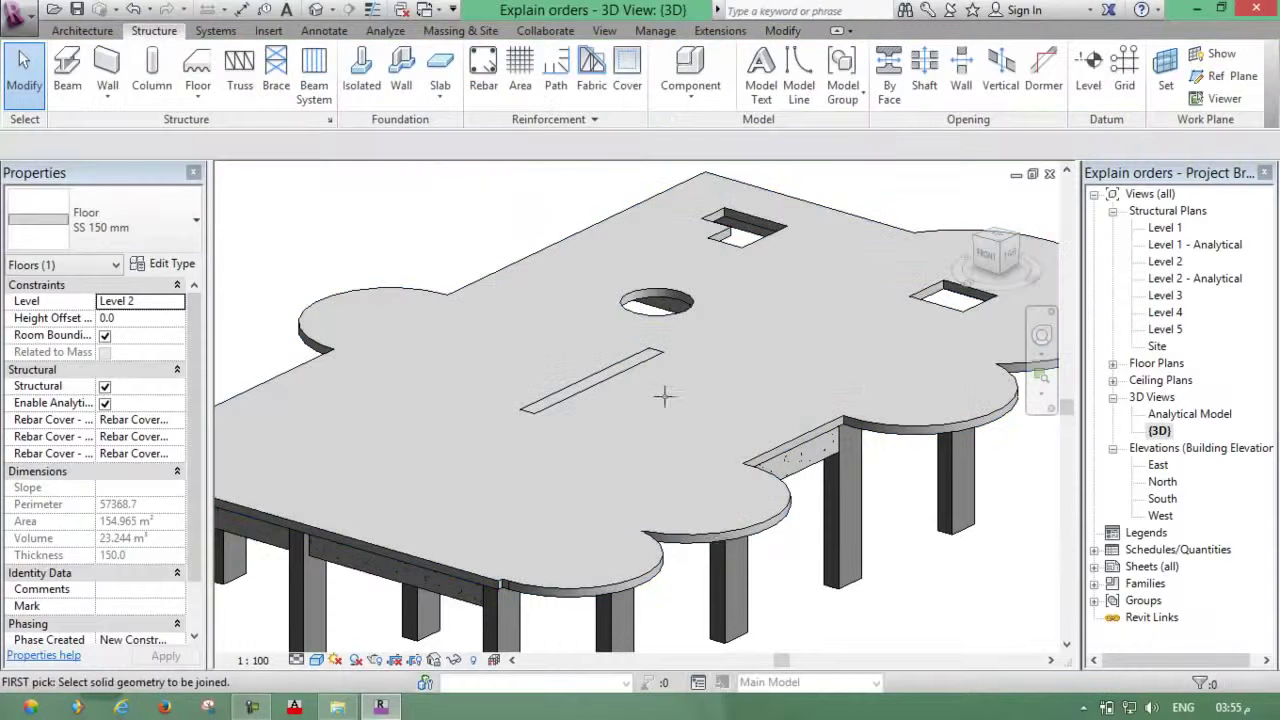
click(745, 516)
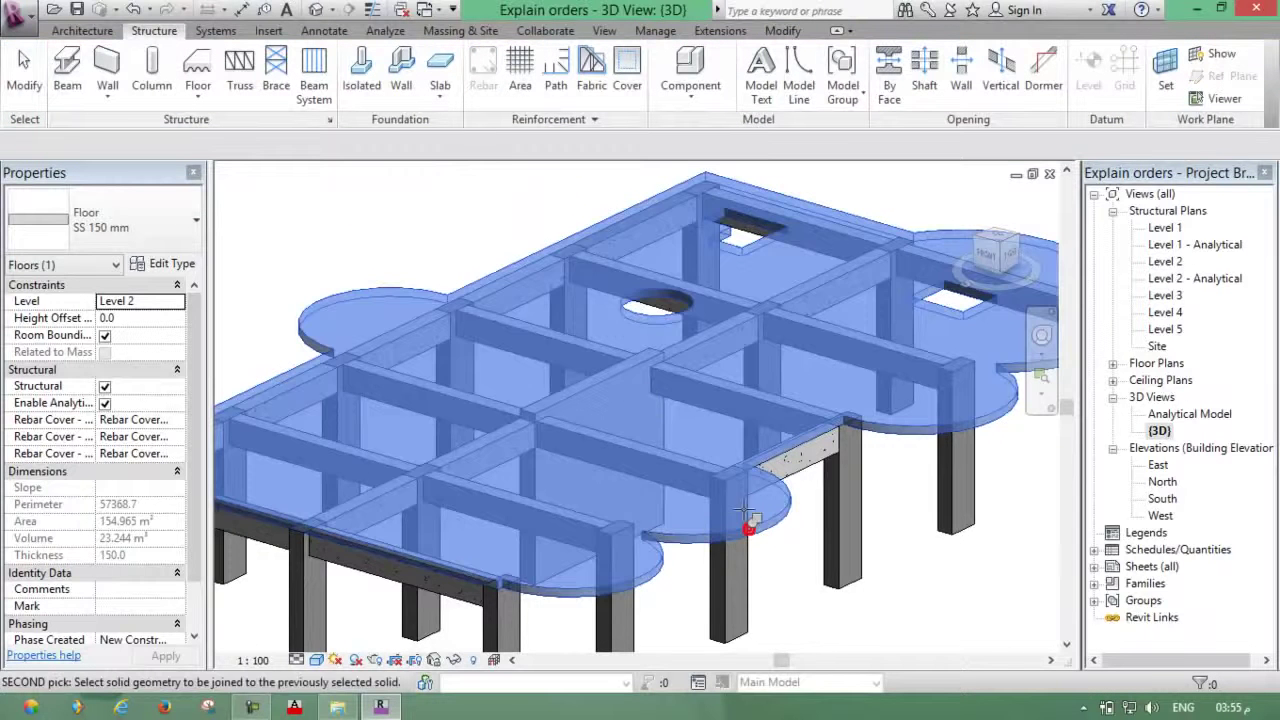
click(648, 398)
scroll(648, 398, up, 3)
scroll(648, 399, up, 2)
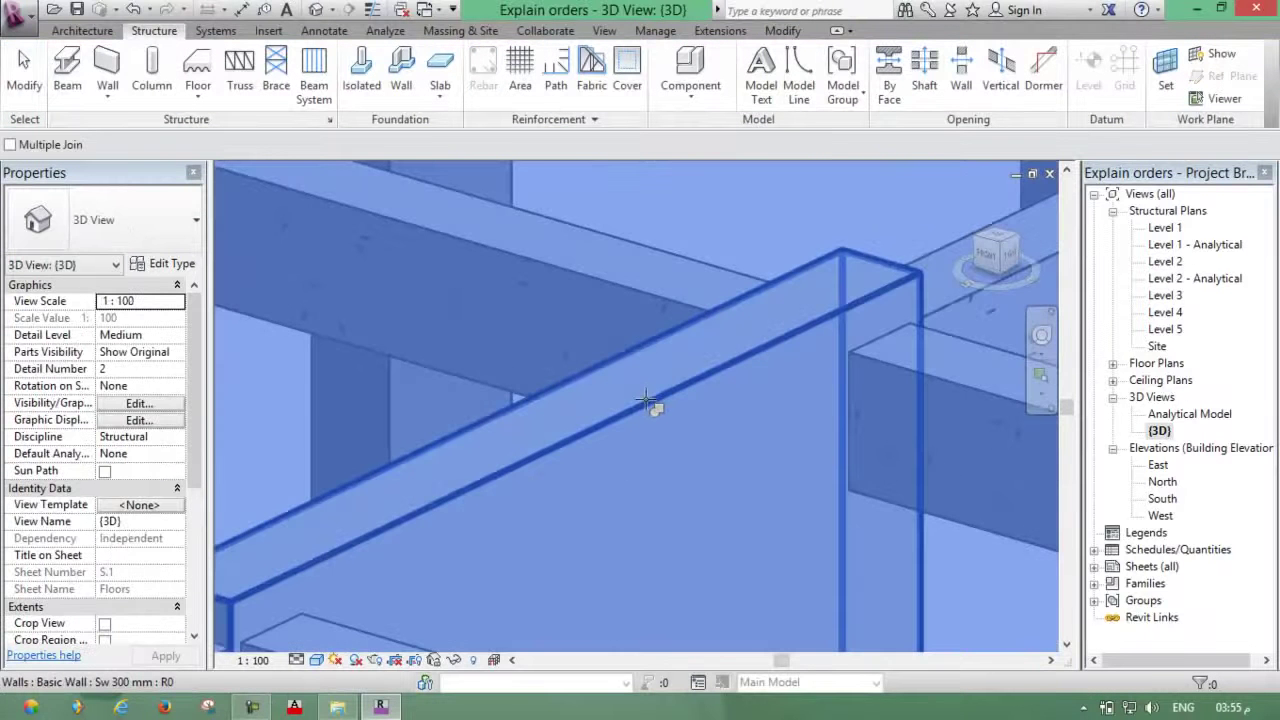
scroll(648, 398, down, 5)
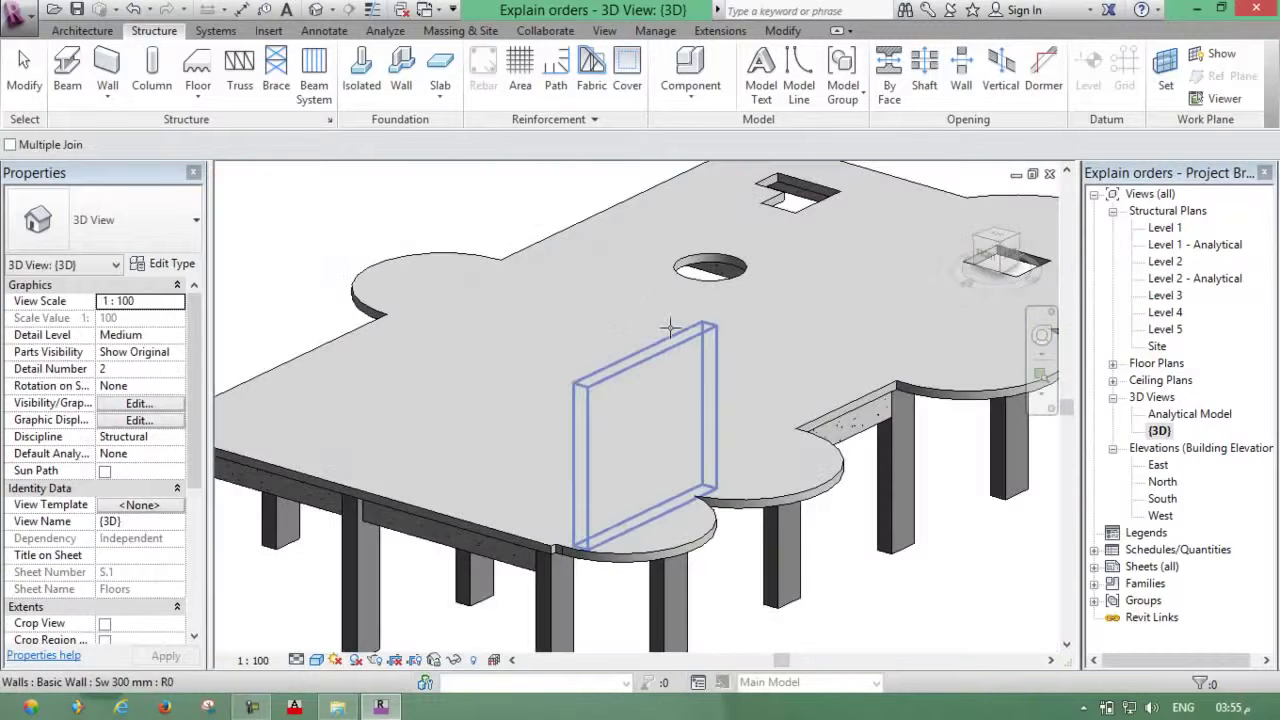
scroll(670, 327, down, 4)
key(Escape)
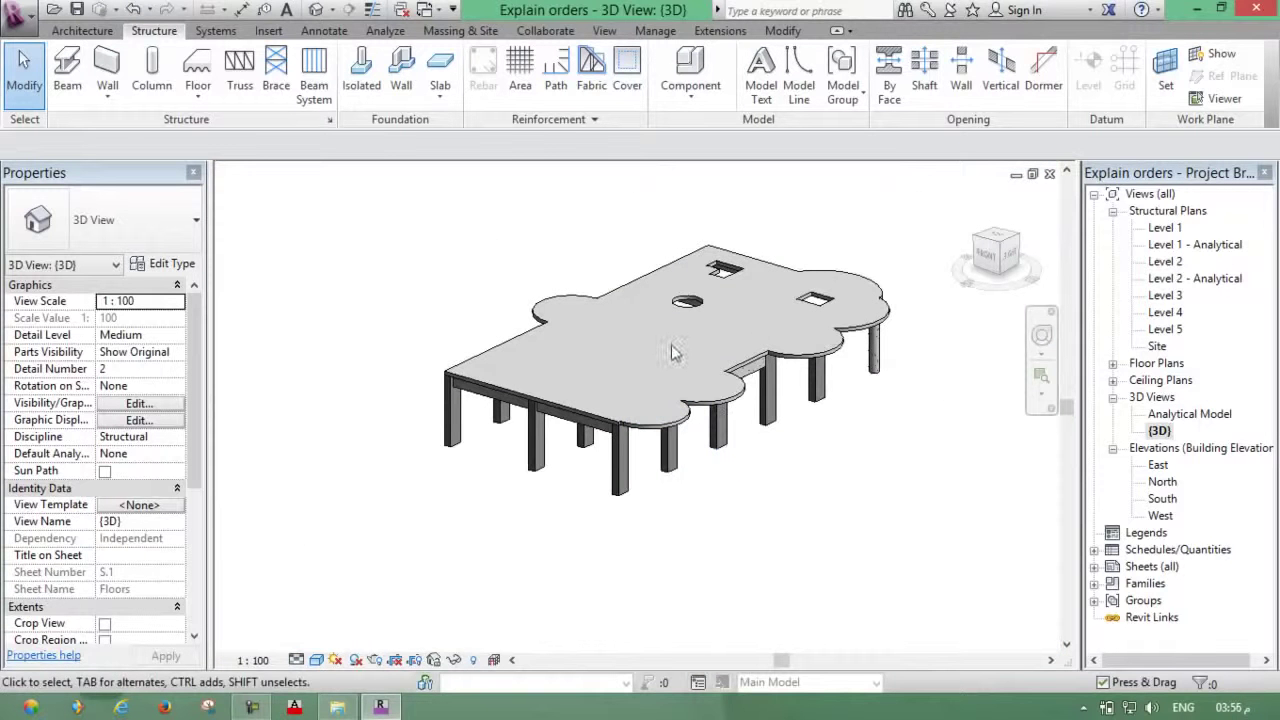
- Orbit the 3D model side-on and switch its visual style to Hidden Line, then Wireframe
mouse_move(722, 490)
shift+middle_down()
mouse_move(700, 407)
mouse_move(585, 426)
mouse_move(694, 449)
mouse_move(689, 480)
shift+middle_up()
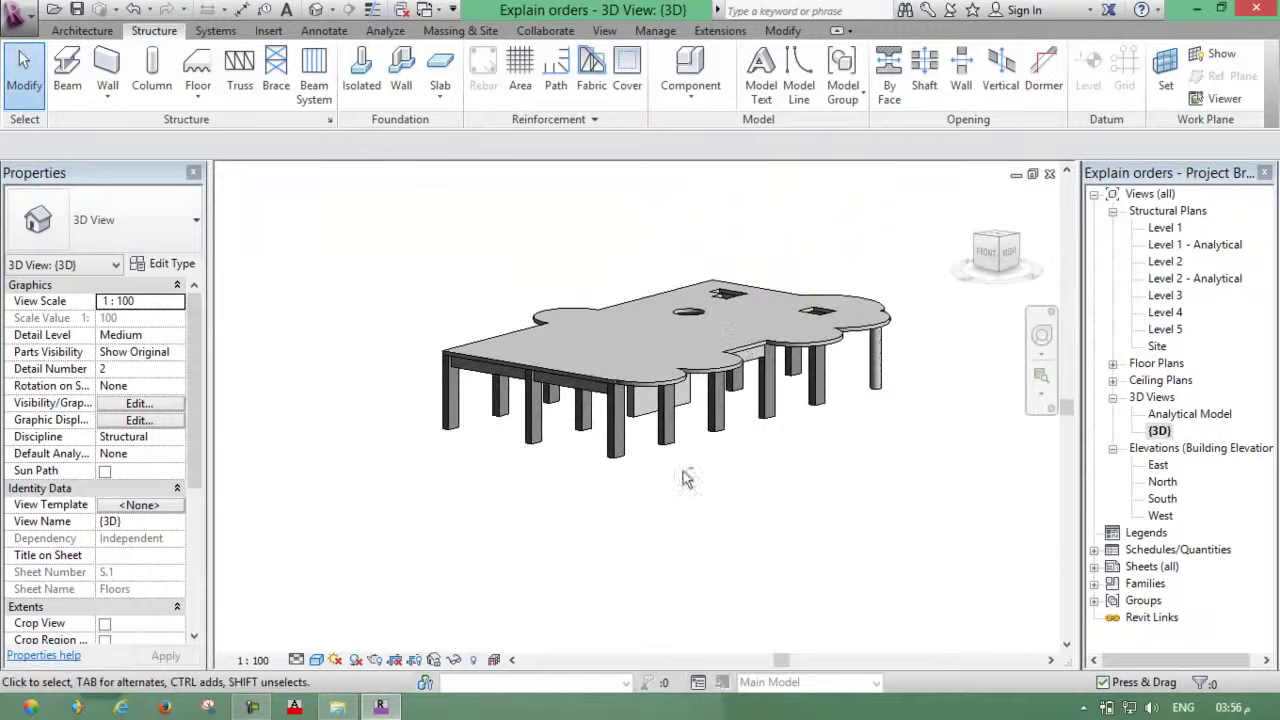
click(318, 661)
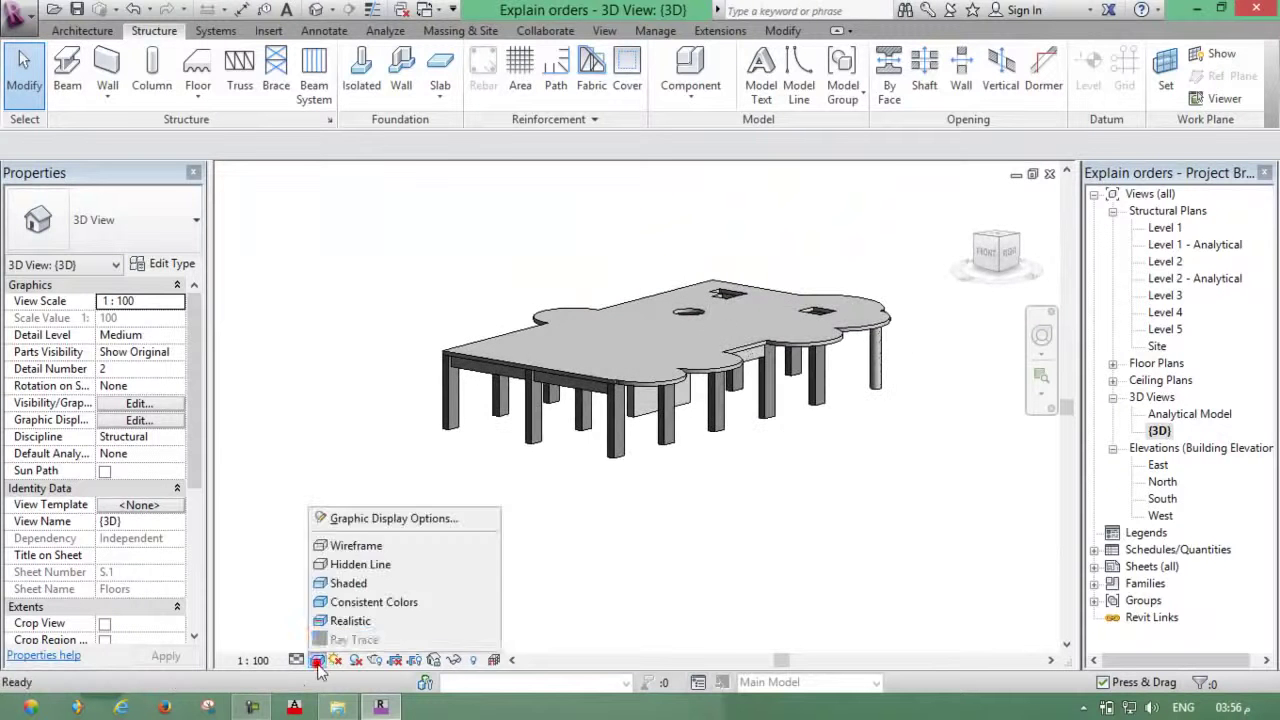
click(371, 566)
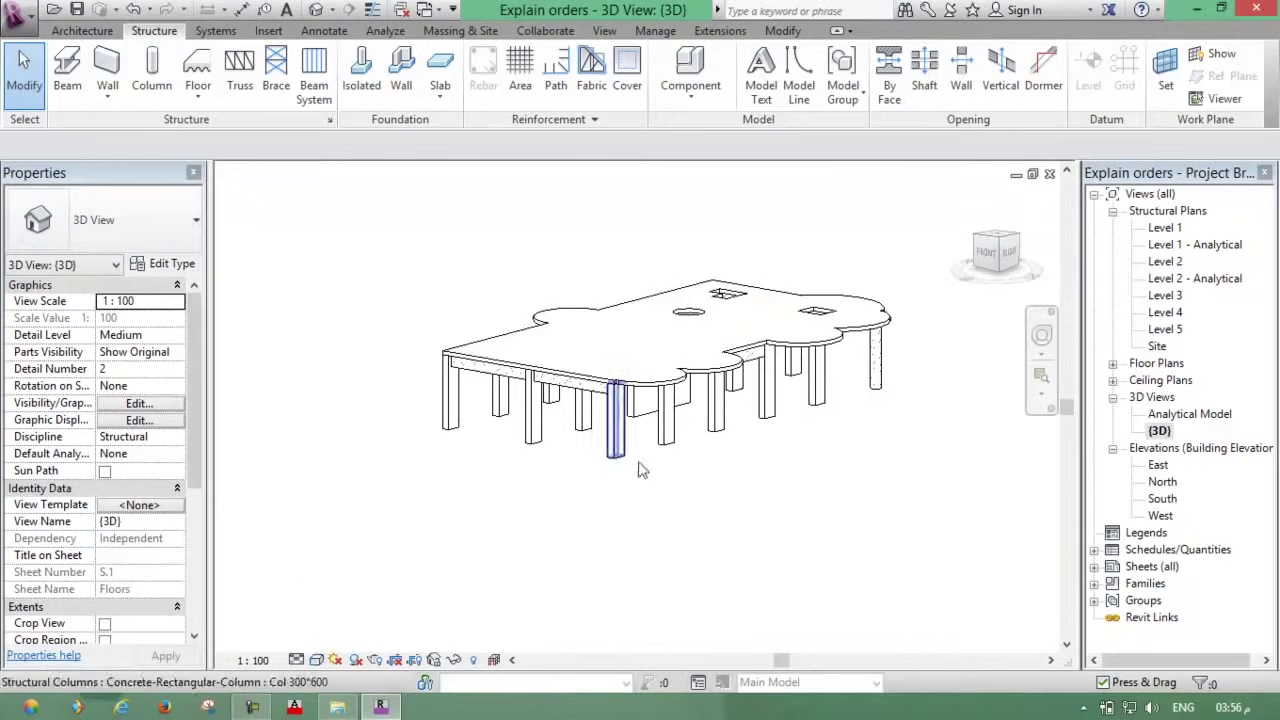
click(316, 660)
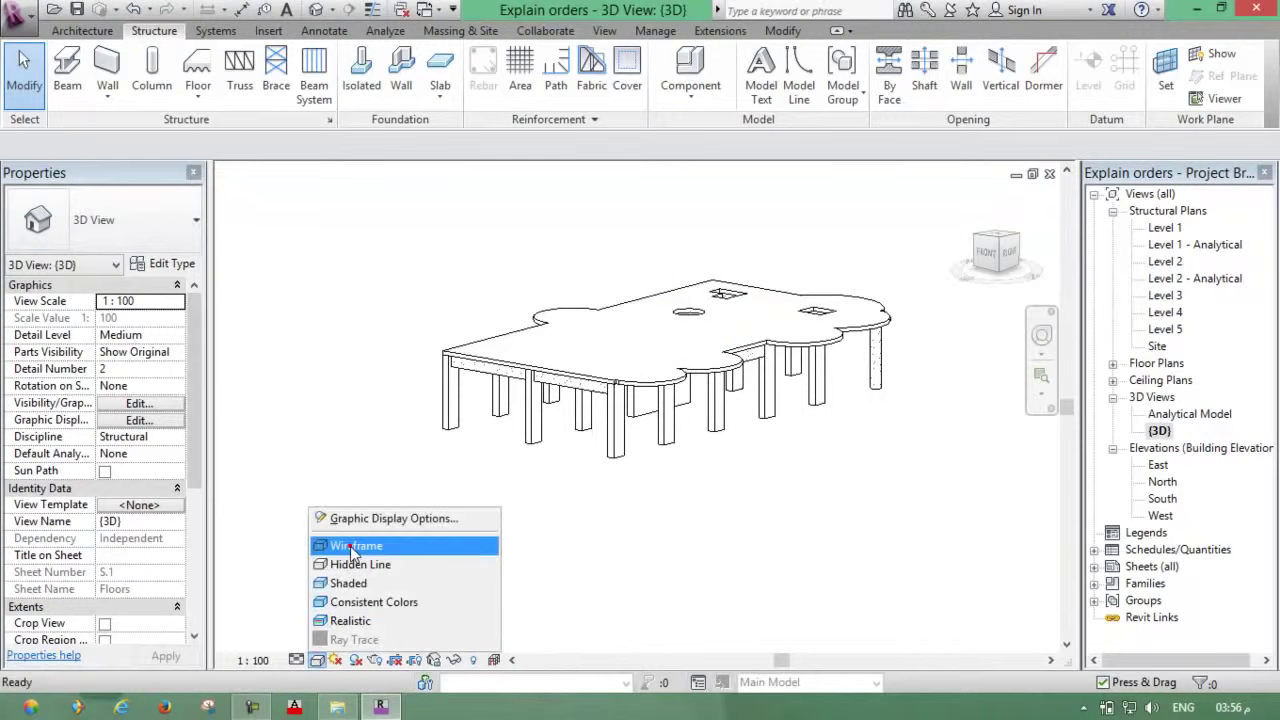
click(345, 543)
mouse_move(707, 486)
middle_down()
mouse_move(587, 521)
mouse_move(425, 461)
mouse_move(328, 515)
middle_up()
- Open the Level 2 structural plan and display it in Wireframe
double_click(1168, 262)
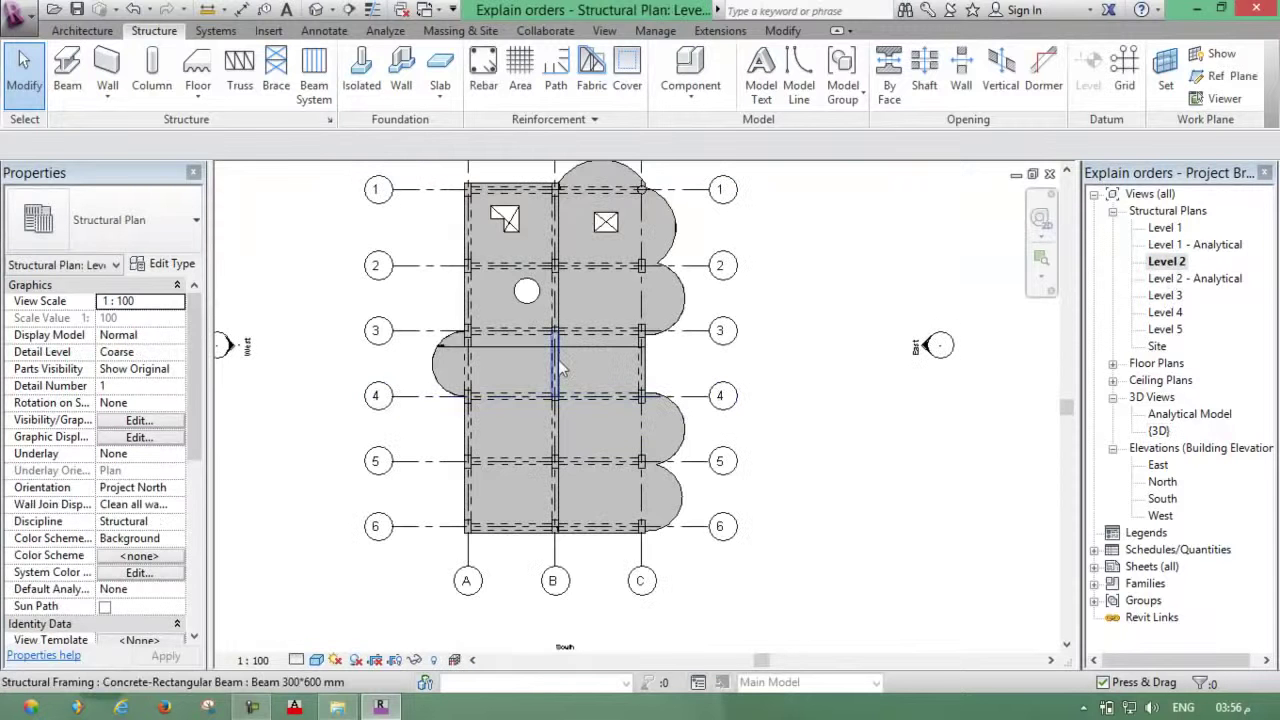
scroll(560, 368, up, 2)
click(317, 660)
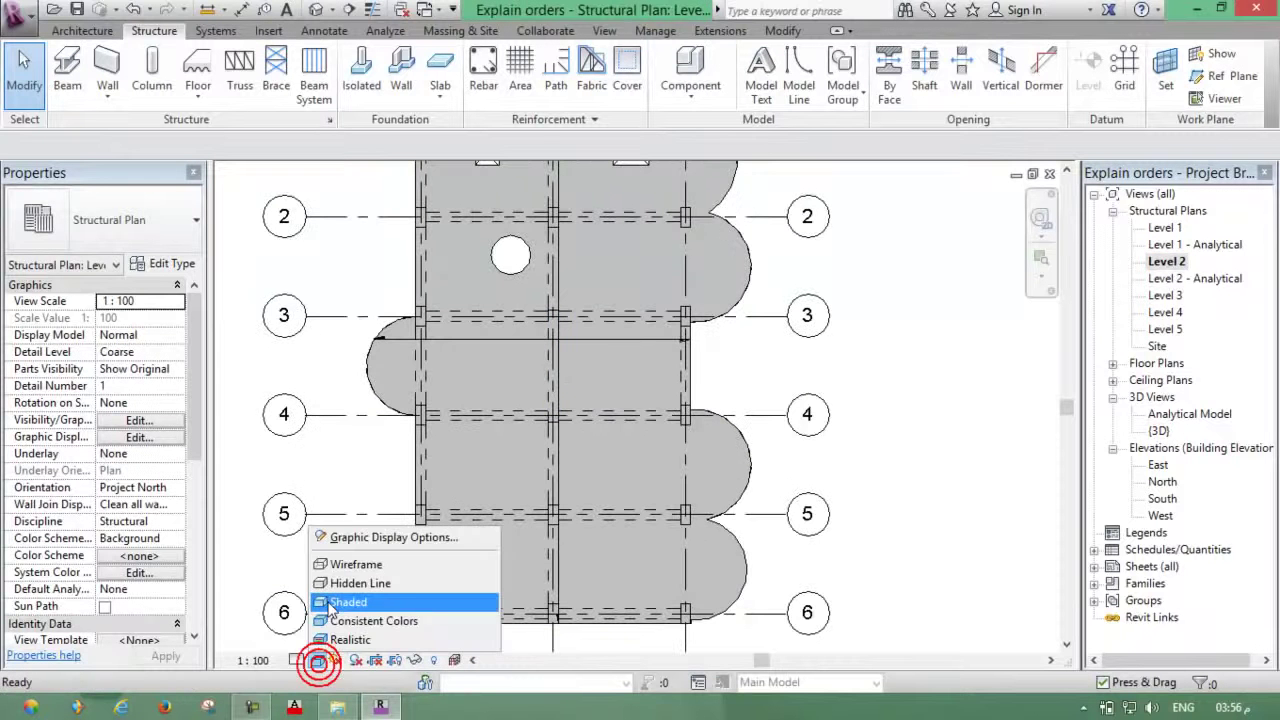
click(343, 565)
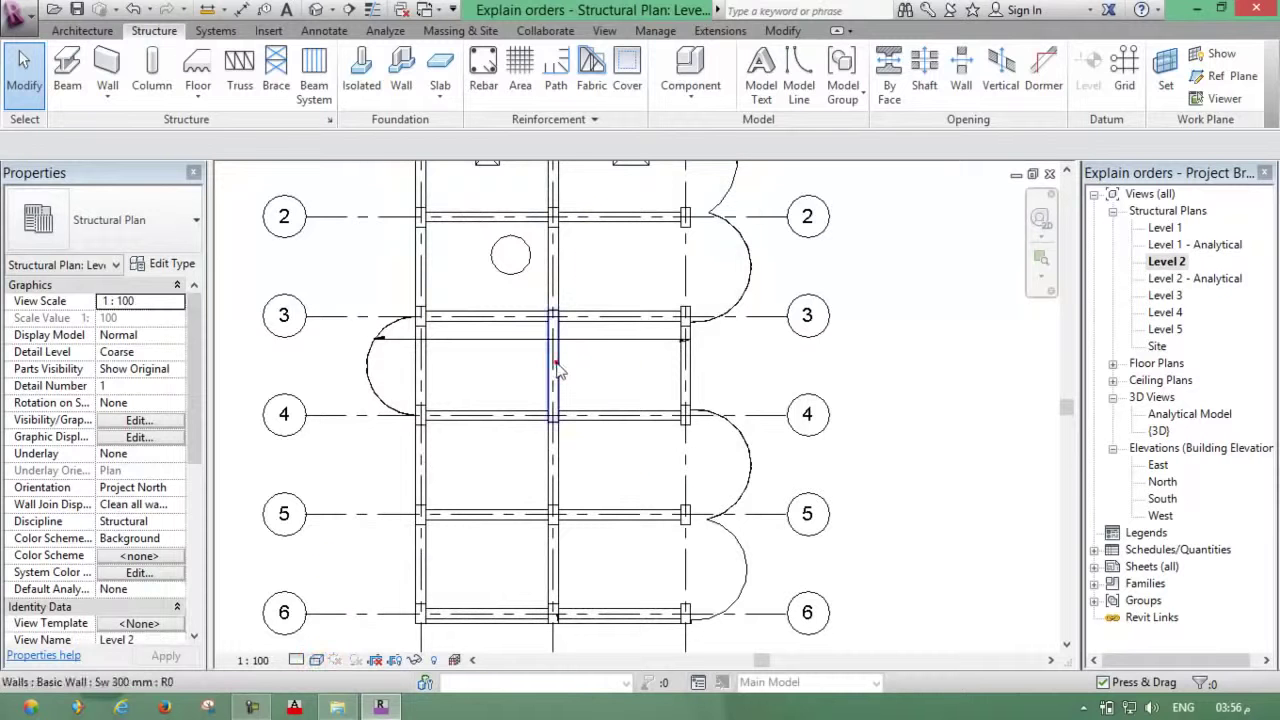
- Check the wall between grids 3 and 4, clear all selections, and fit the whole layout
click(557, 368)
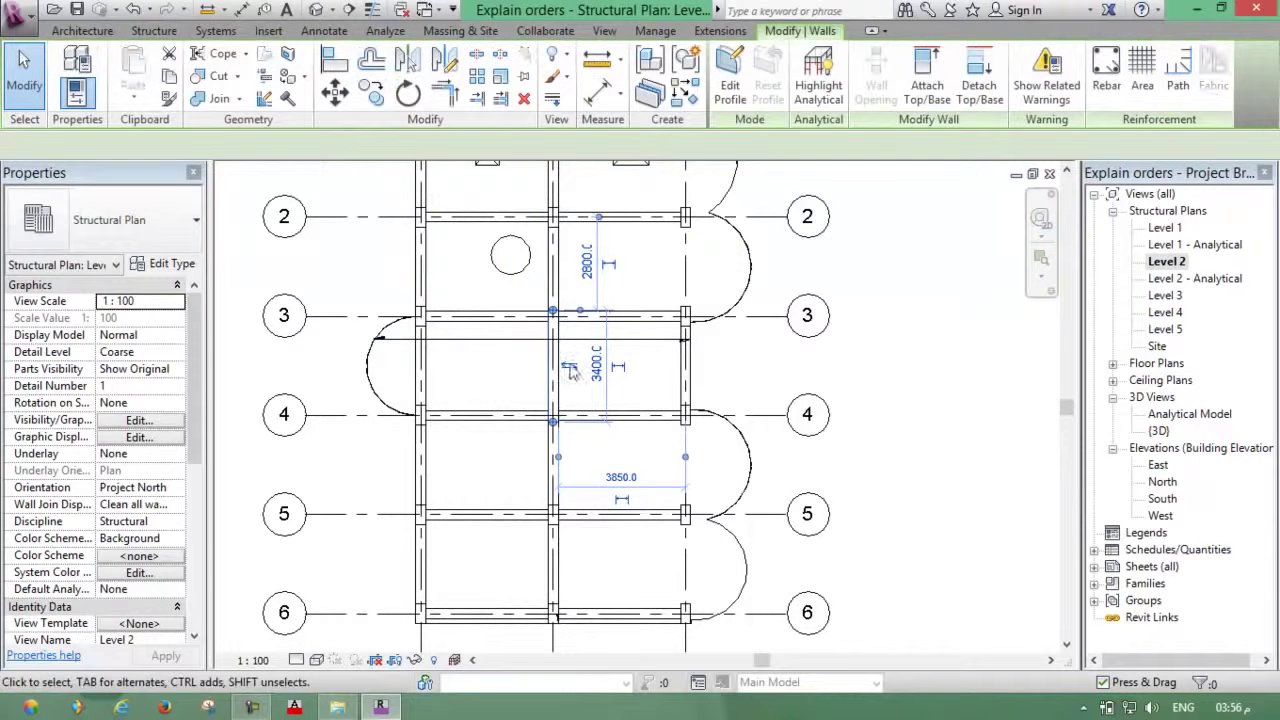
key(Escape)
drag(524, 290, 577, 452)
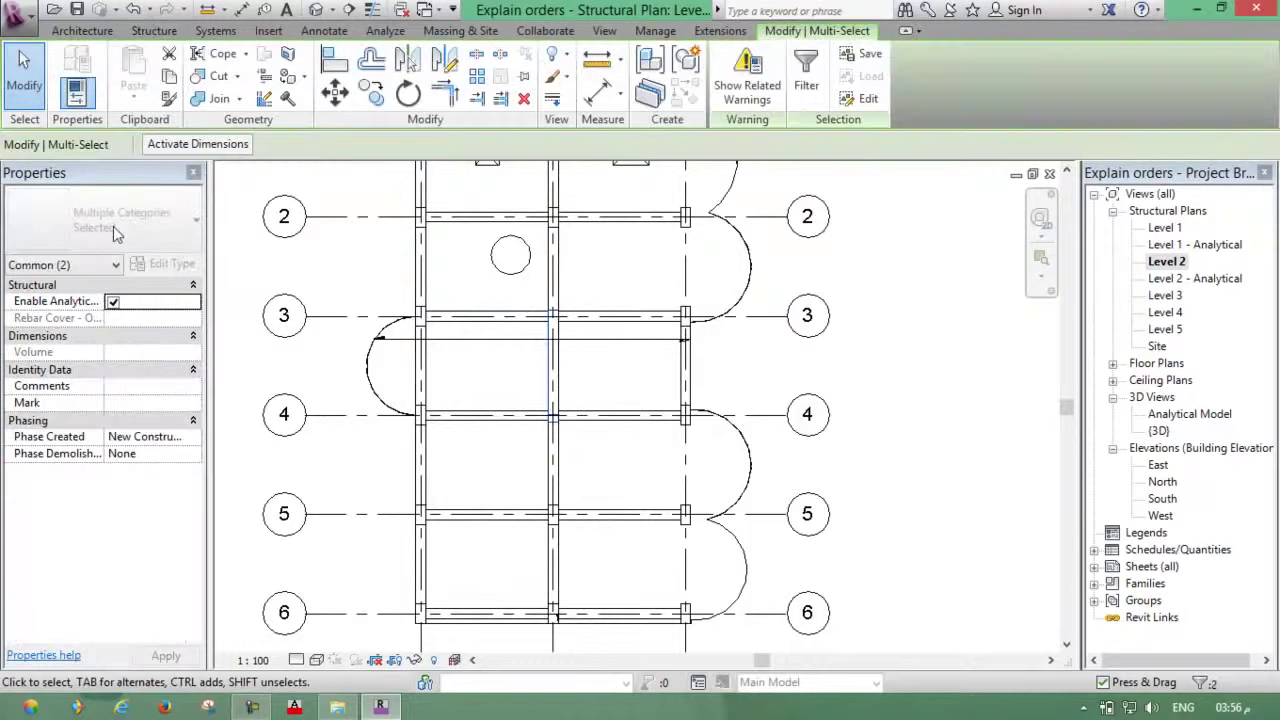
click(905, 330)
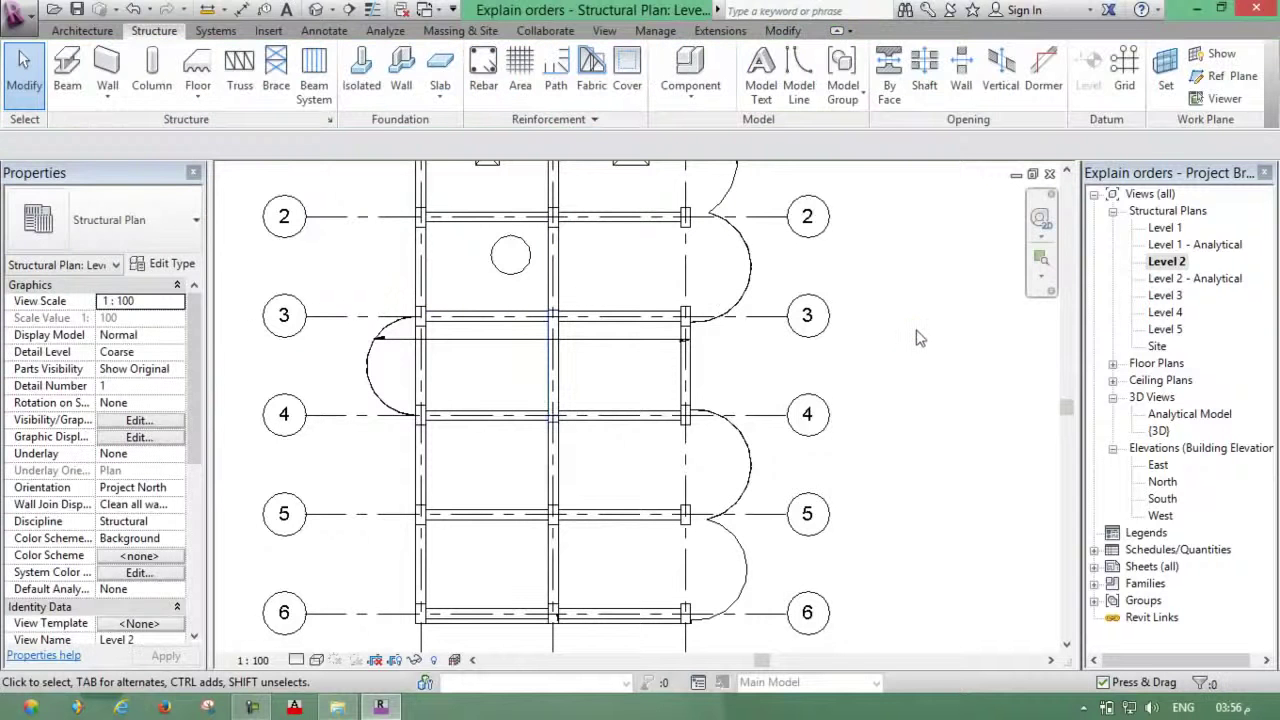
scroll(925, 332, down, 2)
scroll(940, 330, down, 1)
mouse_move(940, 330)
middle_down()
mouse_move(908, 351)
mouse_move(873, 349)
middle_up()
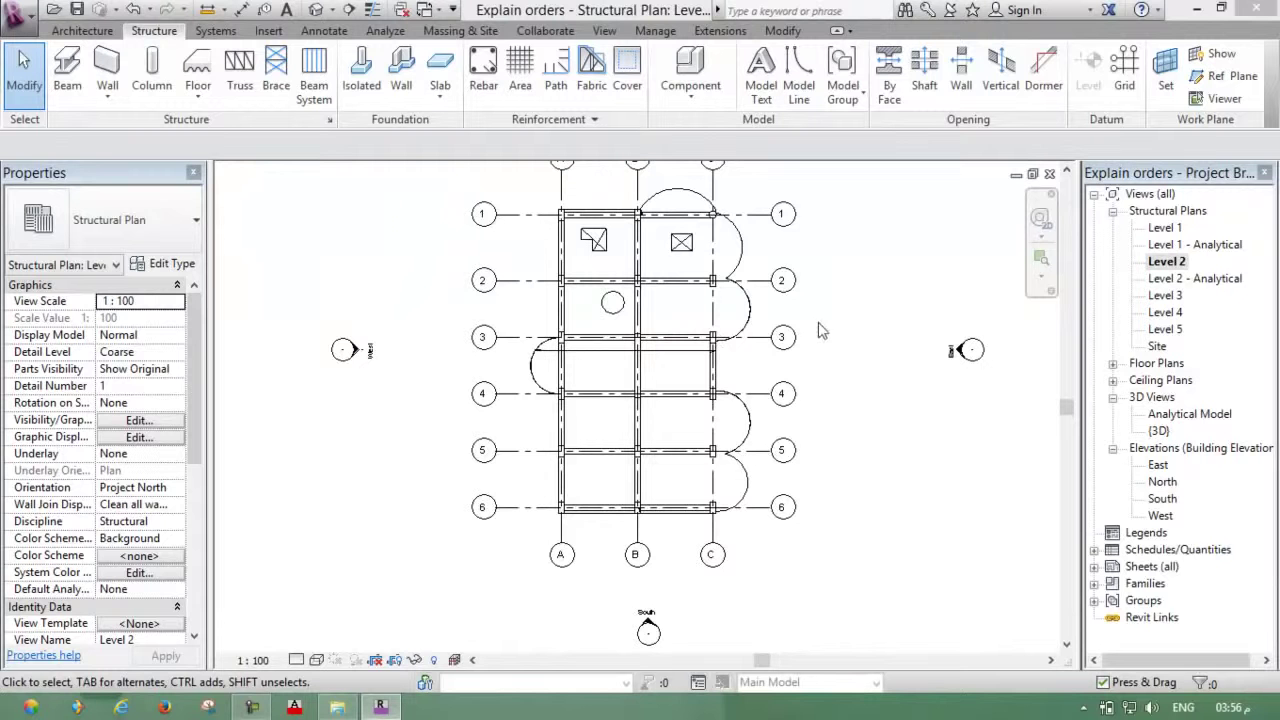
- Open the Level 1 structural plan and centre the grid with heads A, B, C visible
double_click(1166, 229)
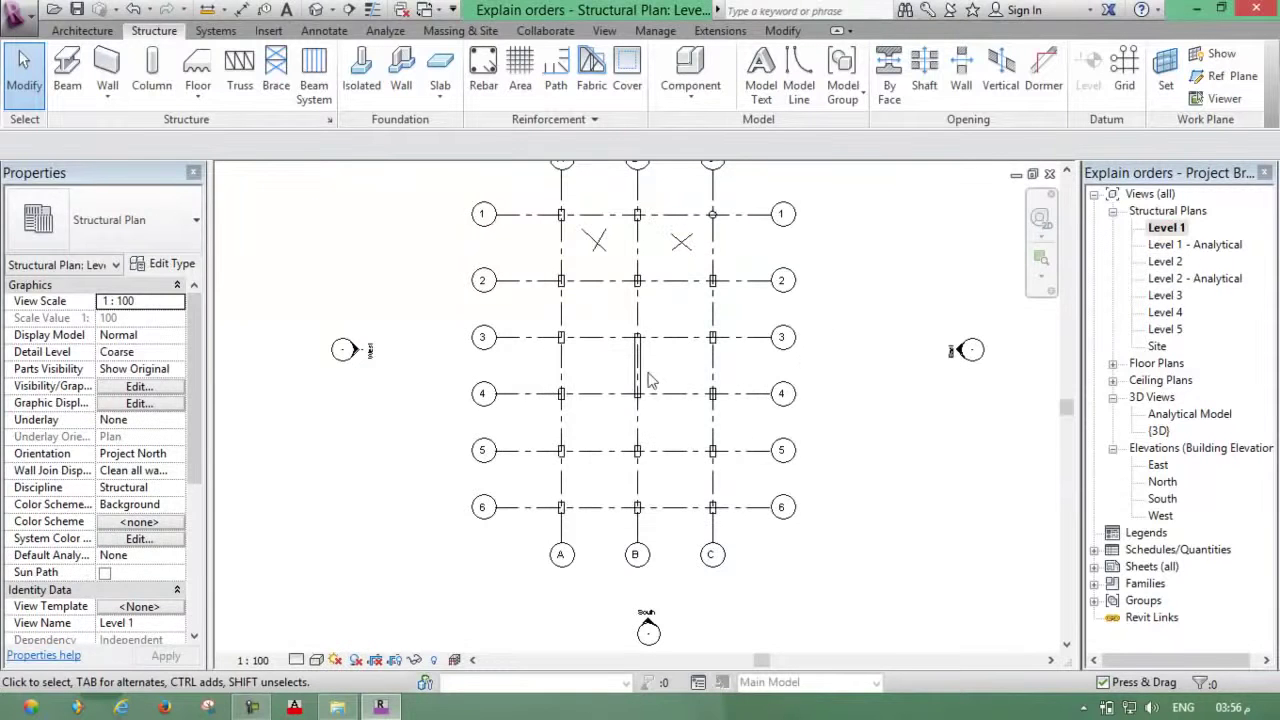
middle_drag(600, 303, 588, 333)
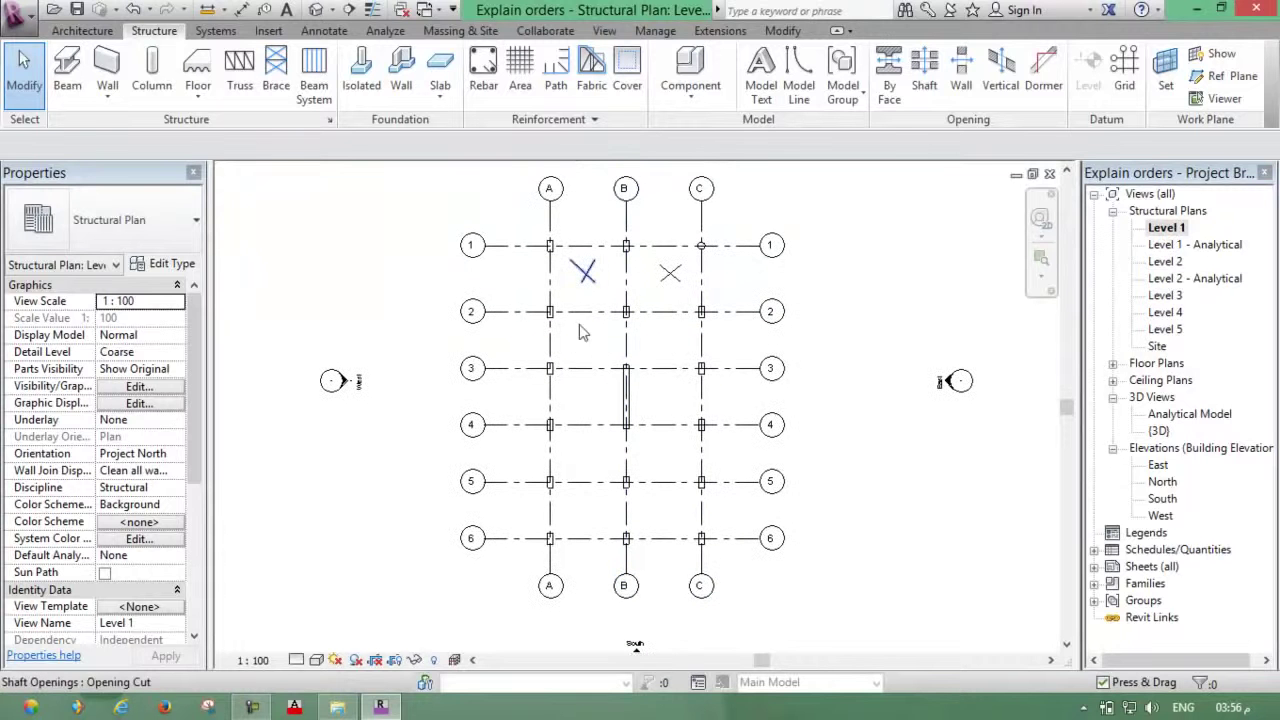
click(601, 333)
scroll(695, 270, up, 1)
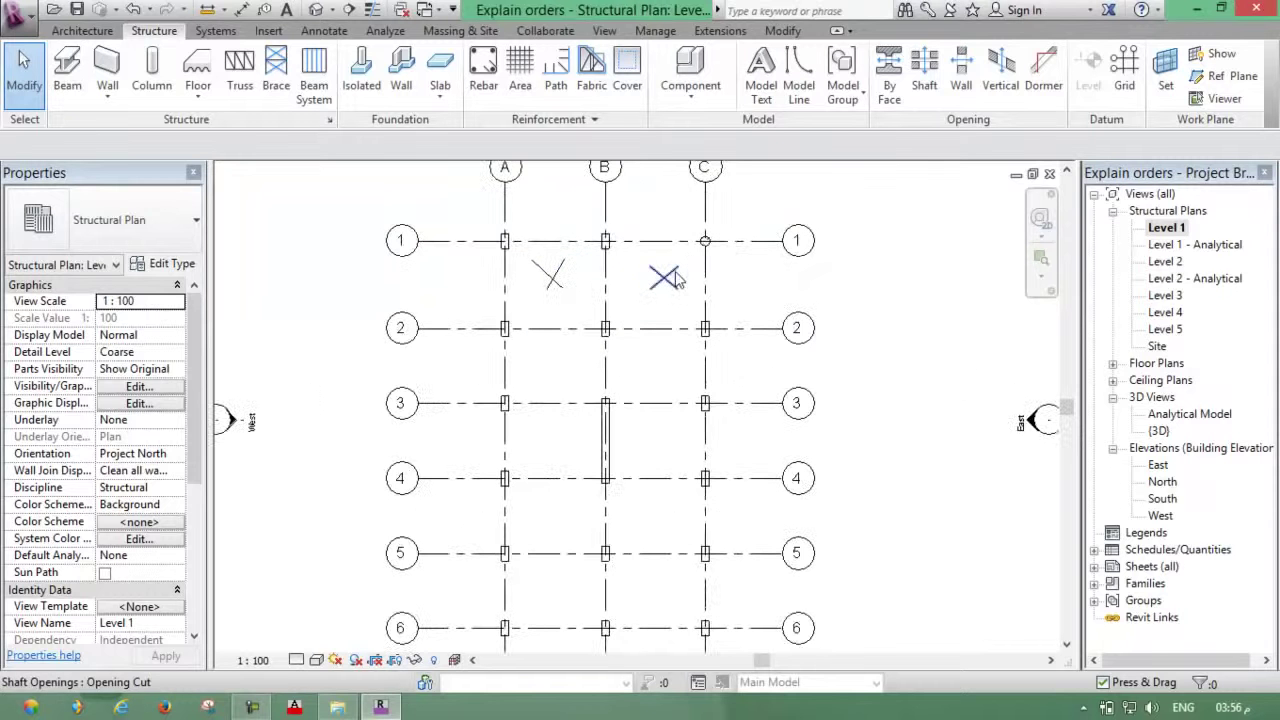
middle_drag(643, 204, 642, 222)
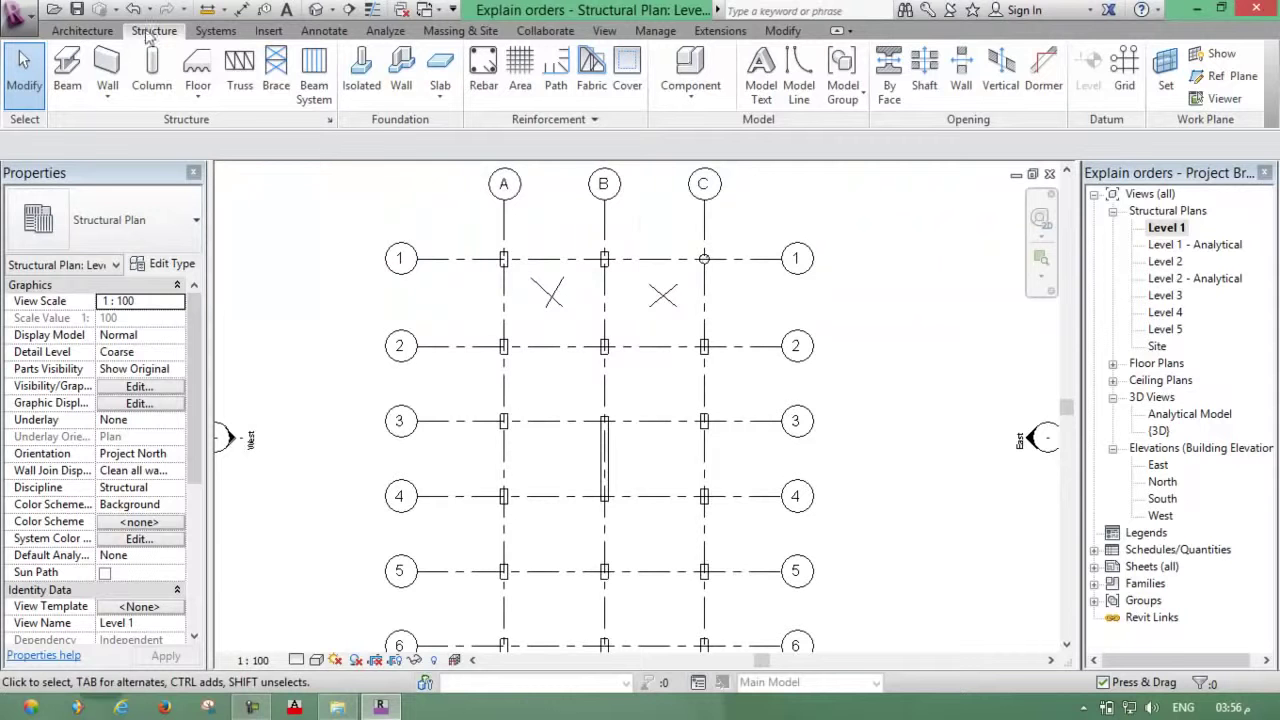
- Duplicate the 1800 x 1200 x 450mm footing as '1800 x 1200 x 450mm 2' with Thickness 500
click(370, 87)
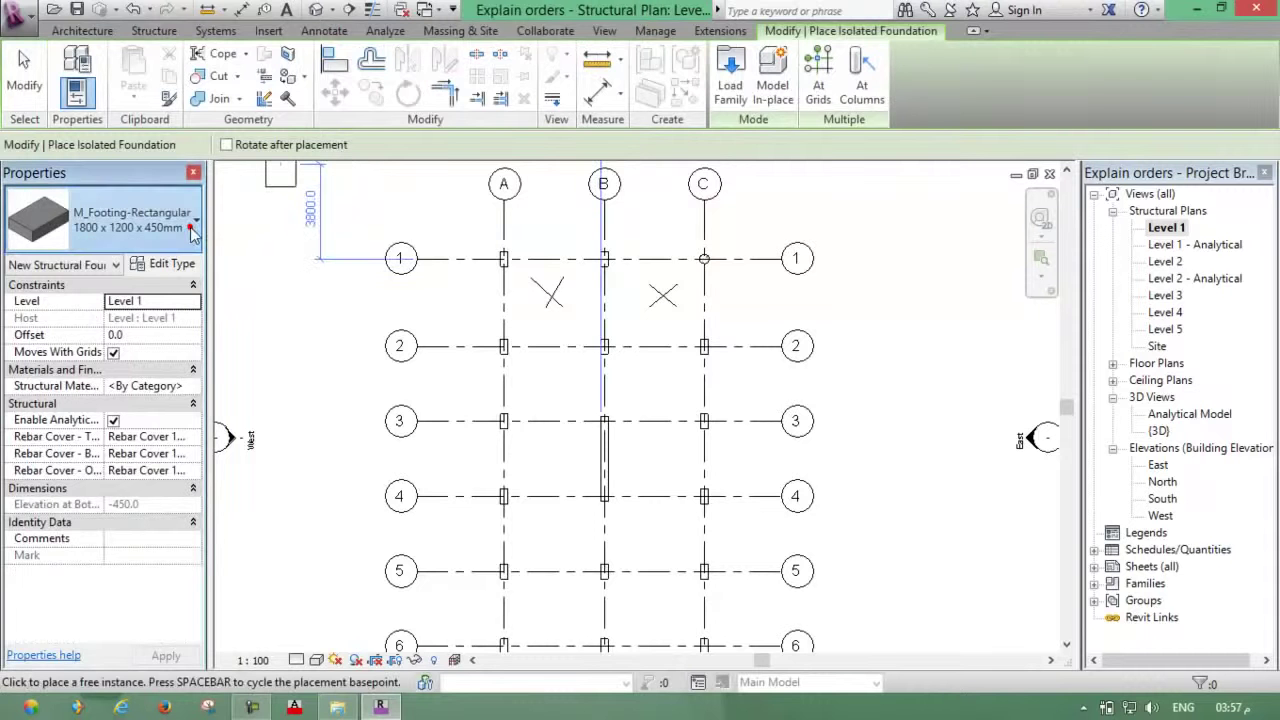
click(193, 232)
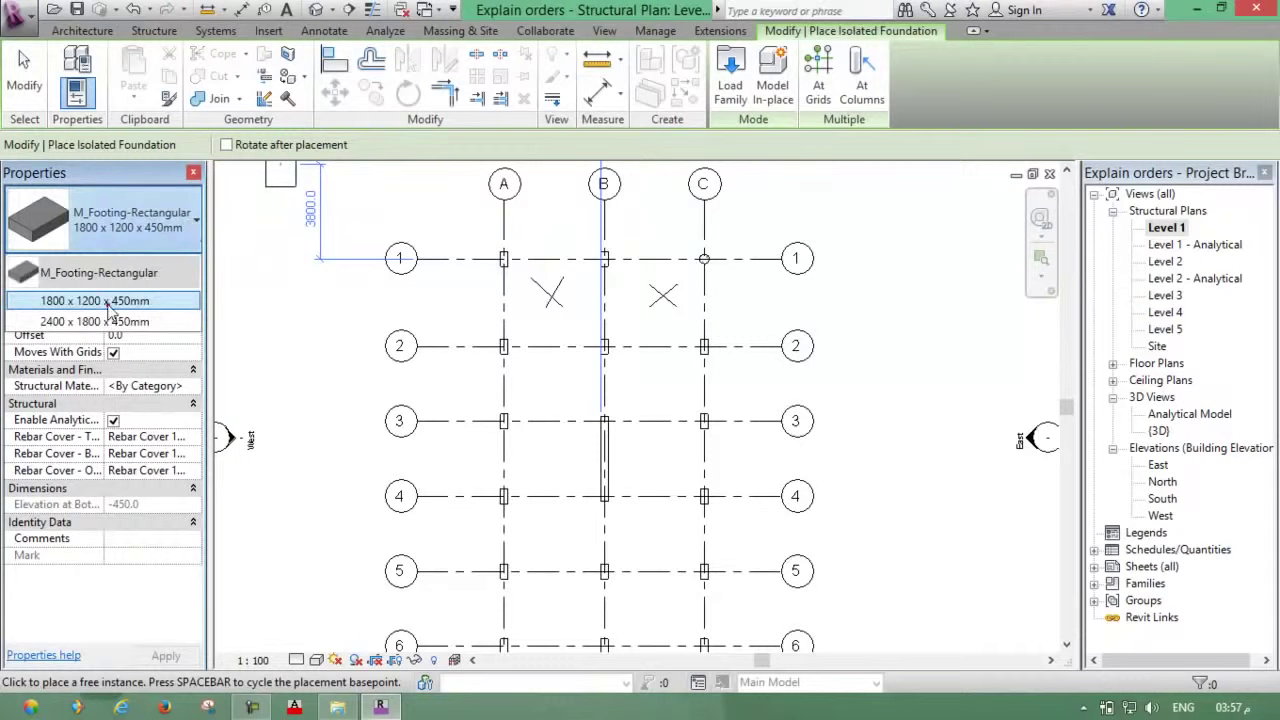
click(110, 302)
click(170, 266)
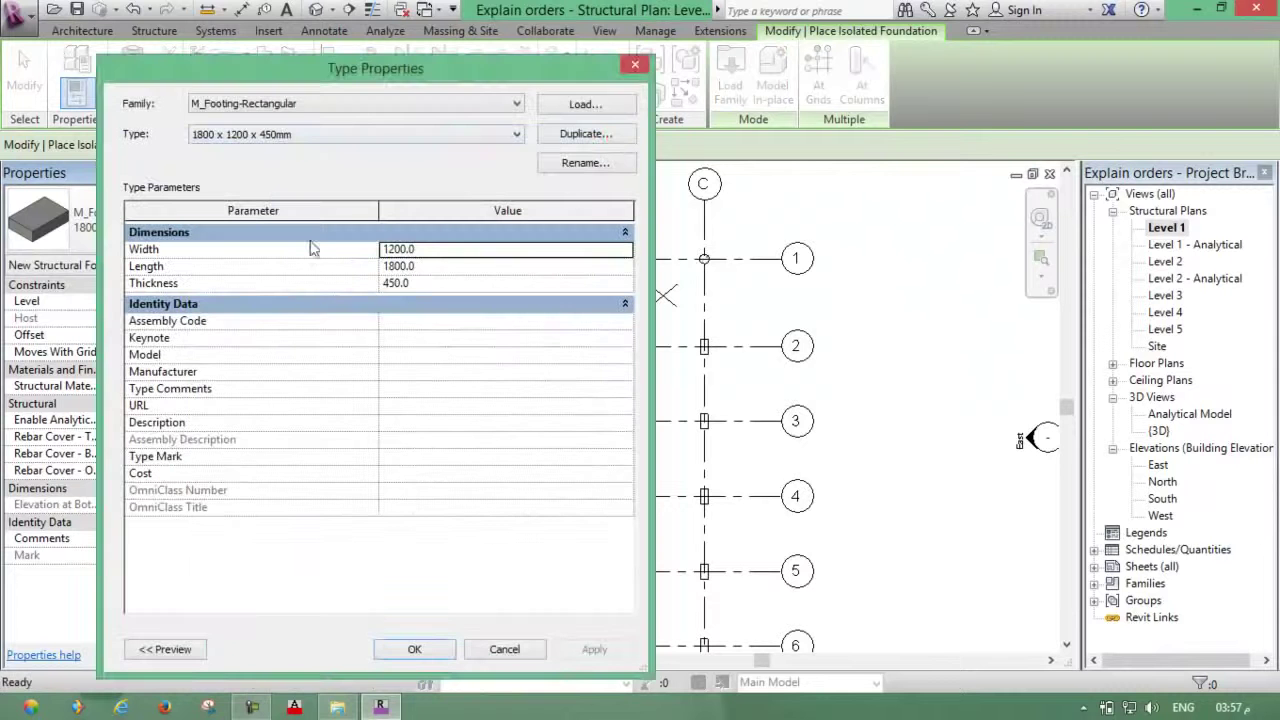
click(612, 138)
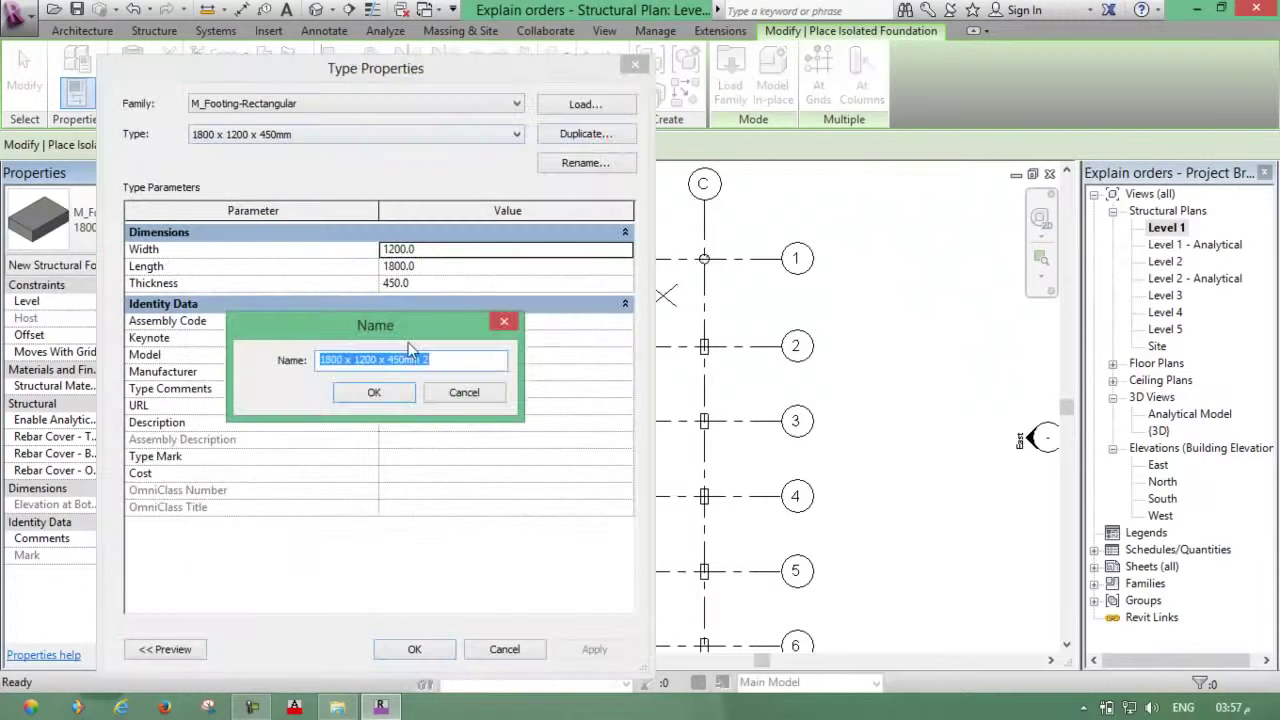
click(400, 391)
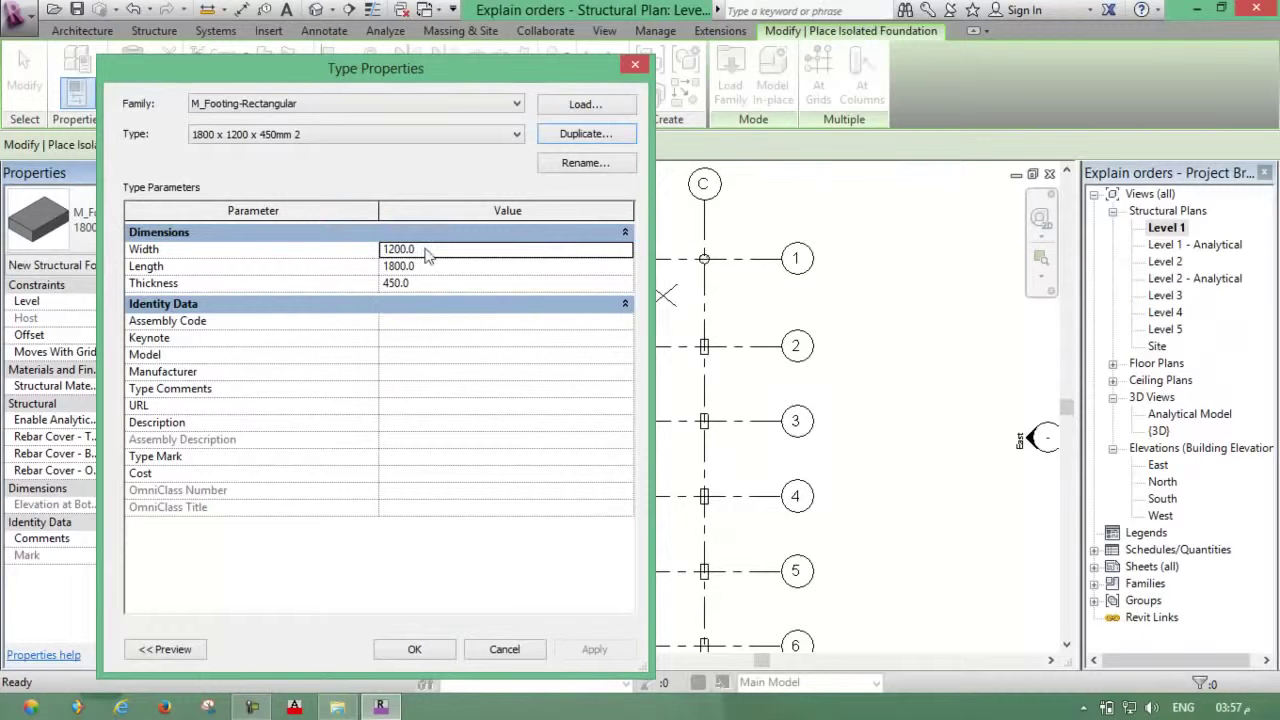
drag(425, 249, 393, 250)
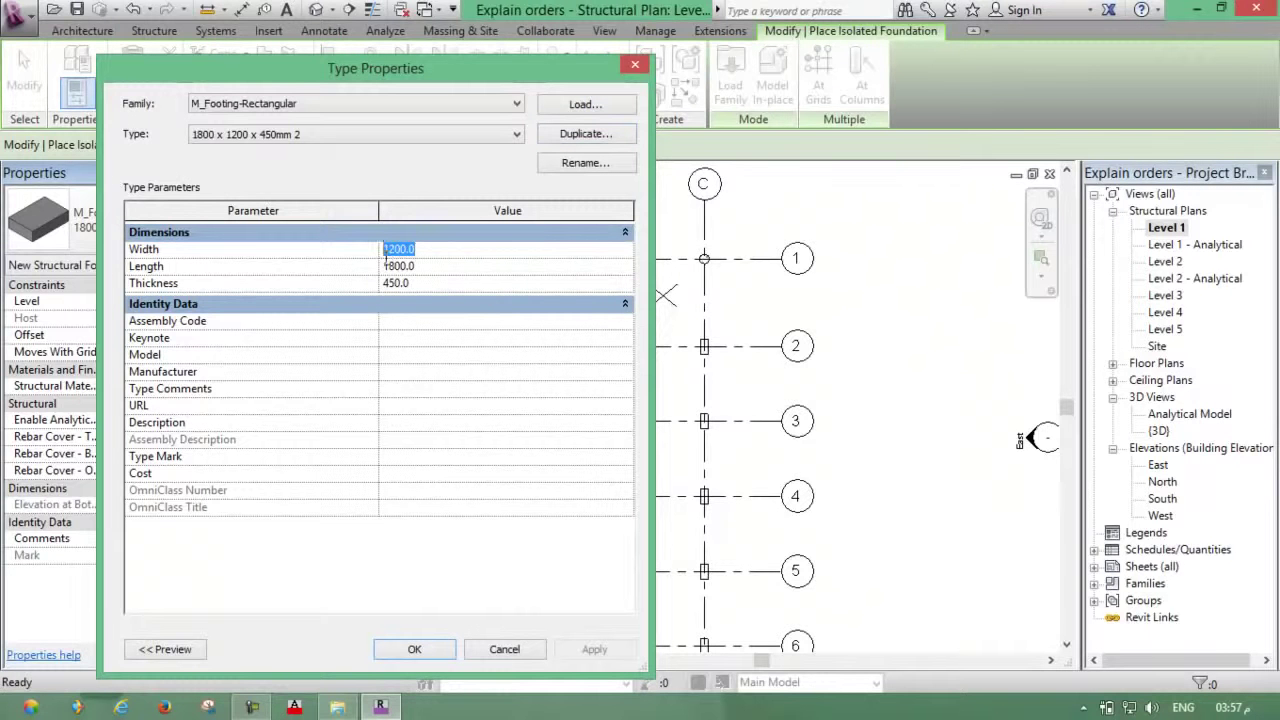
click(425, 283)
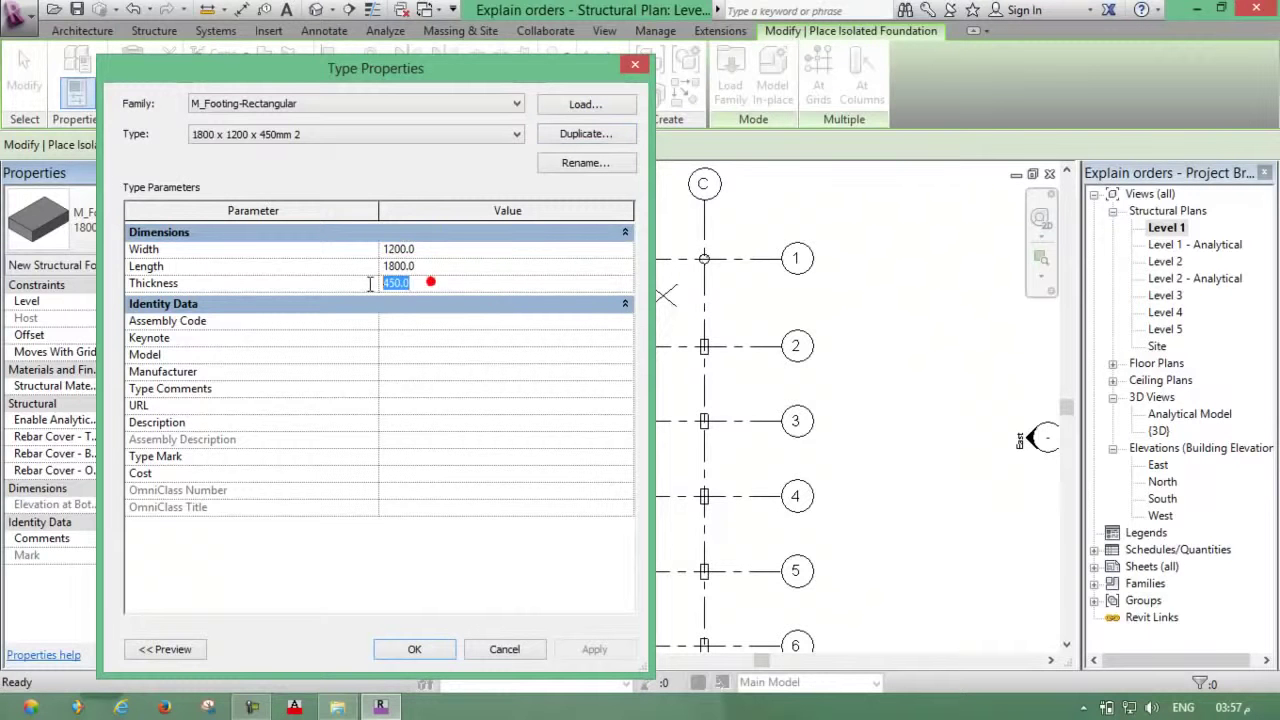
text(5)
click(459, 265)
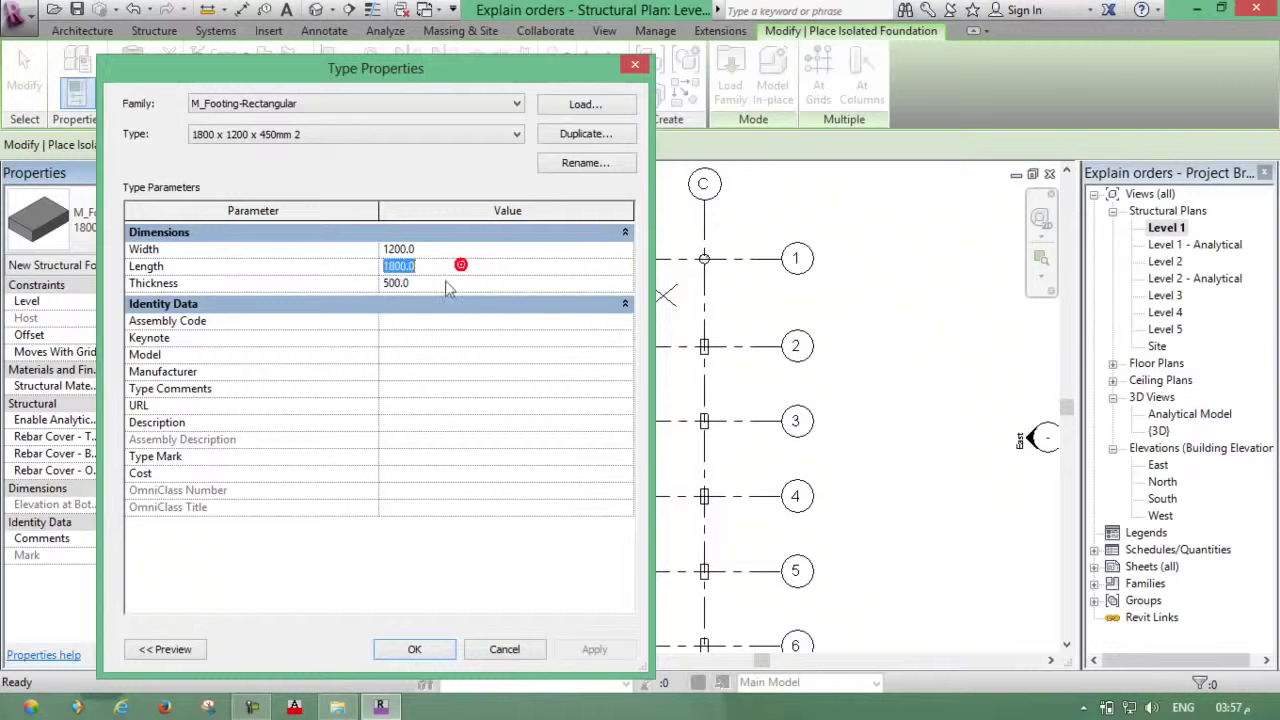
- Apply the new type and place trial footings at A-1, B-1, B-2 and A-2
click(414, 651)
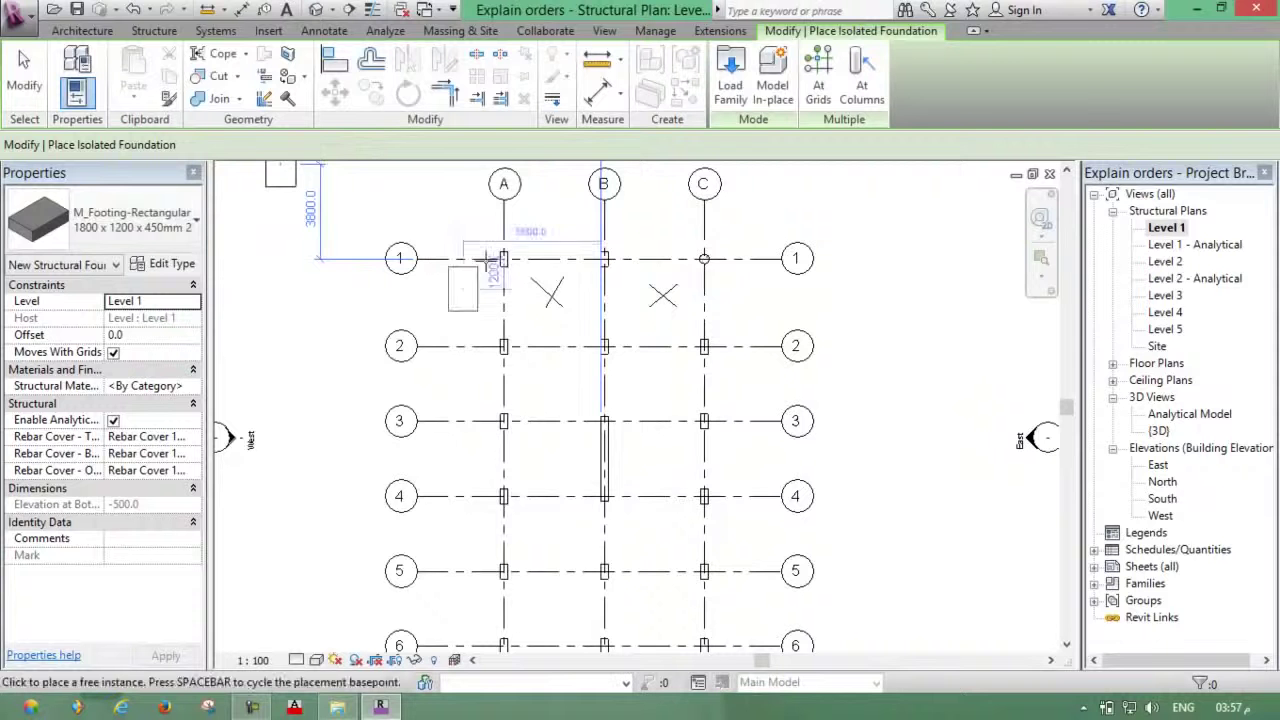
scroll(502, 260, up, 5)
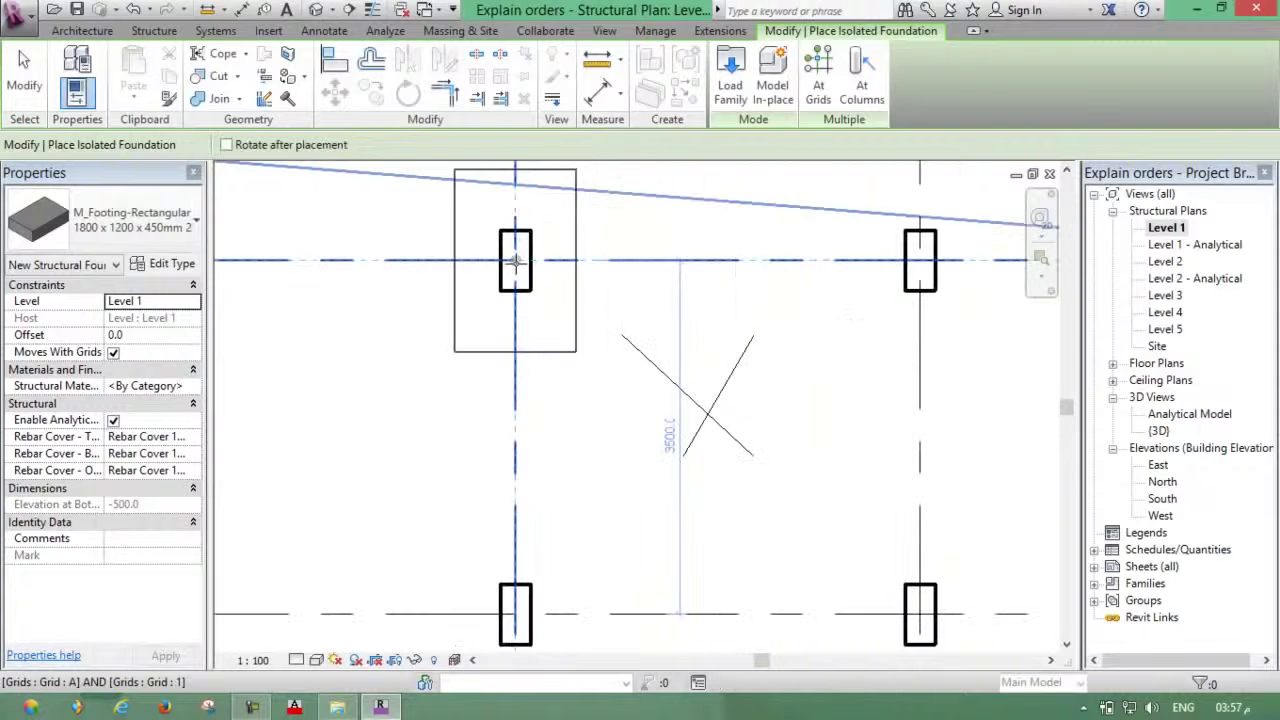
click(483, 293)
scroll(480, 370, down, 2)
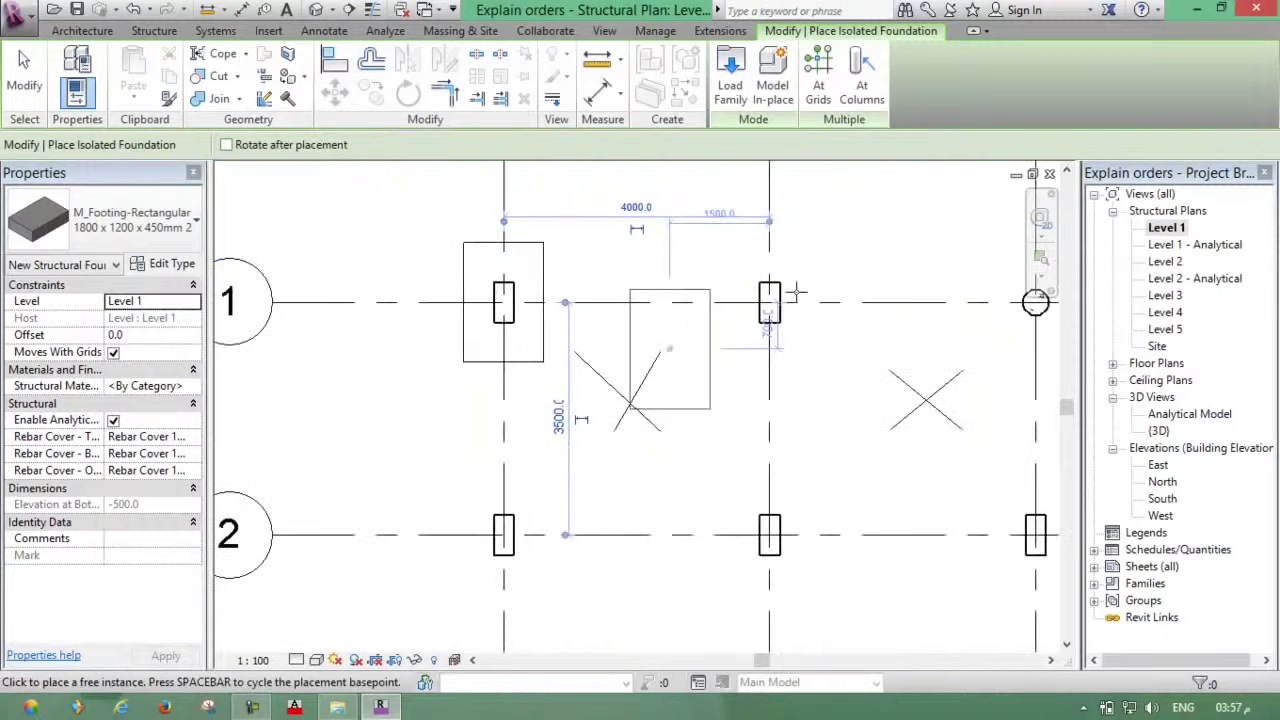
click(769, 300)
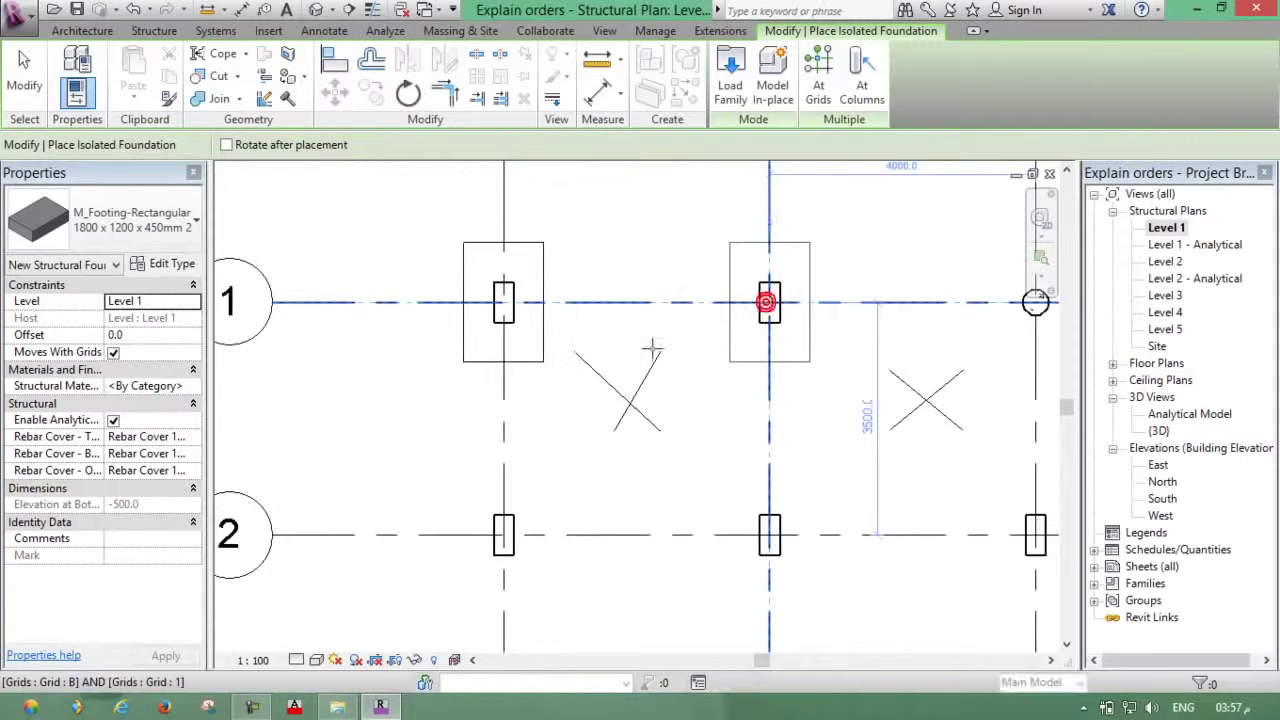
click(769, 535)
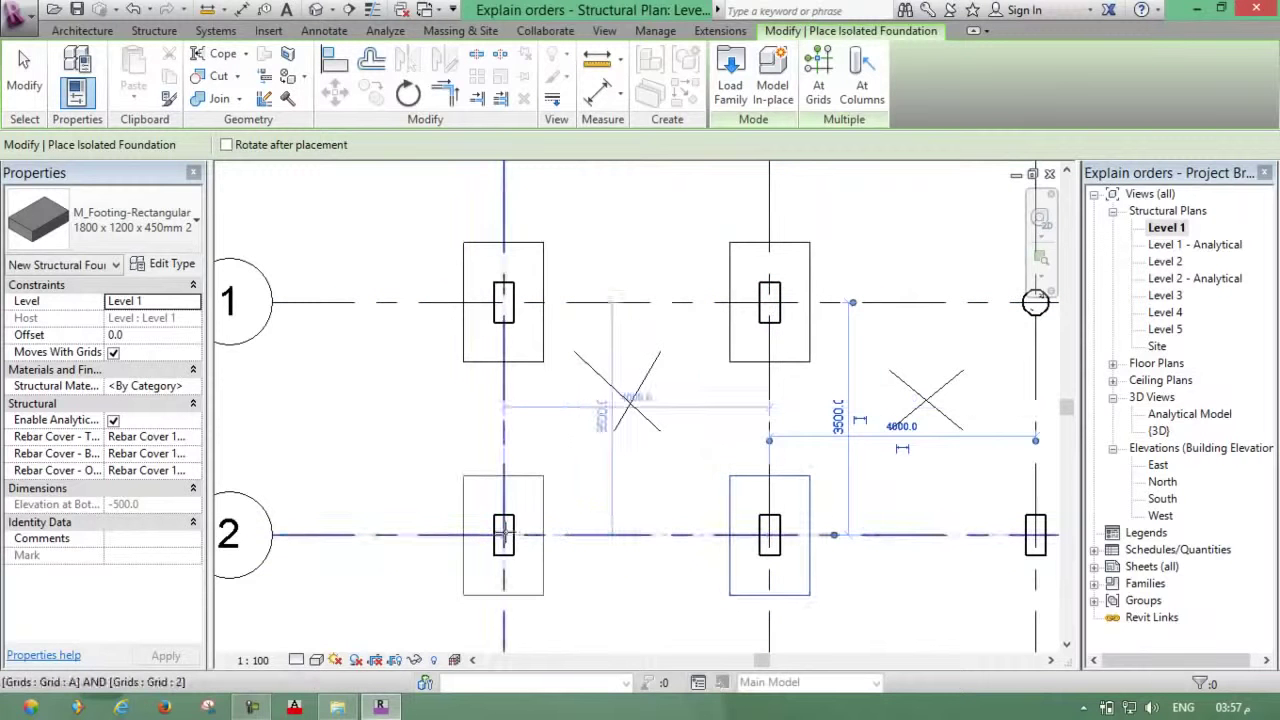
click(503, 535)
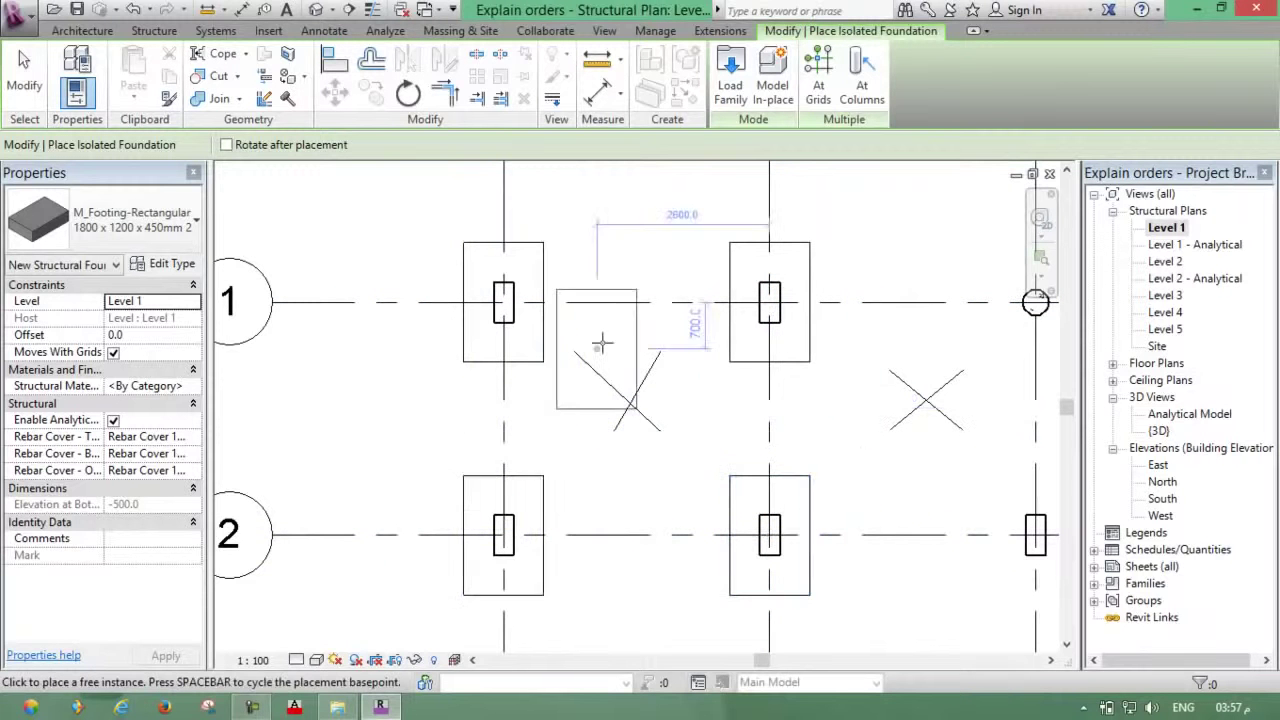
key(Escape)
scroll(608, 307, down, 2)
key(Escape)
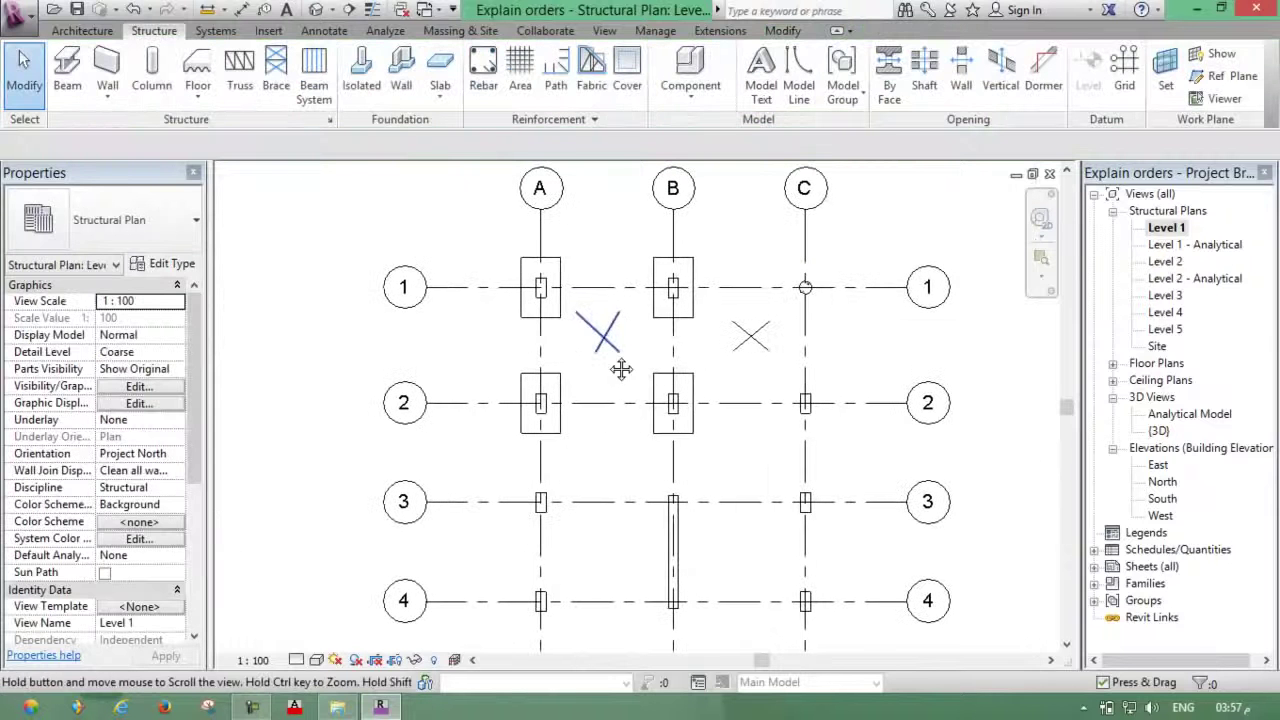
- Select the four trial footings at B-1, B-2, A-2 and A-1 and delete them
middle_drag(665, 315, 640, 320)
click(640, 325)
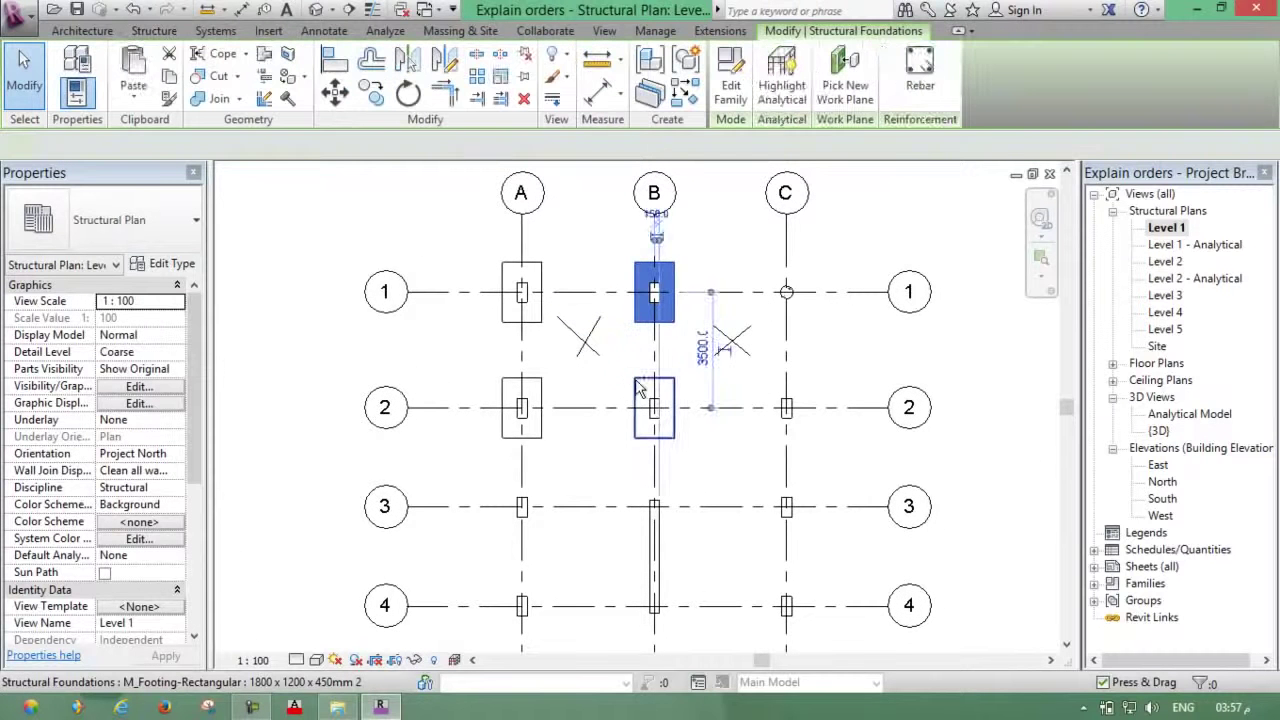
ctrl+click(648, 405)
ctrl+click(540, 390)
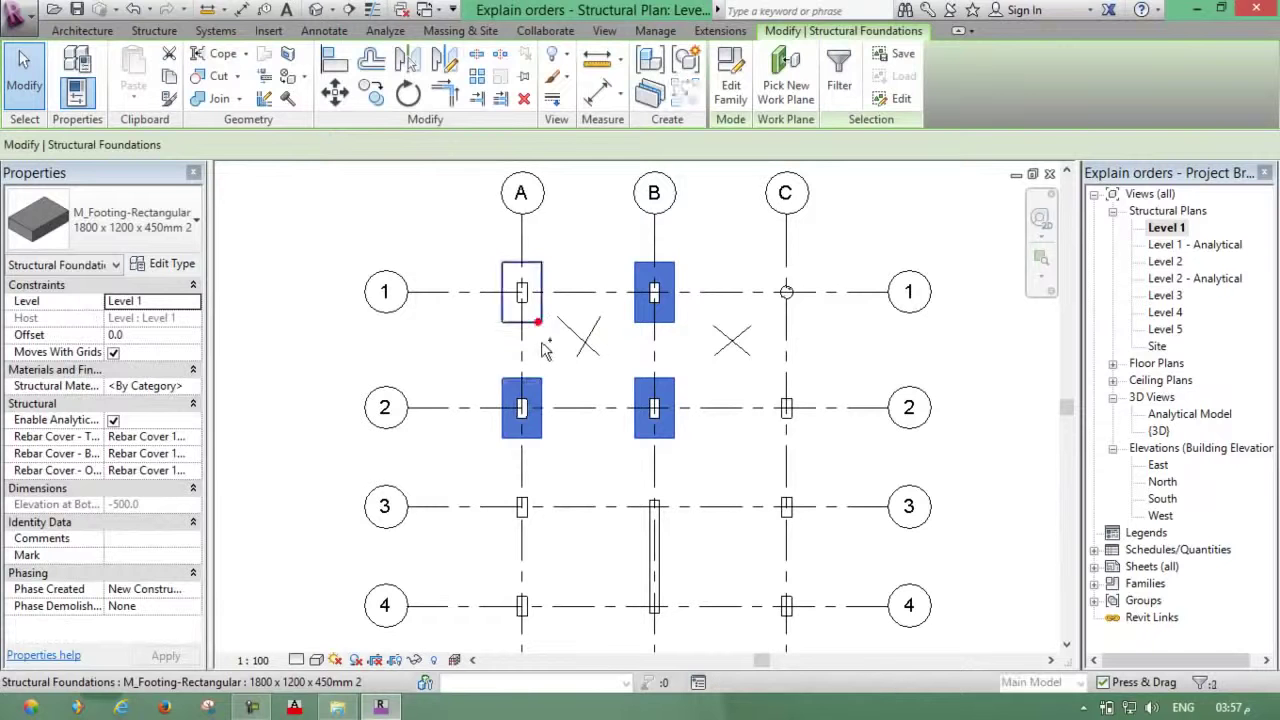
ctrl+click(540, 316)
key(Delete)
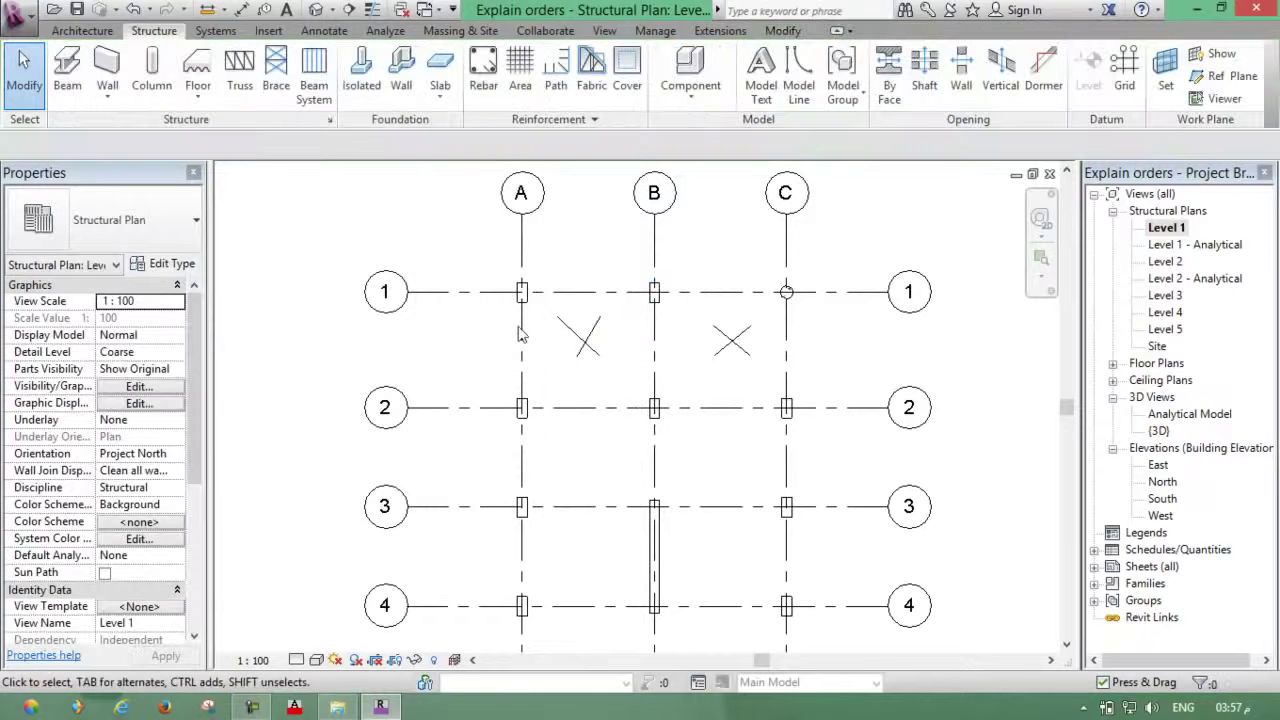
- Restart isolated footings with the duplicated type in At Grids mode; finishing adds no footings
click(361, 85)
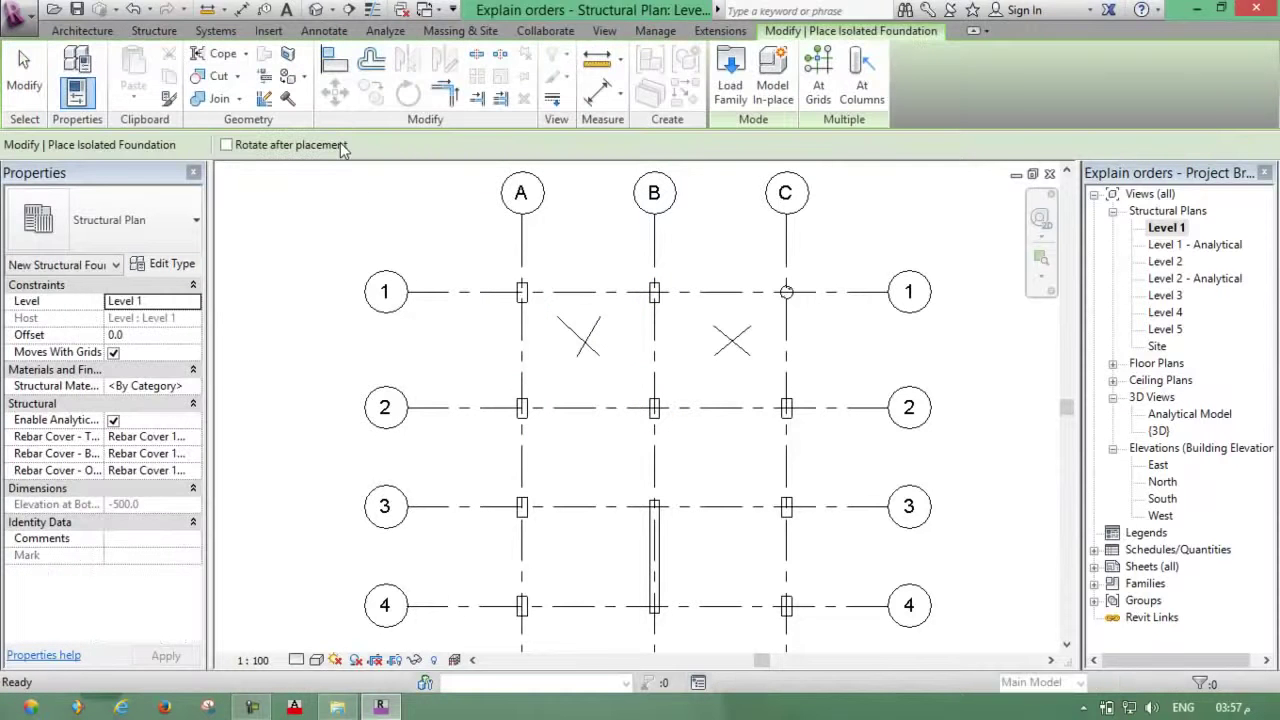
click(86, 218)
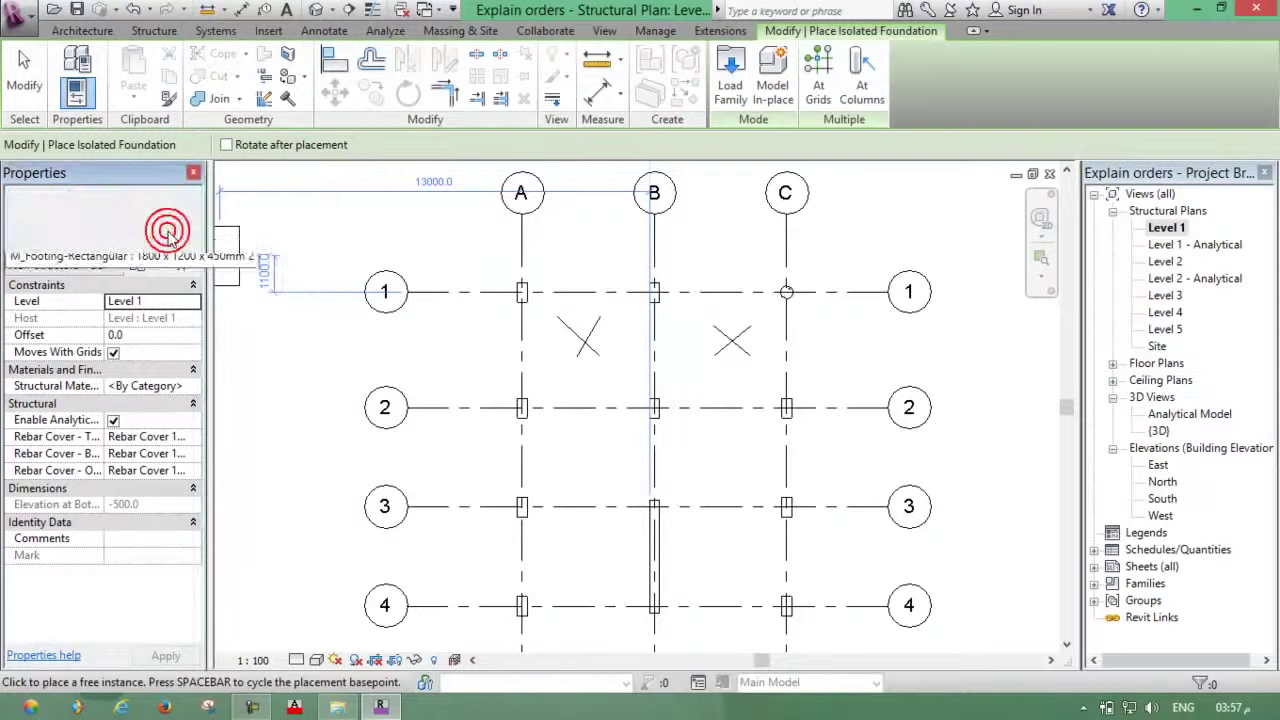
click(100, 250)
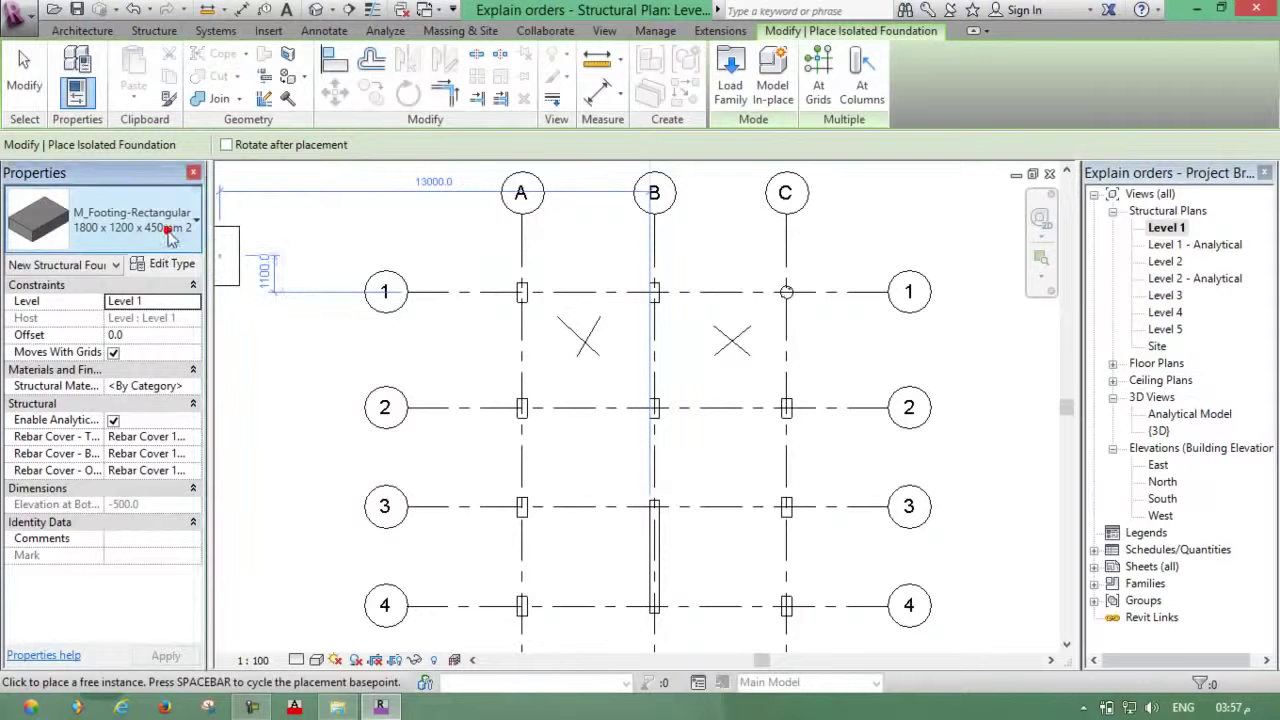
click(818, 85)
scroll(477, 256, down, 3)
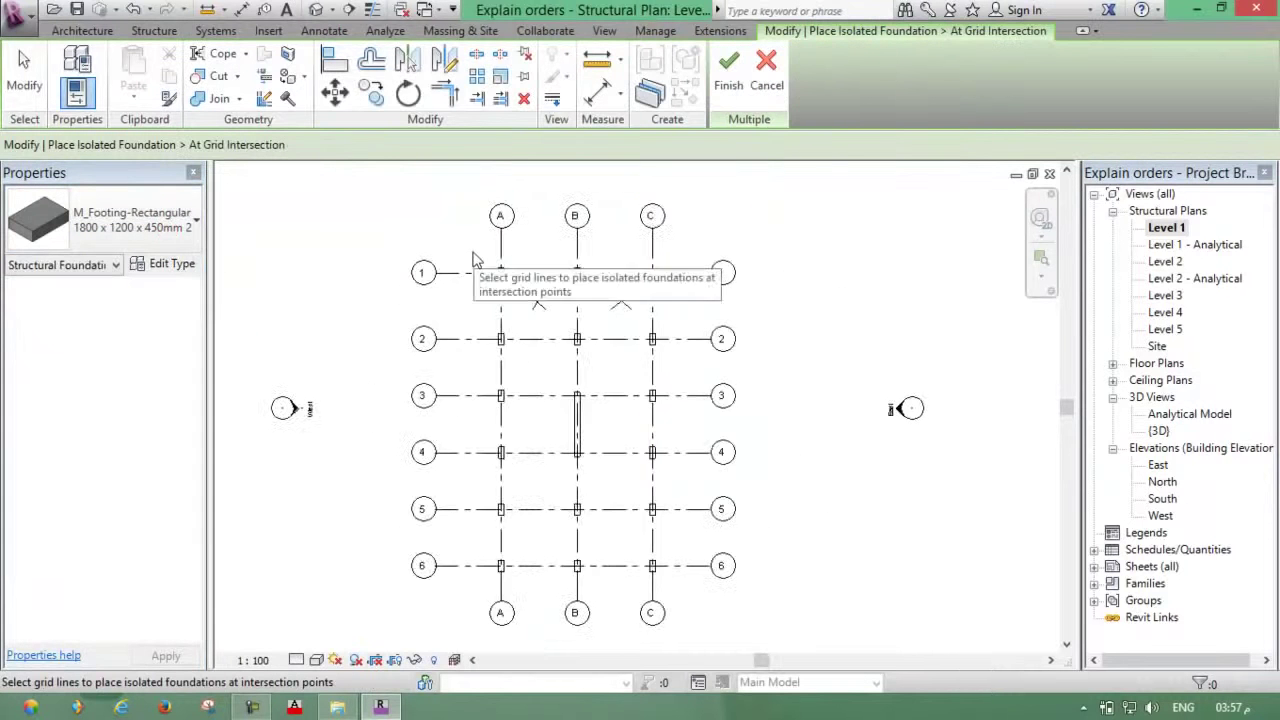
drag(682, 253, 471, 586)
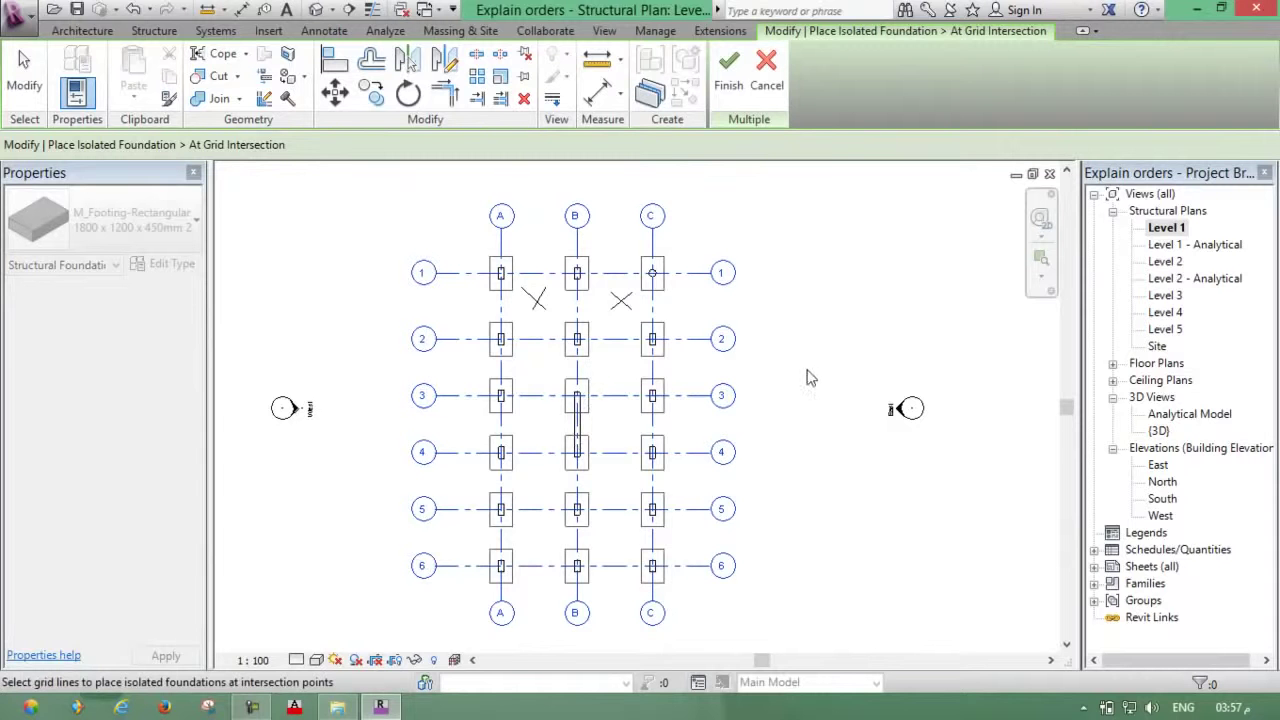
click(826, 332)
click(725, 70)
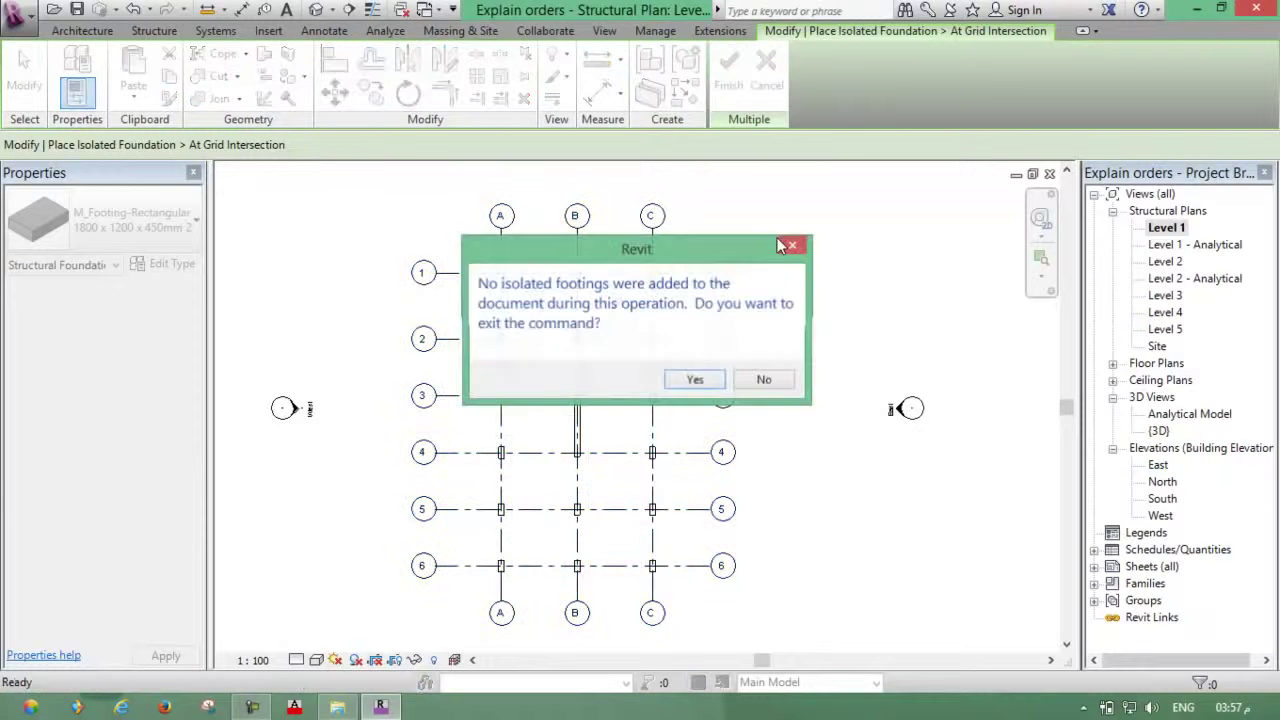
click(776, 377)
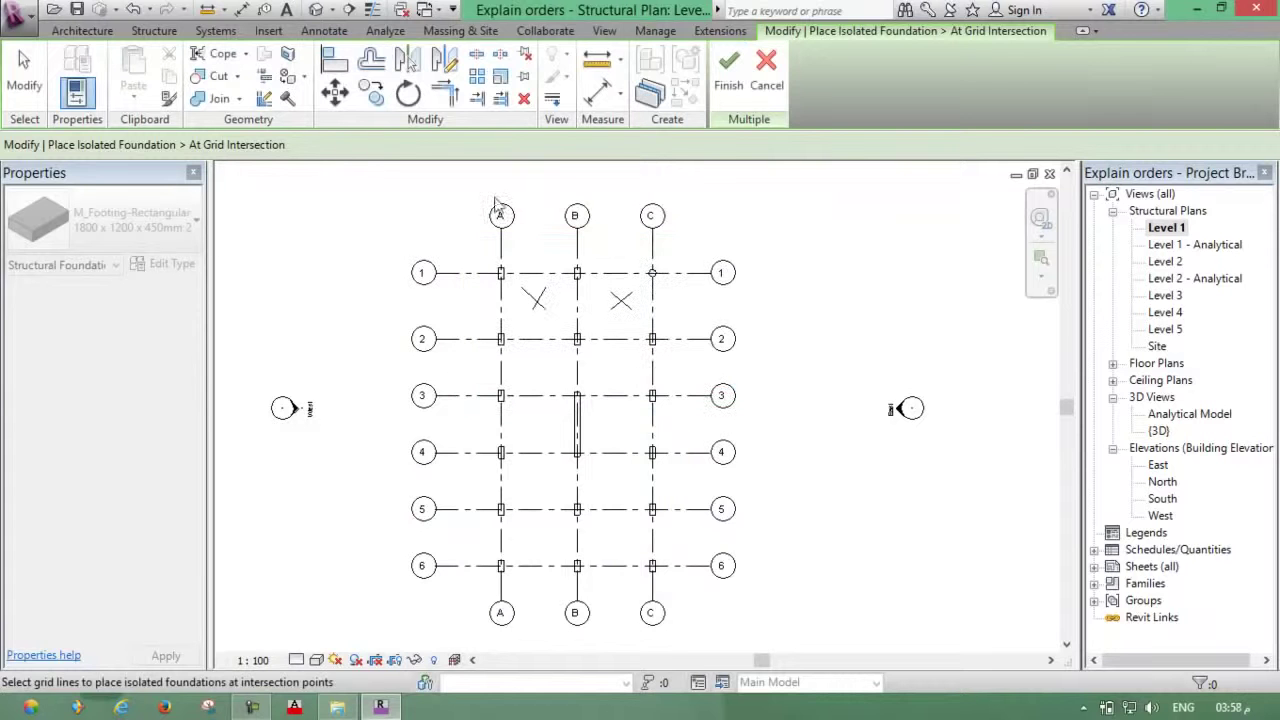
- Retry At Grids placement by crossing-selecting the grids, finishing, and exiting the command
click(766, 80)
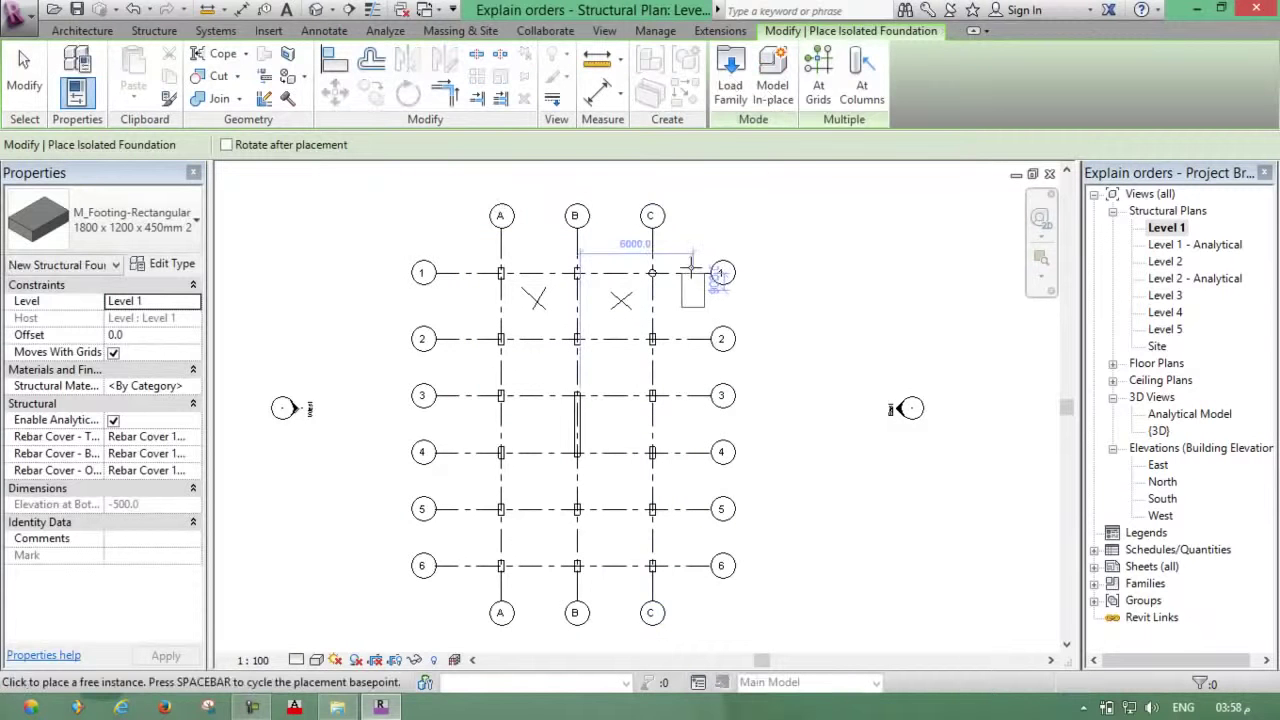
click(817, 75)
drag(685, 245, 486, 572)
click(728, 68)
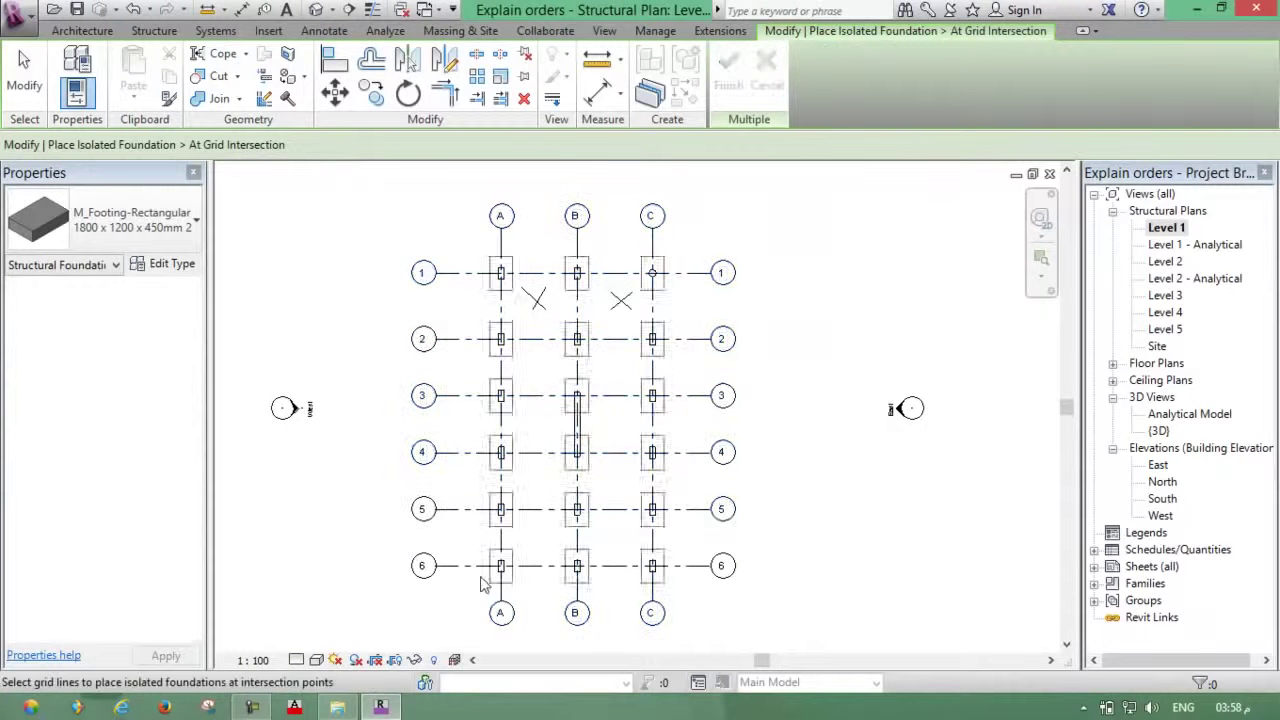
click(728, 68)
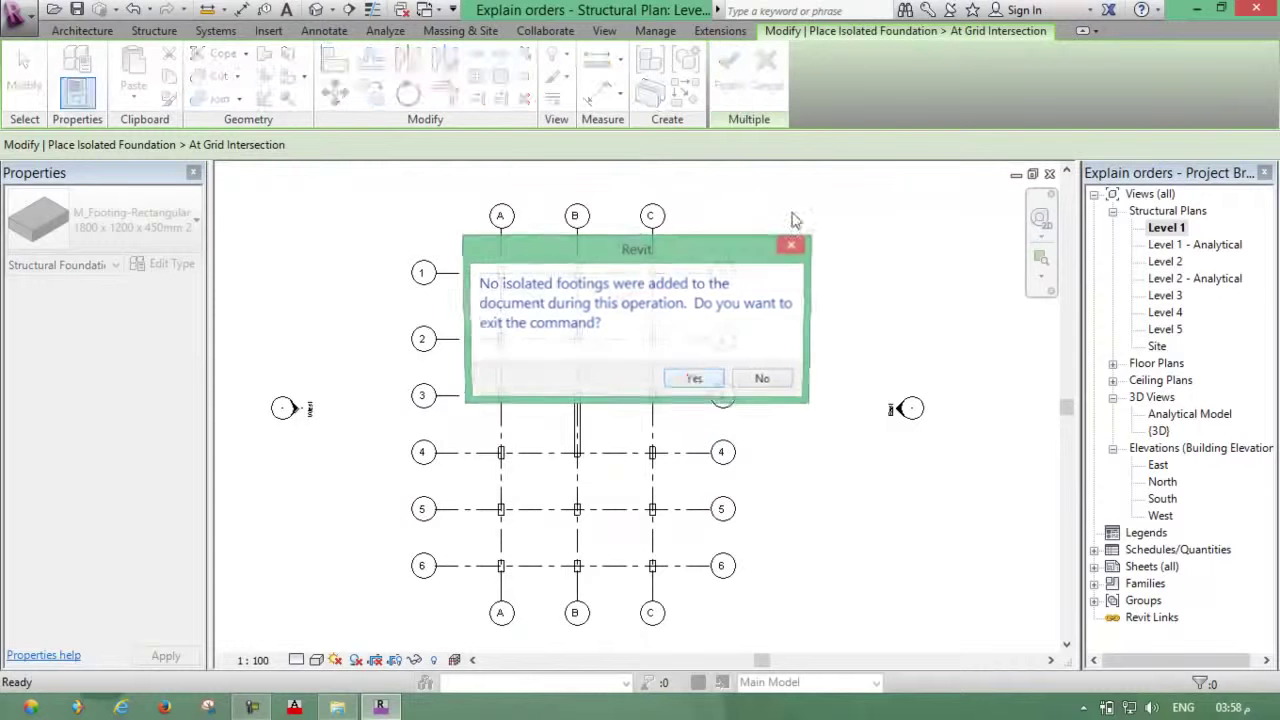
click(697, 388)
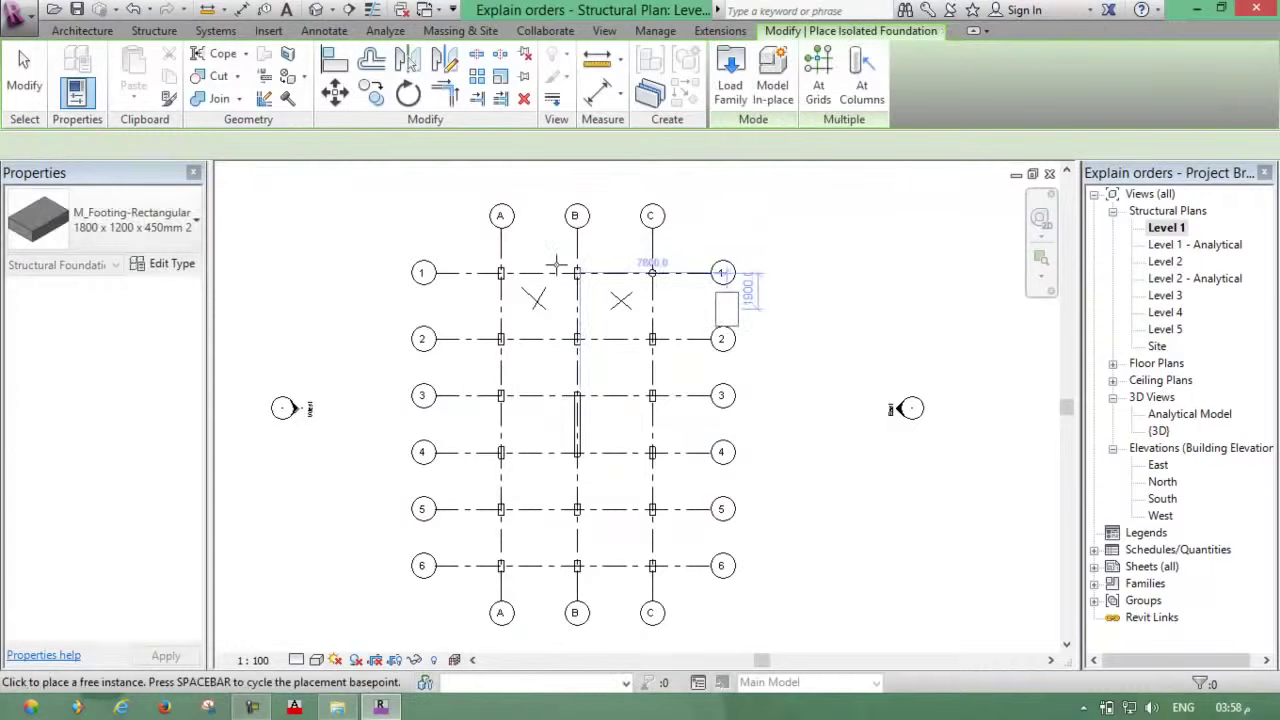
- Place footings at all 18 intersections of grids A–C and 1–6 using At Grids
scroll(576, 272, up, 3)
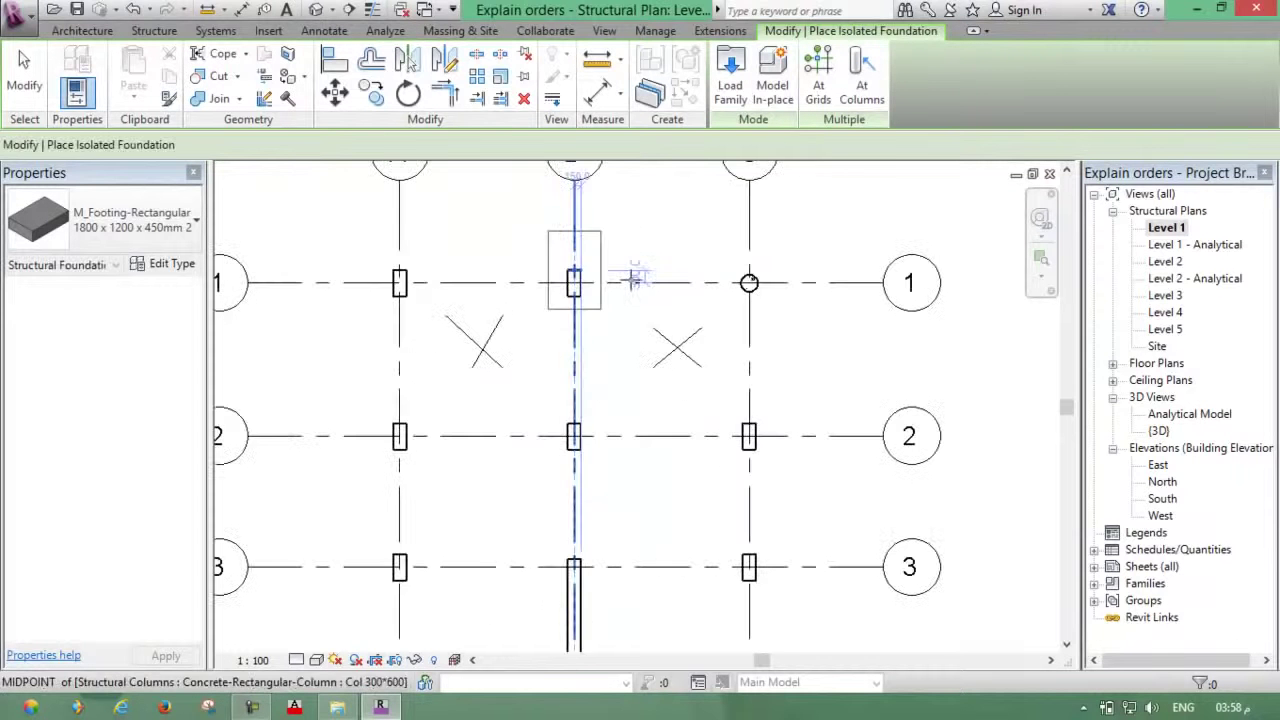
scroll(640, 282, down, 2)
scroll(700, 260, down, 2)
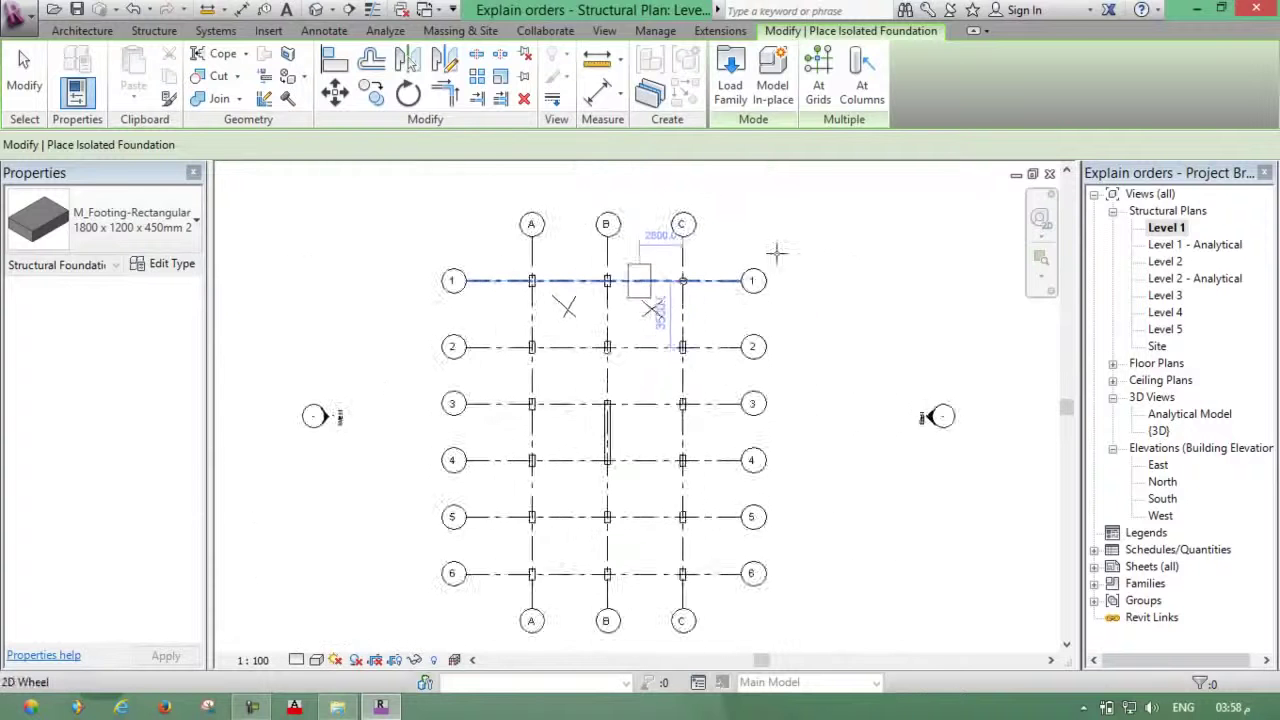
scroll(770, 220, down, 1)
click(818, 90)
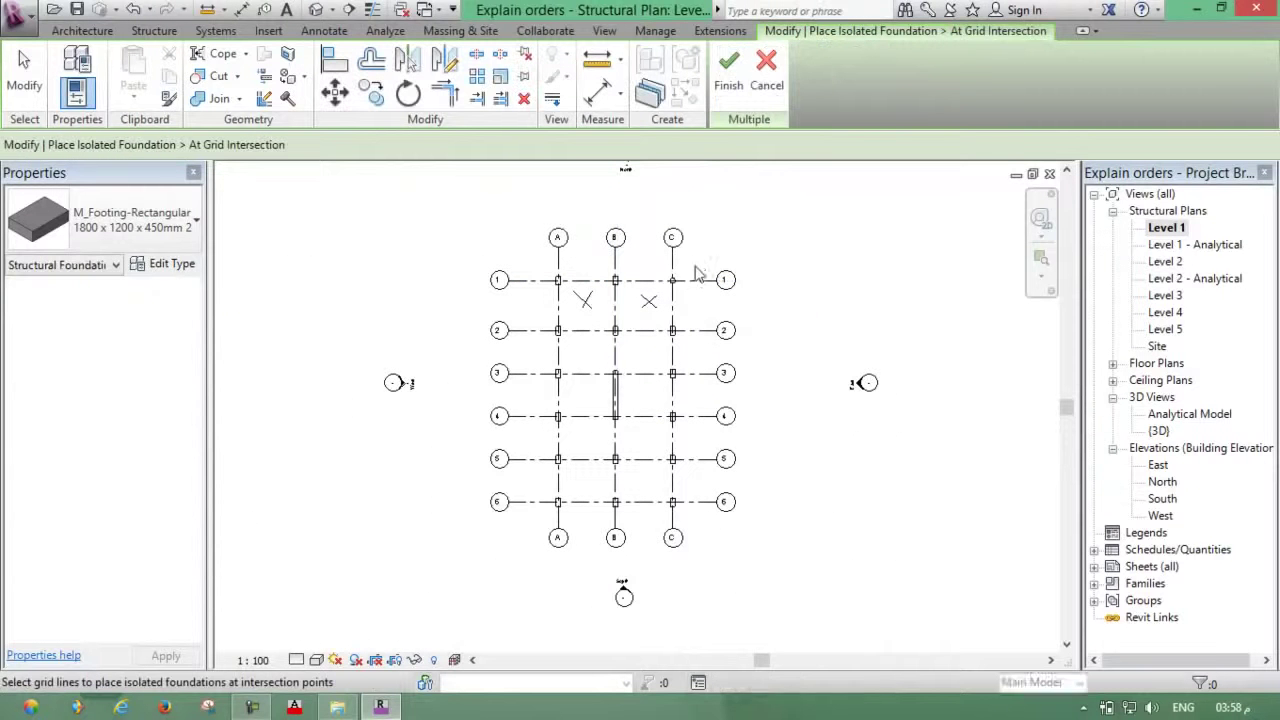
drag(694, 271, 580, 455)
drag(549, 511, 548, 513)
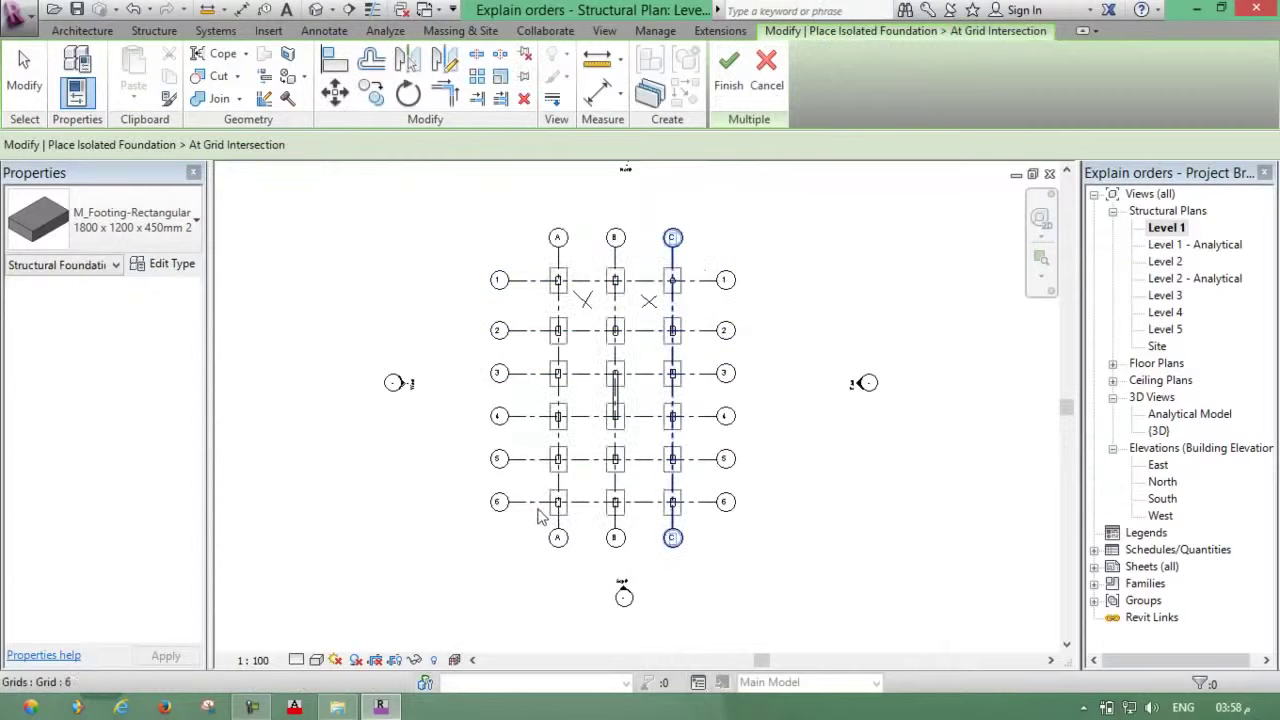
click(728, 70)
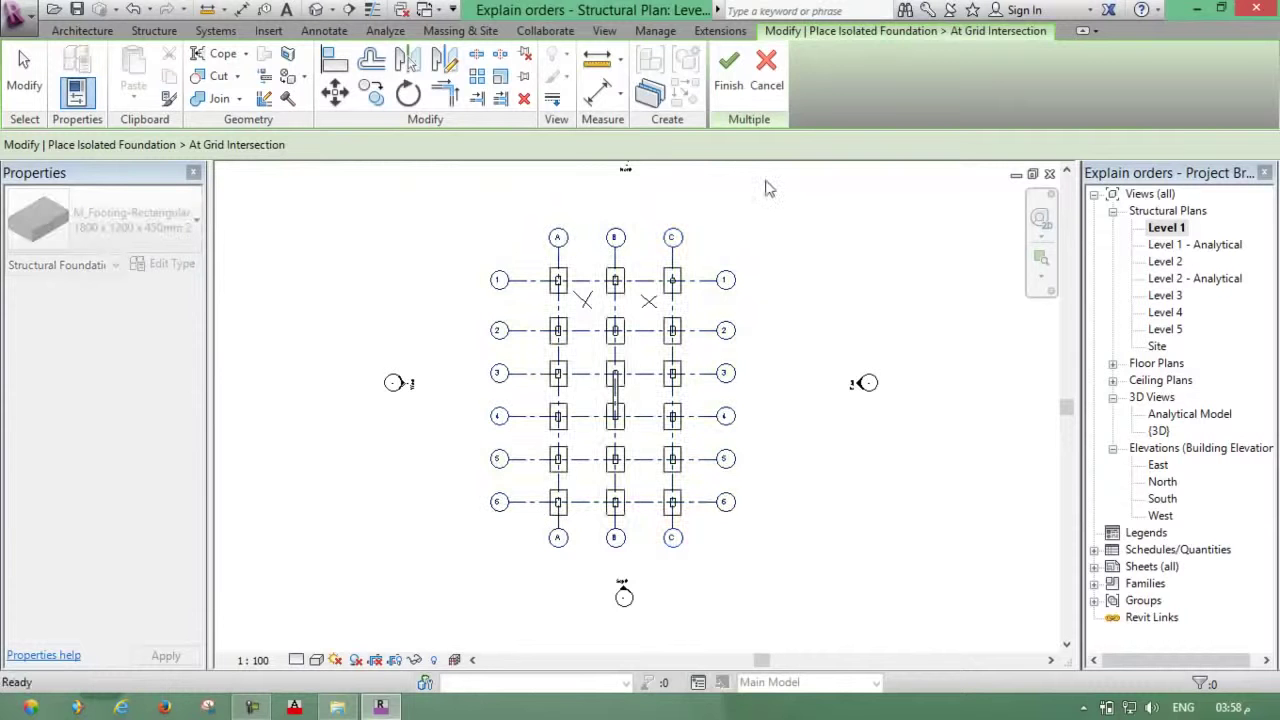
- Delete the footings at B/4 and B/3 beneath the grid B wall
key(Escape)
key(Escape)
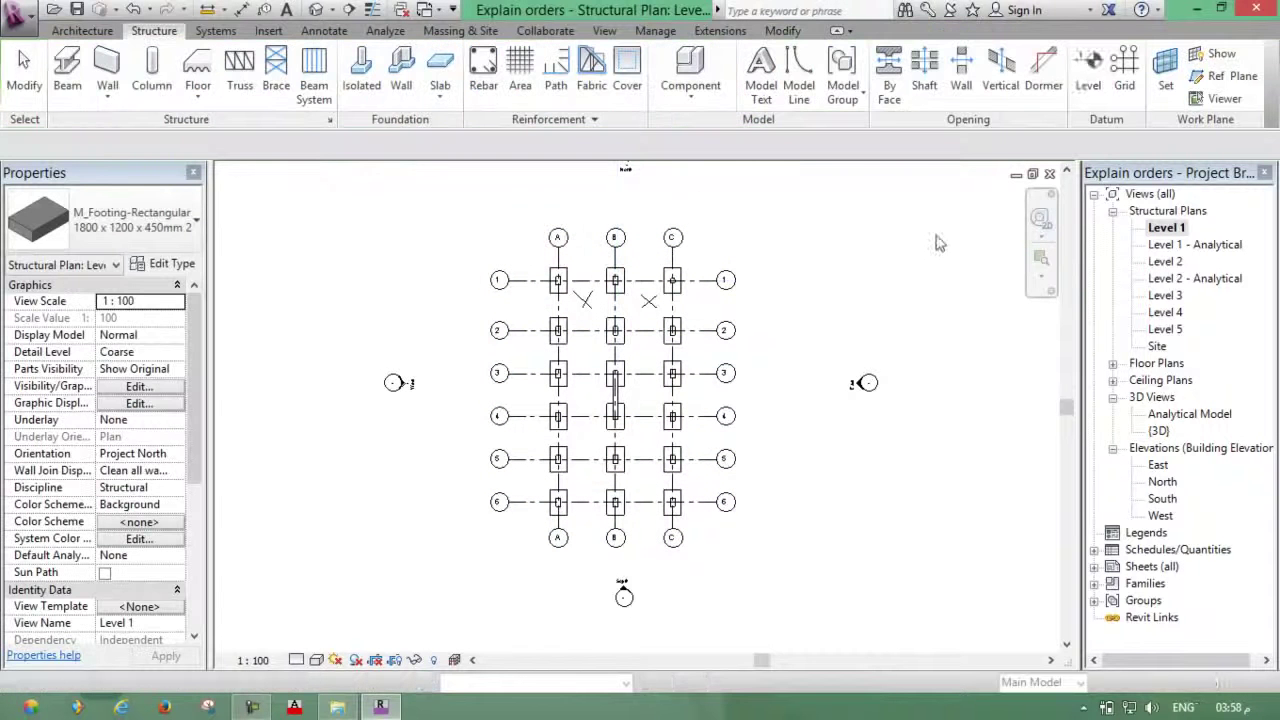
scroll(631, 342, up, 3)
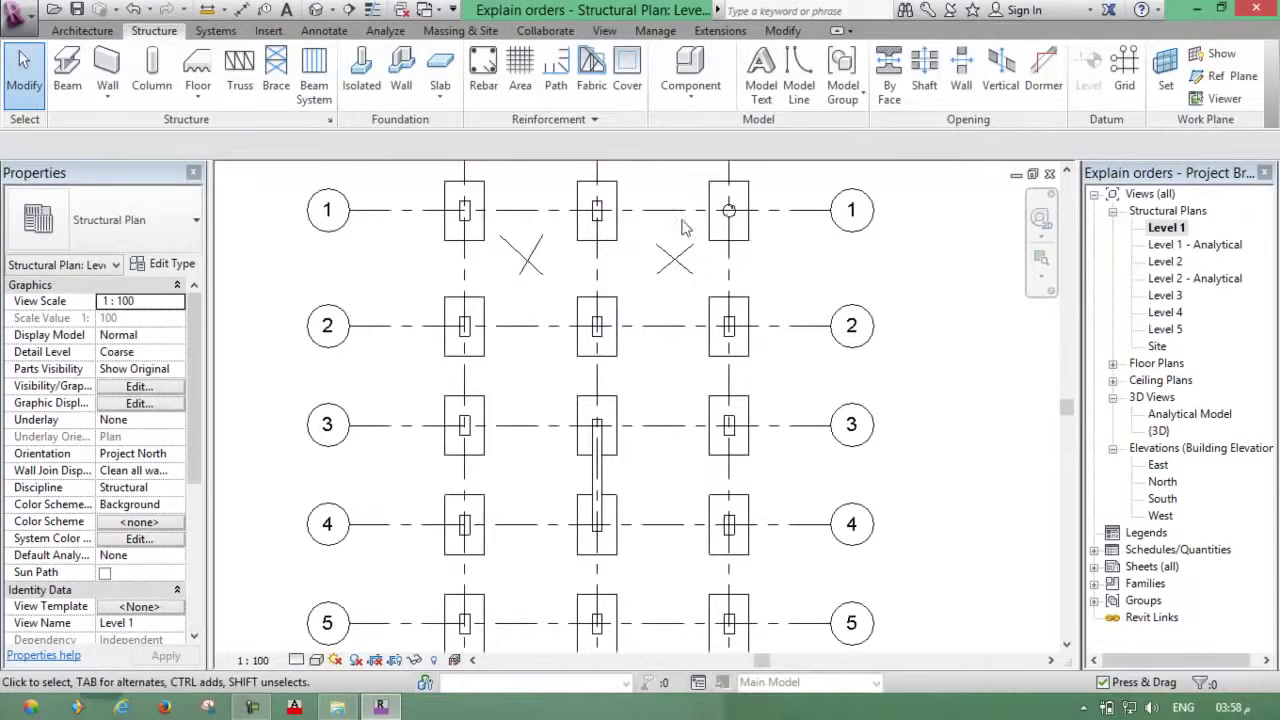
middle_drag(651, 257, 617, 257)
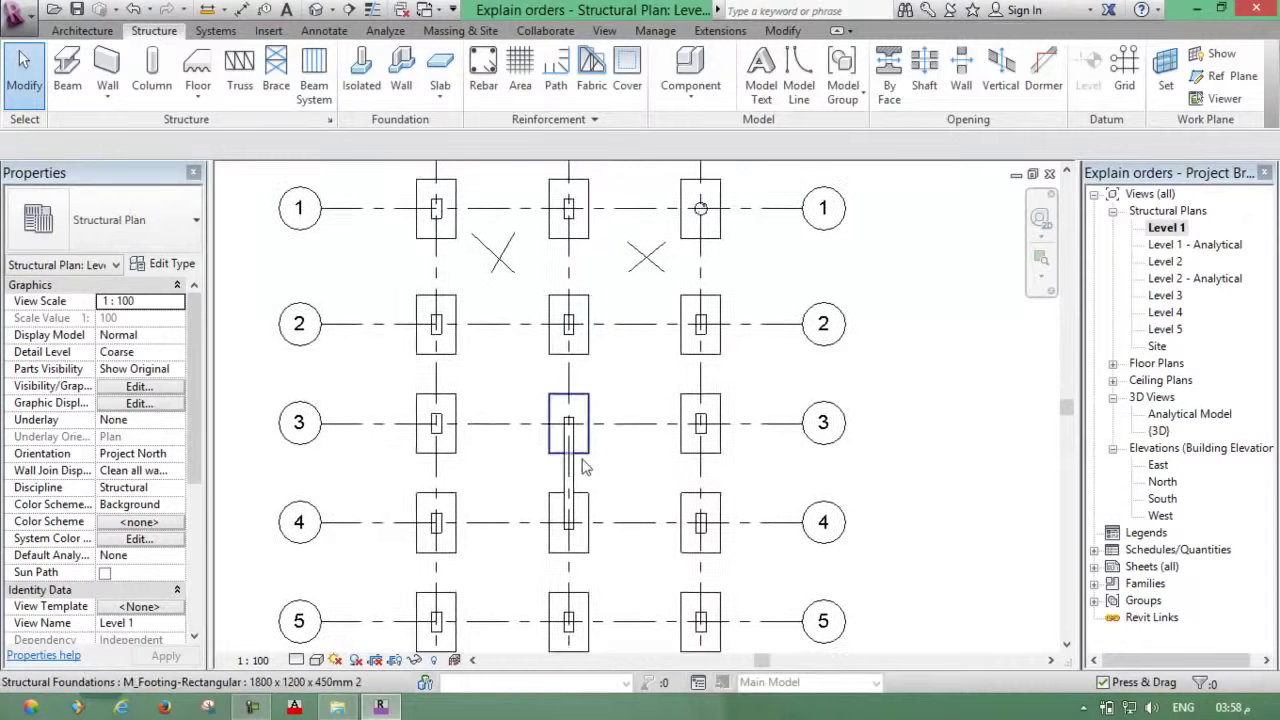
middle_drag(623, 477, 600, 418)
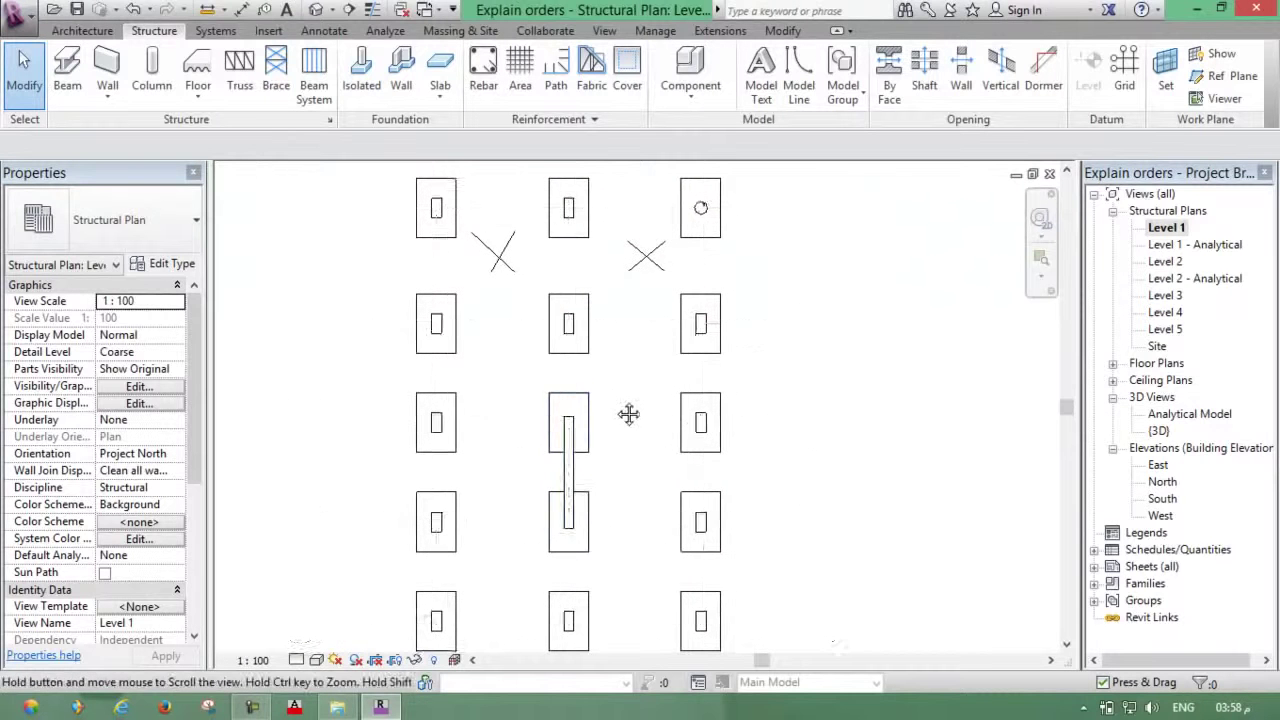
click(598, 422)
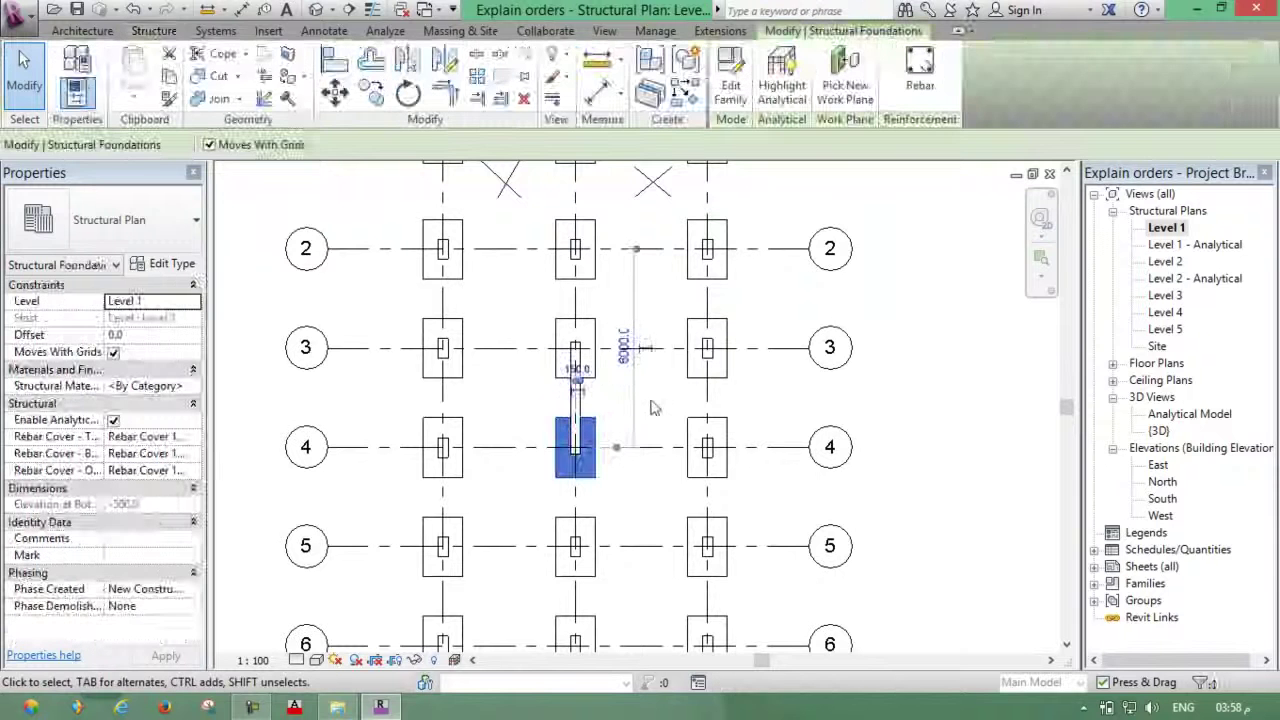
key(Delete)
click(589, 374)
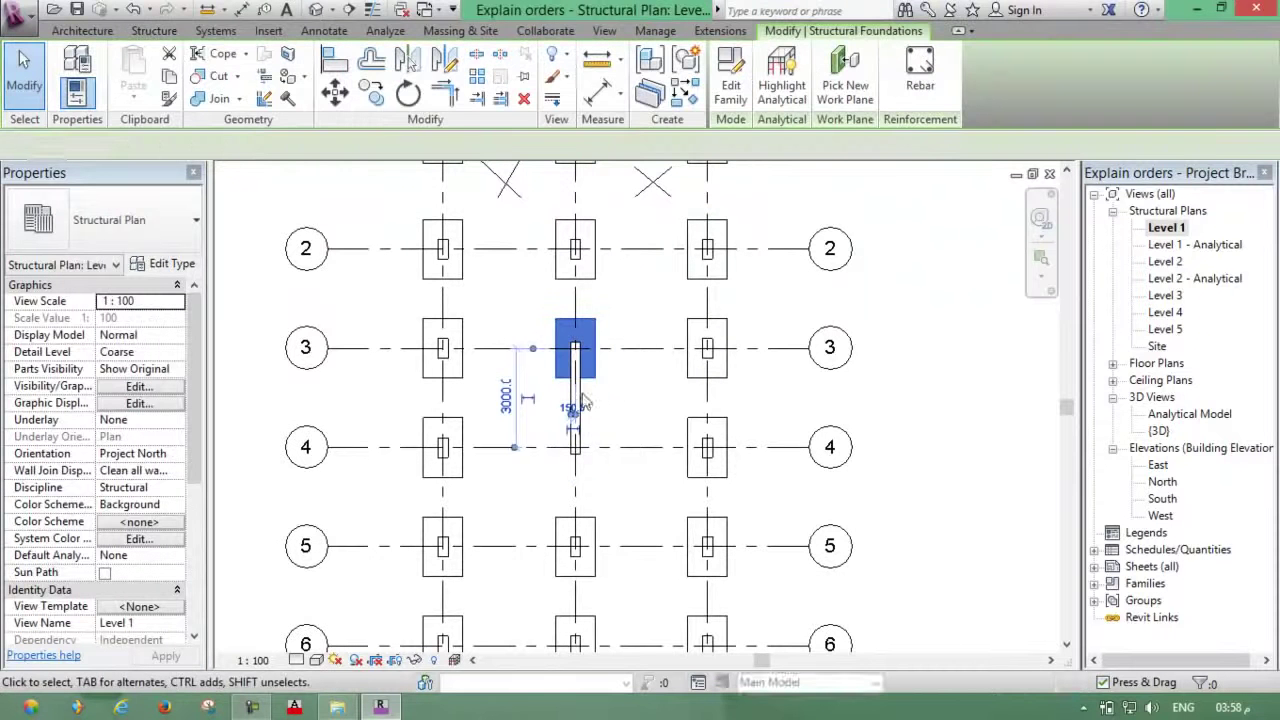
key(Delete)
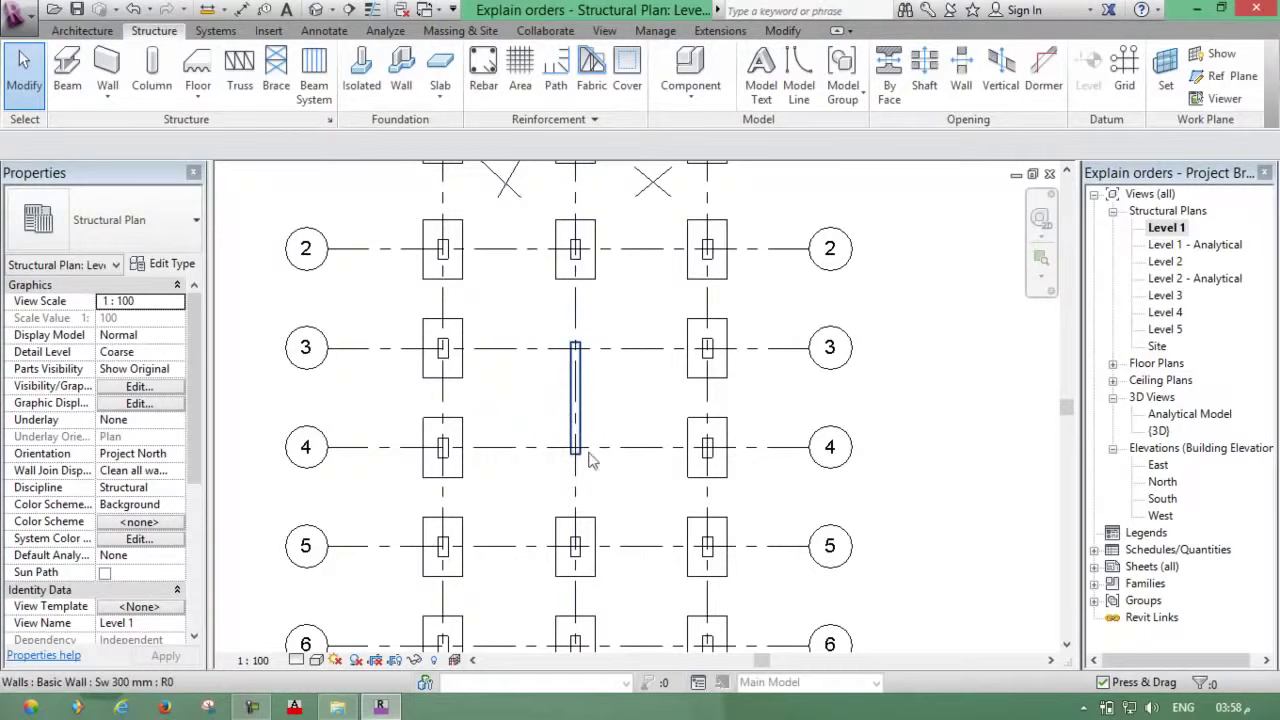
- Duplicate the rectangular footing type and name it 'Is 3000*1200*500'
click(360, 78)
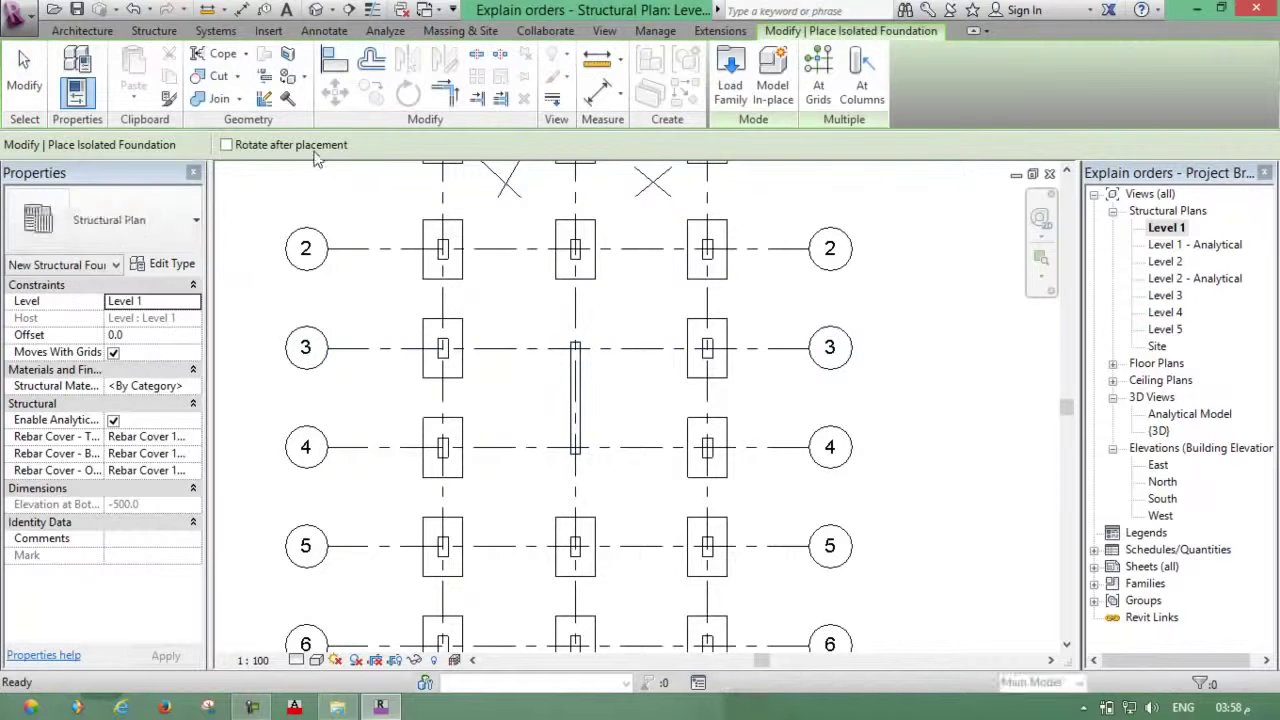
click(176, 266)
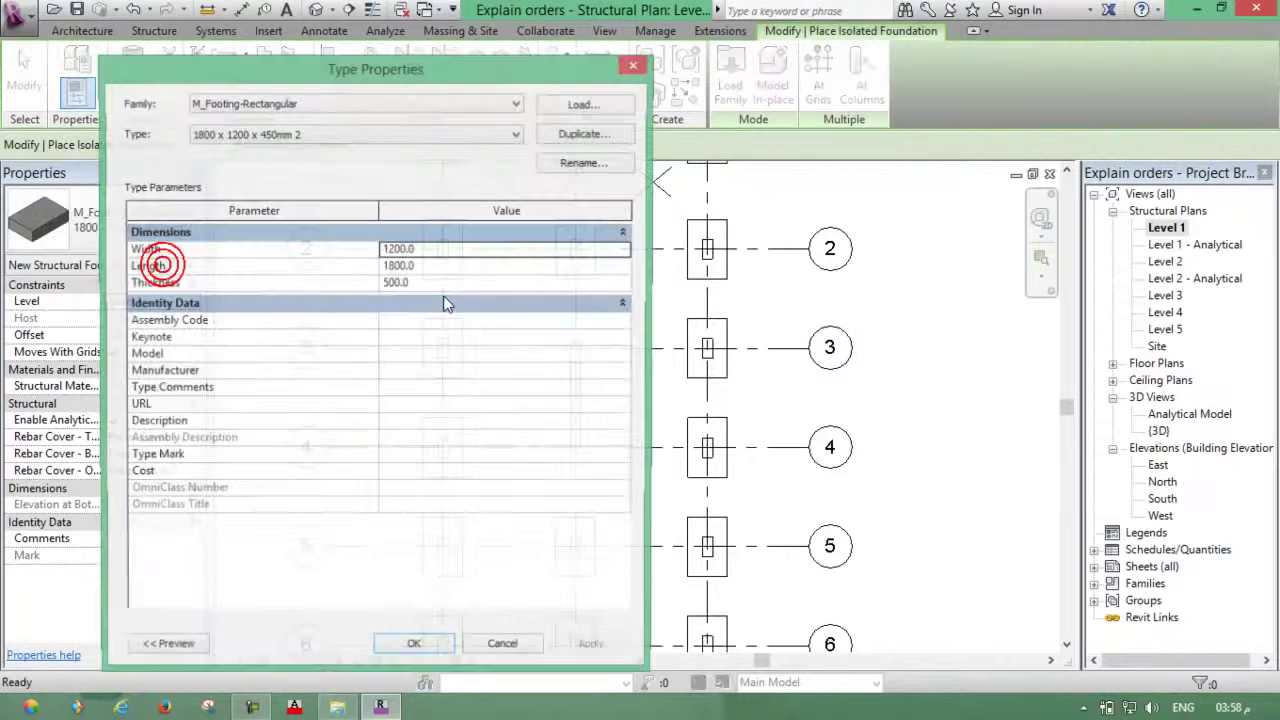
click(560, 140)
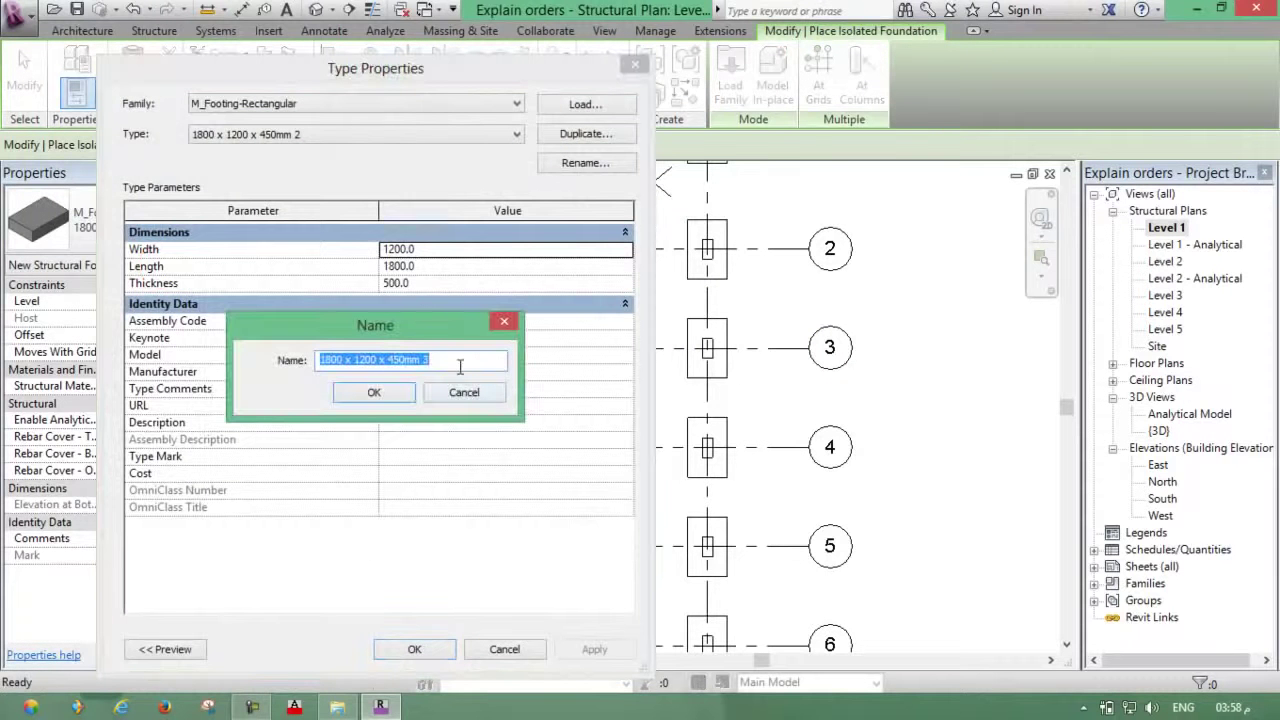
drag(445, 362, 304, 357)
click(322, 362)
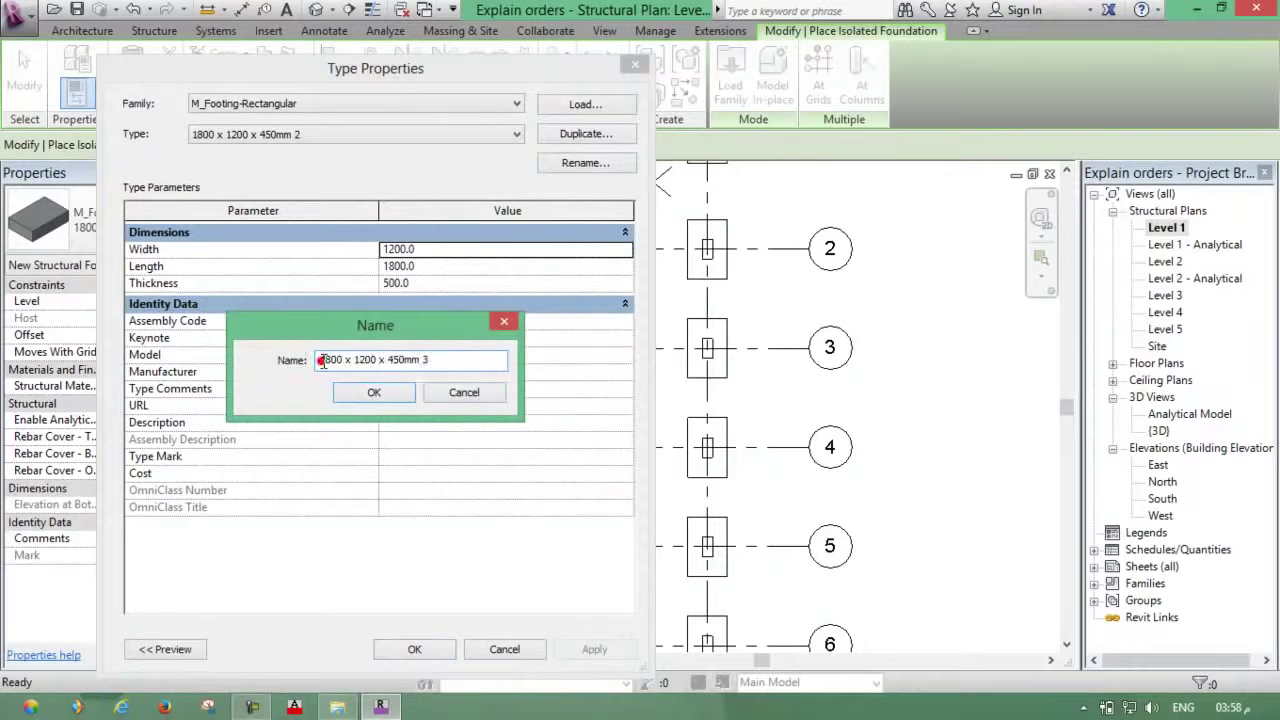
drag(430, 360, 334, 360)
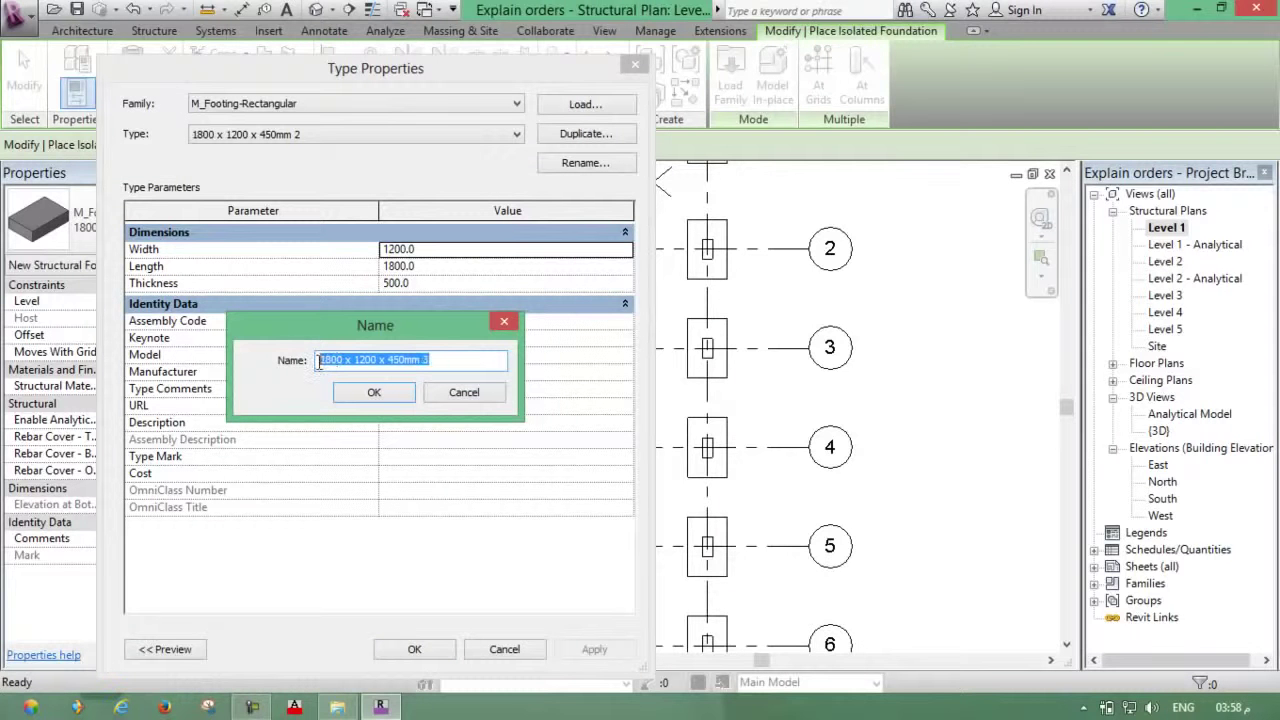
key(BackSpace)
text(Is 3000*1200*500)
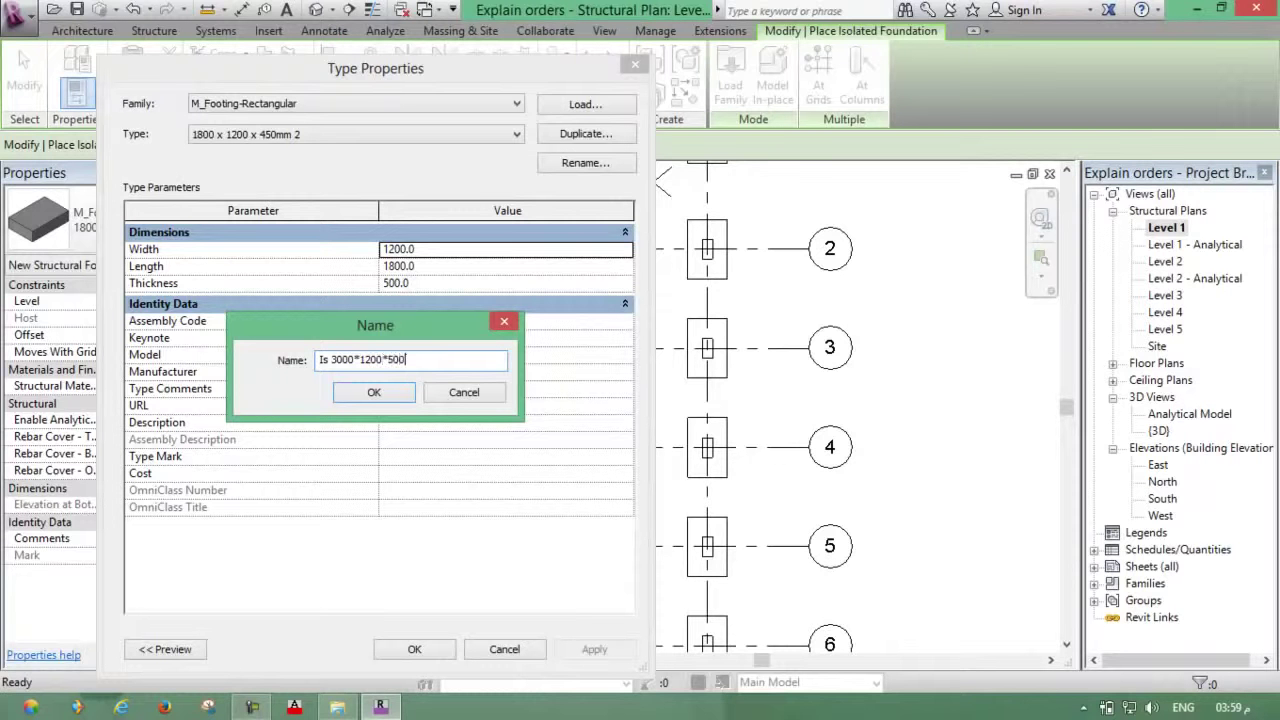
click(370, 393)
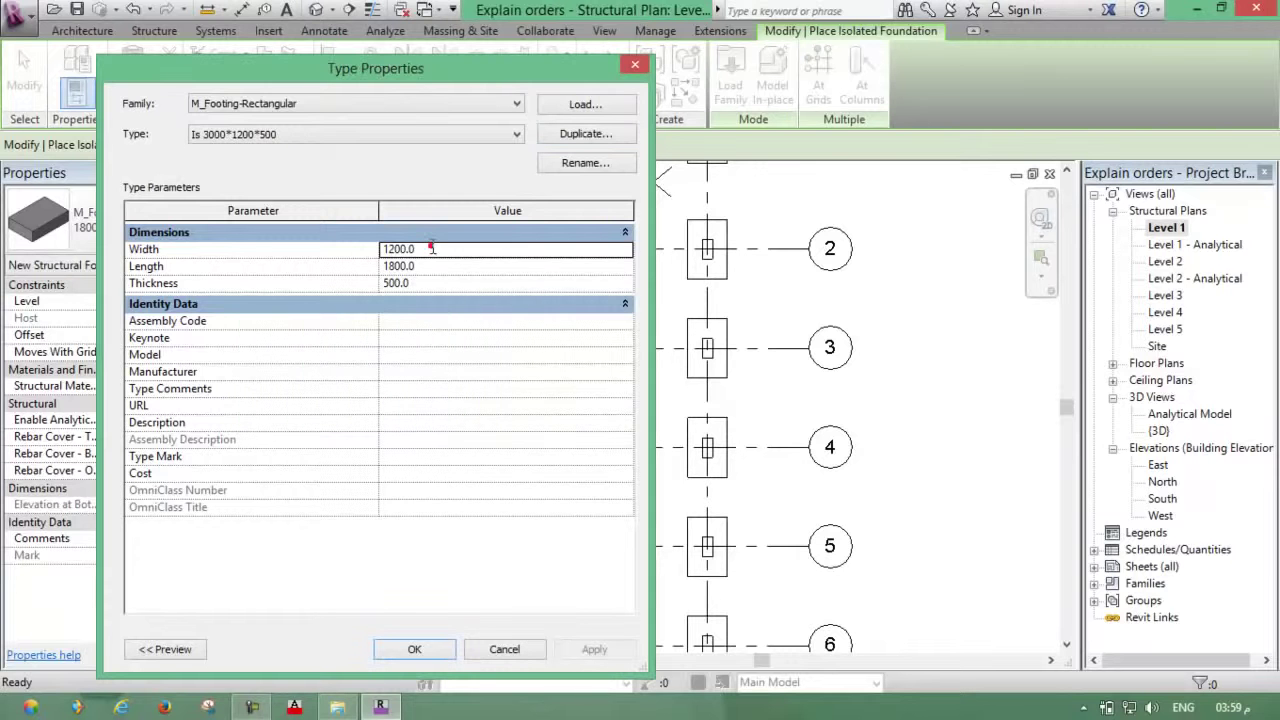
- Give the new type Length 3000, Width 1200 and Thickness 500, then exit placement
click(433, 264)
text(3000)
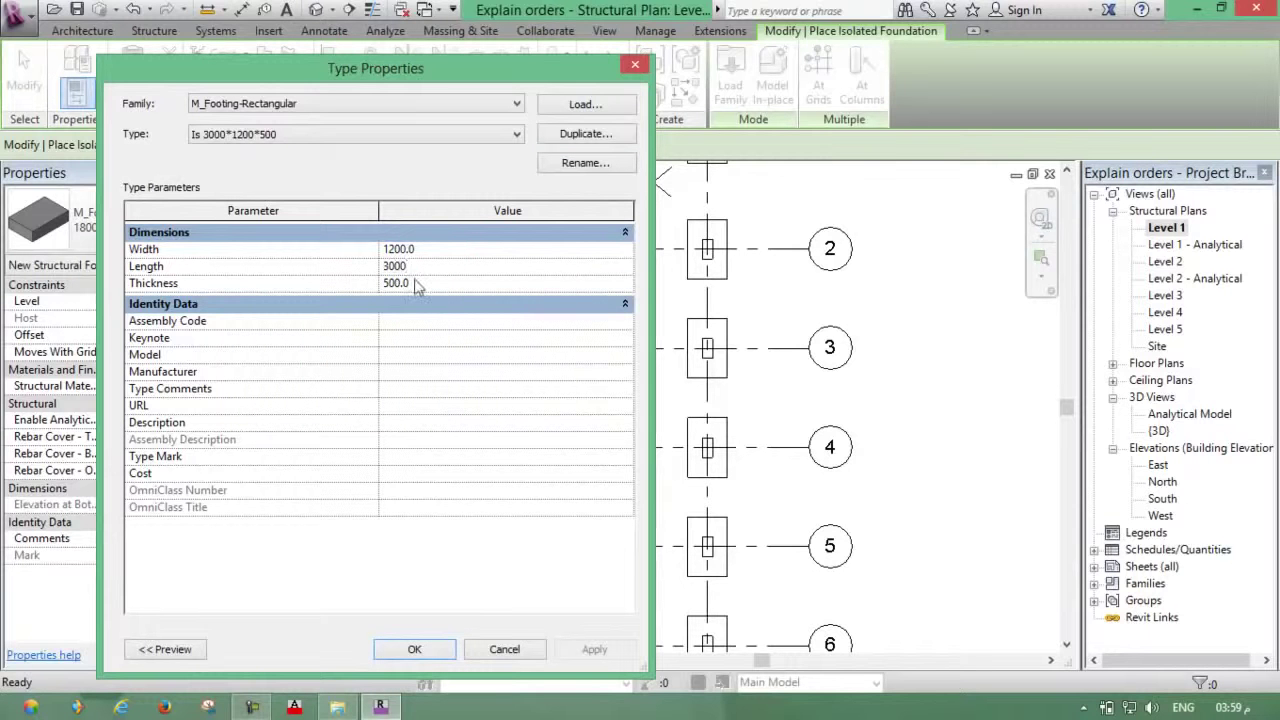
click(414, 649)
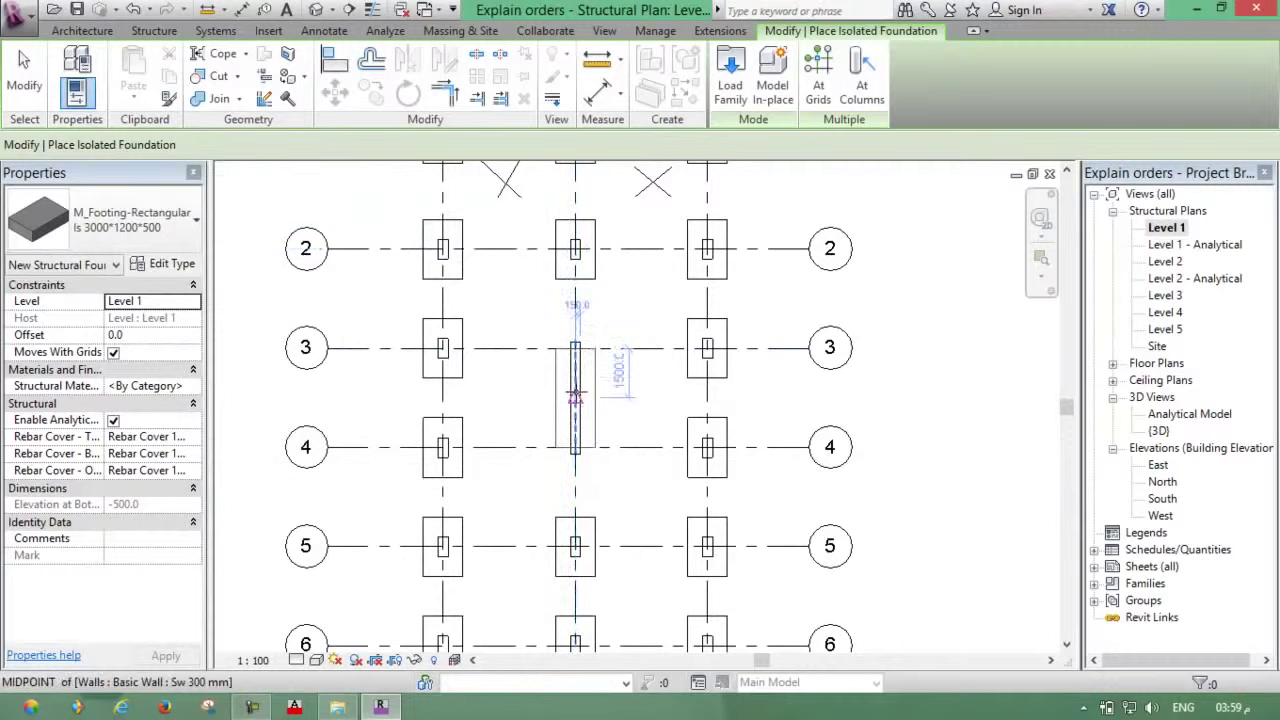
scroll(575, 395, up, 2)
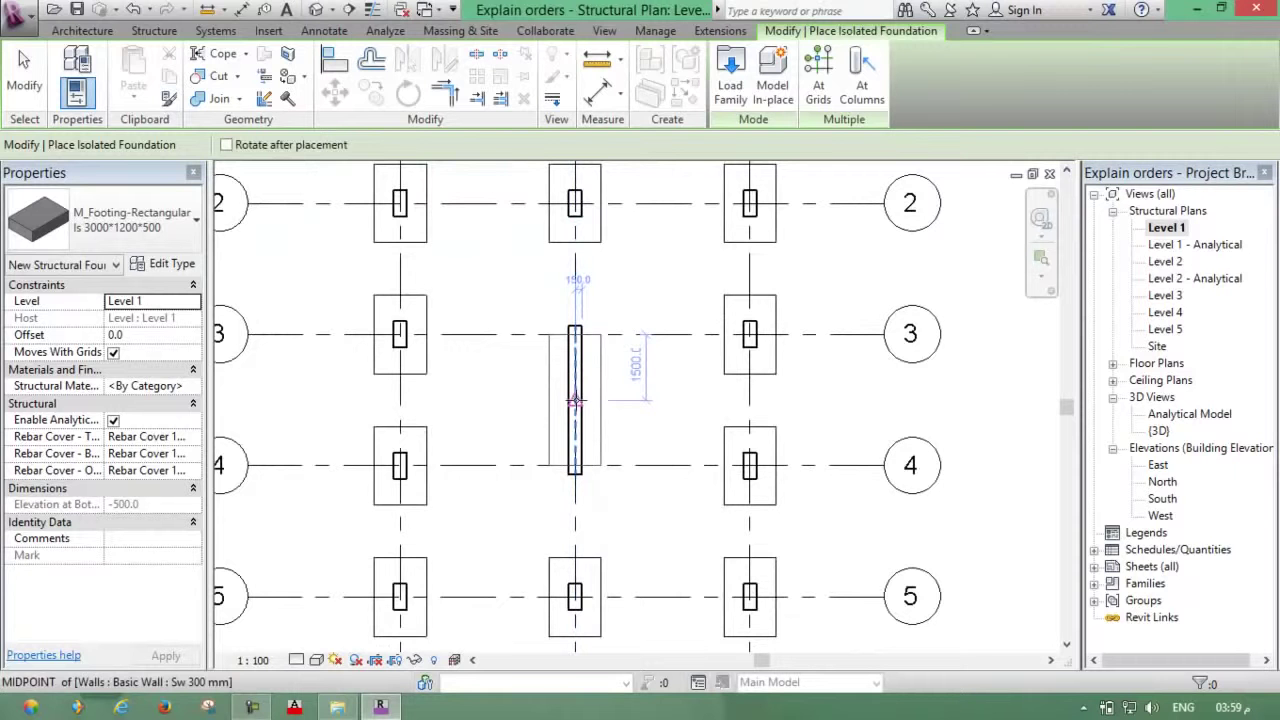
key(Escape)
key(Escape)
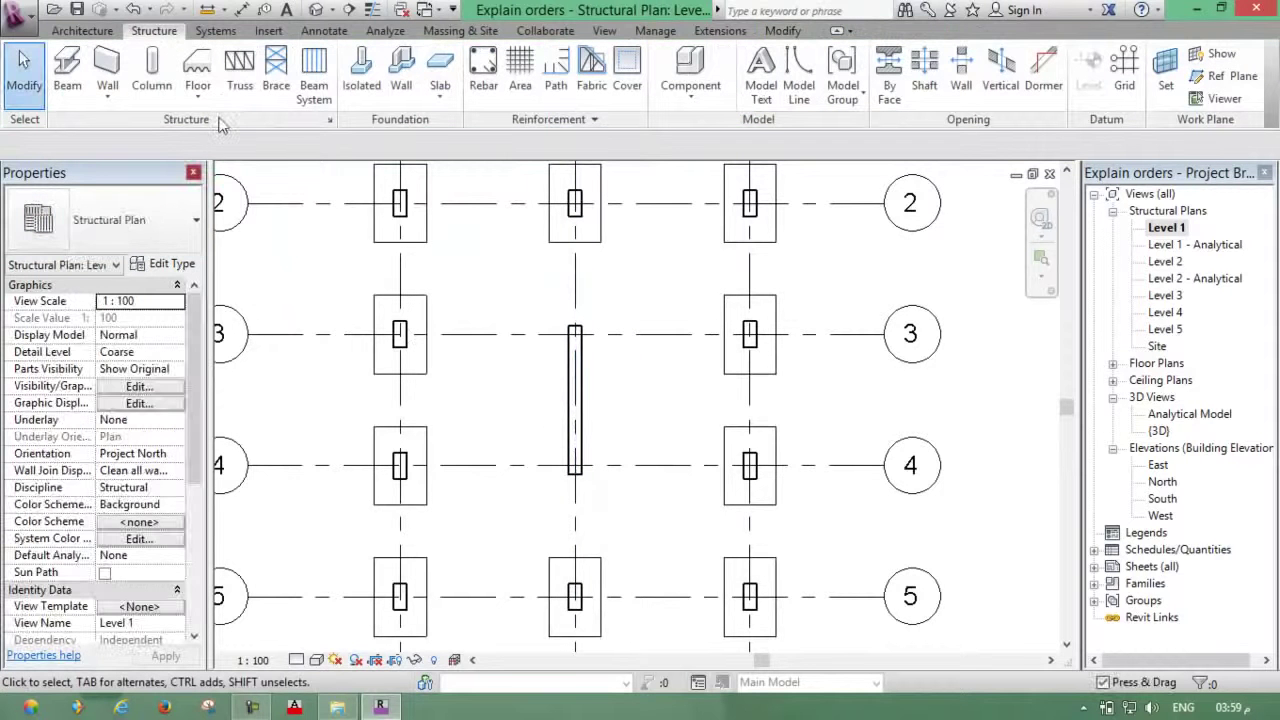
- Lengthen the Is 3000*1200*500 isolated footing type to 4000
click(361, 72)
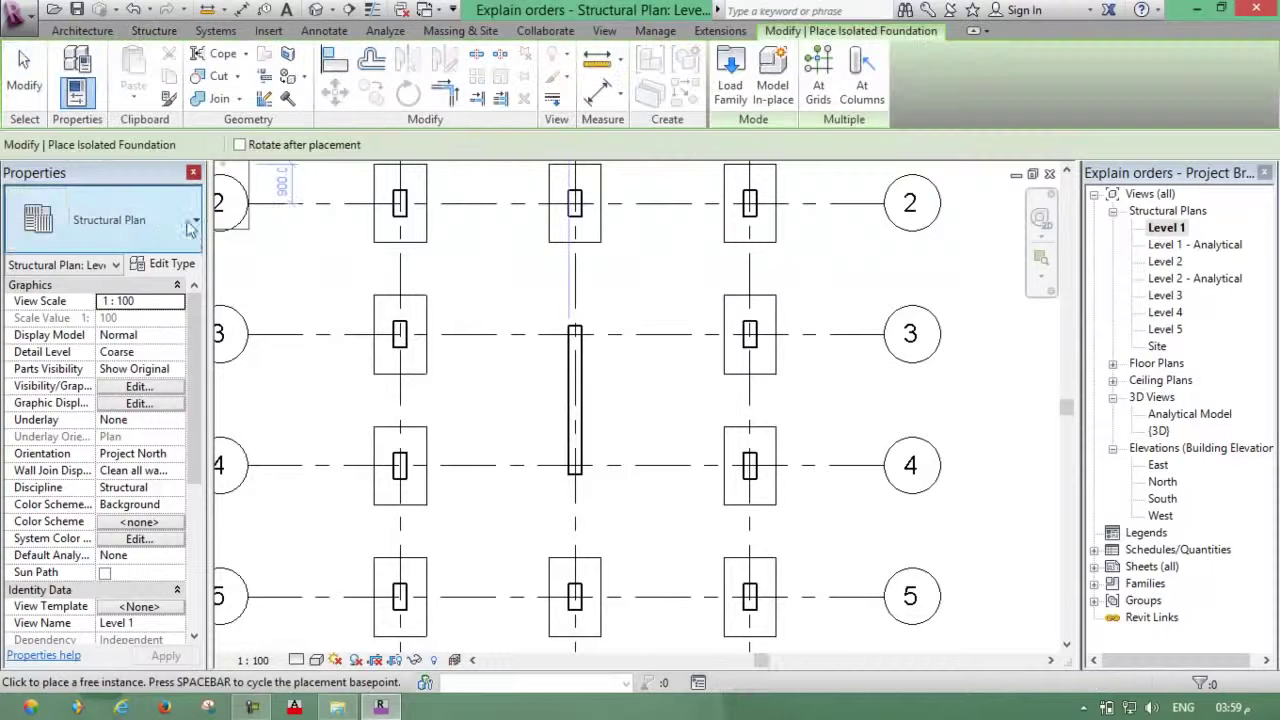
click(192, 243)
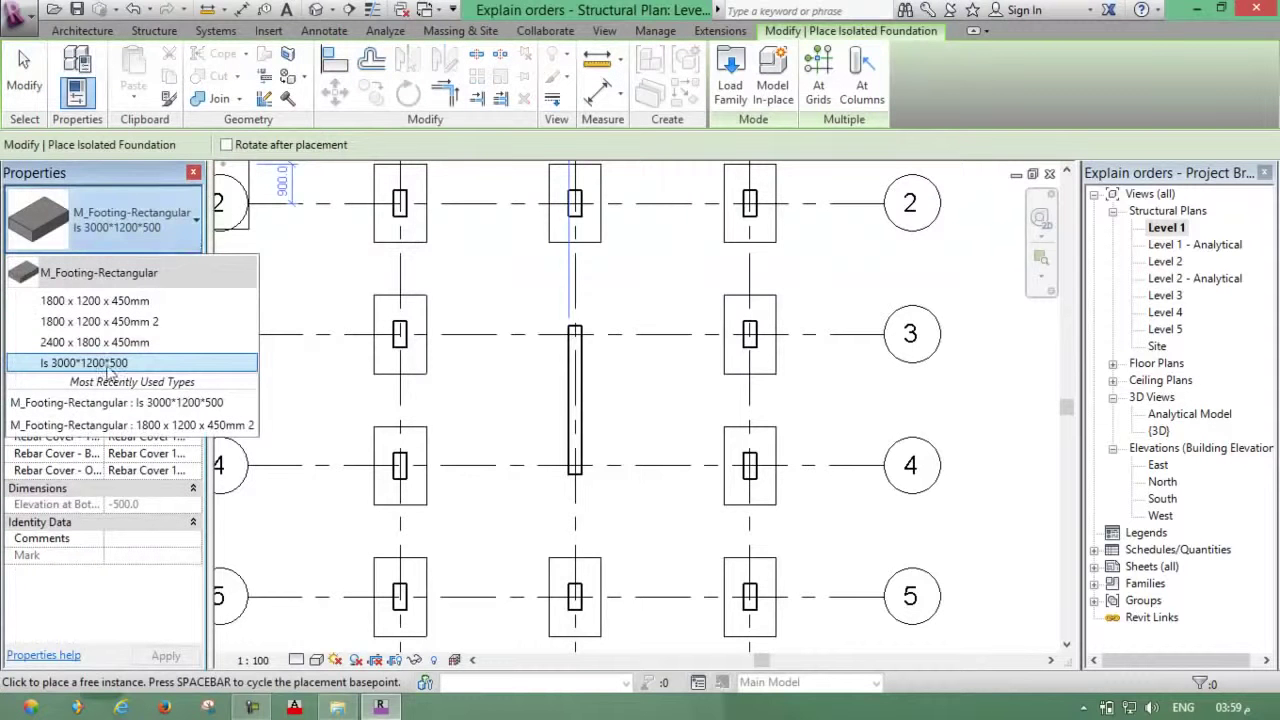
click(147, 285)
click(162, 264)
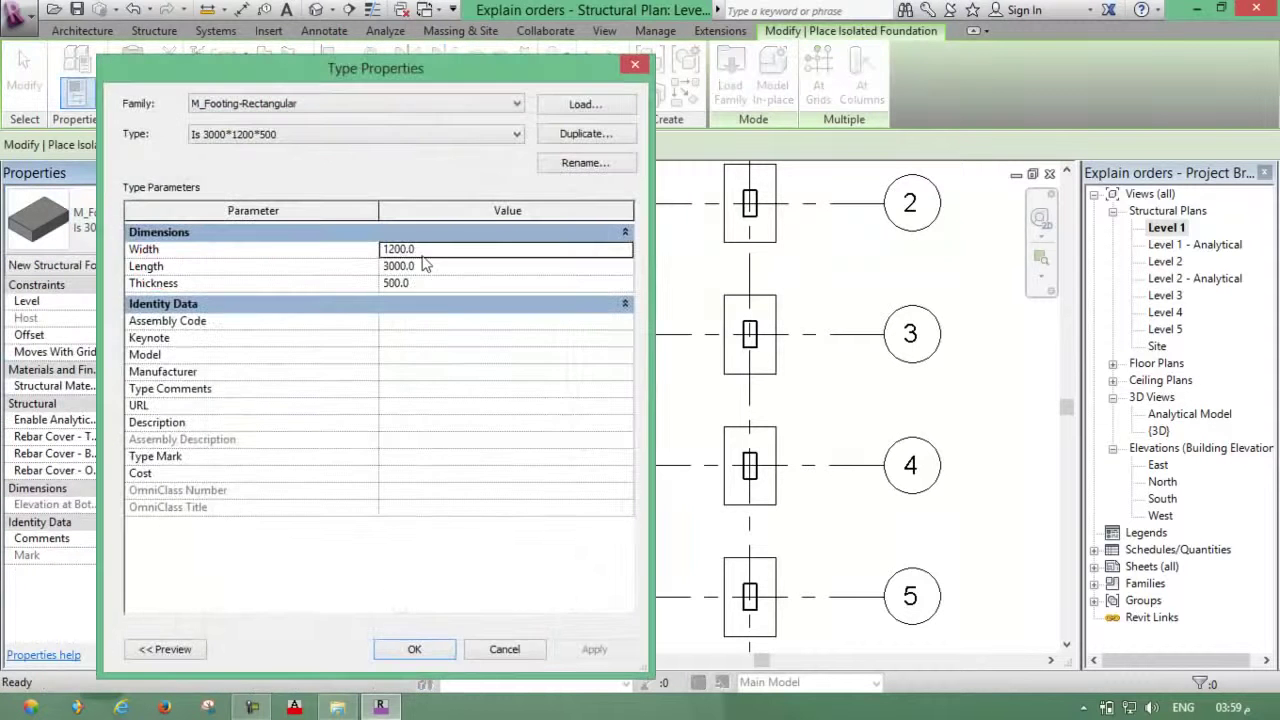
click(424, 265)
text(4000)
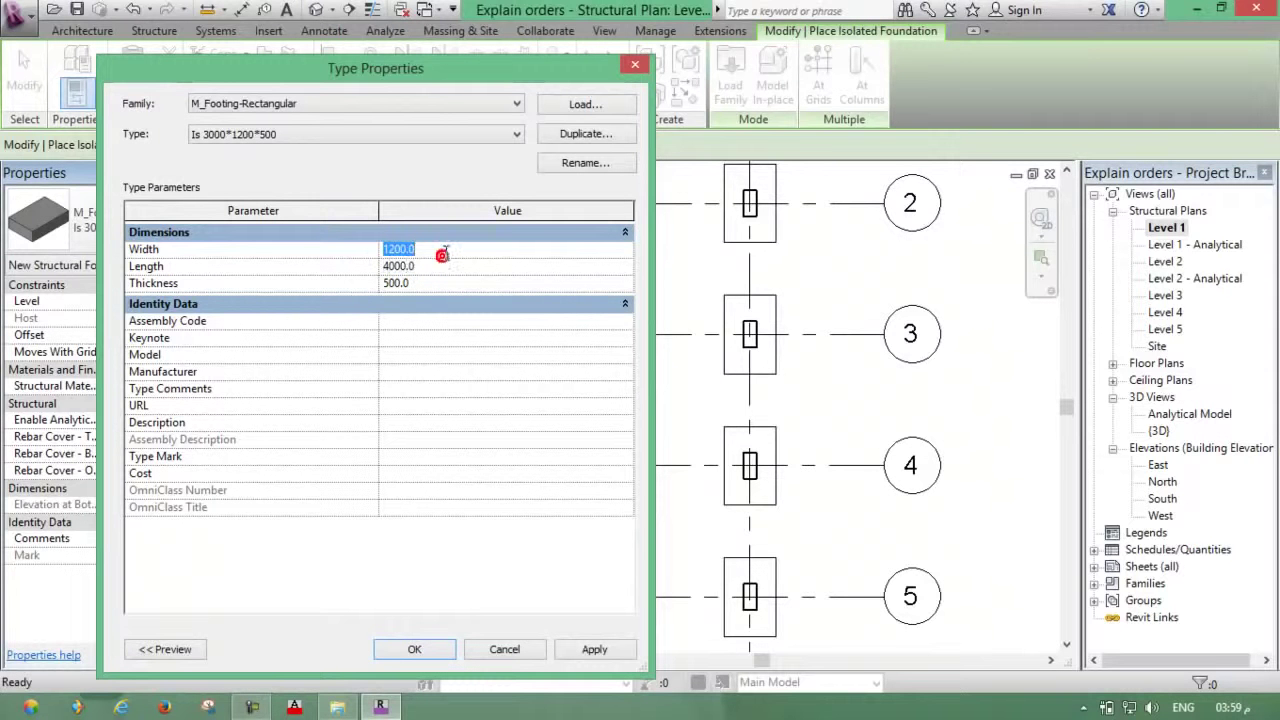
click(414, 648)
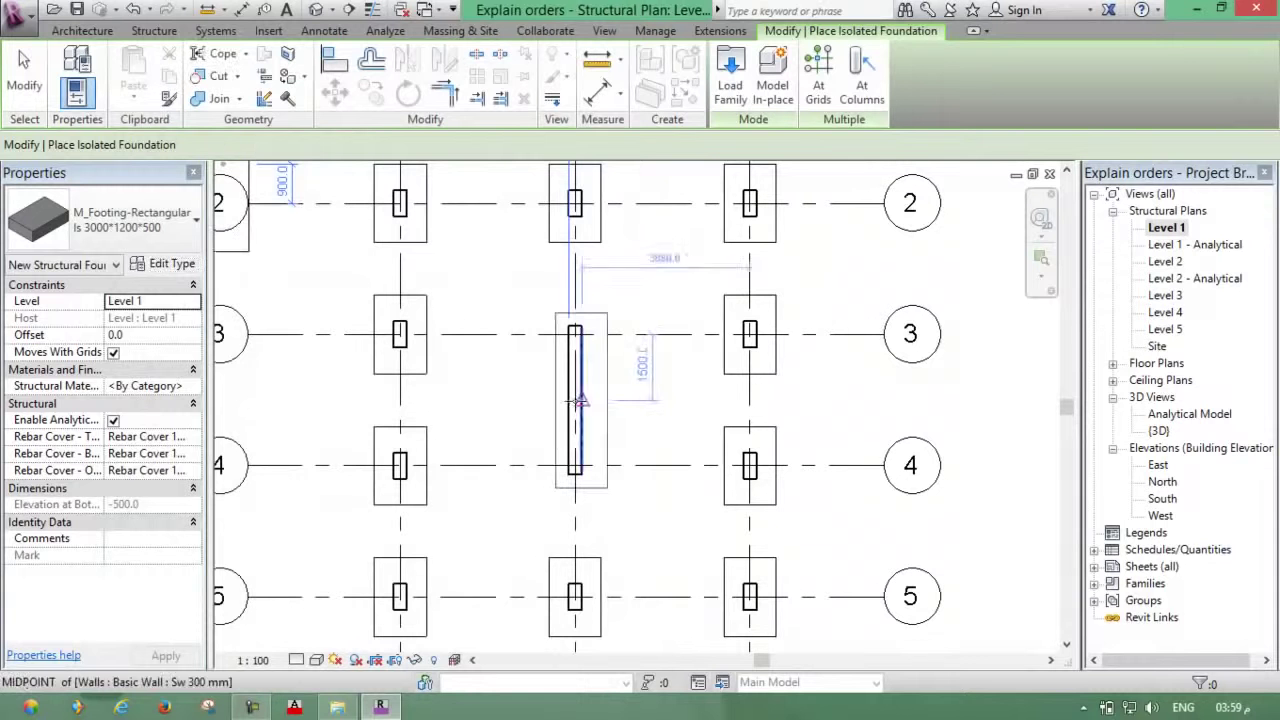
- Place the 4000-long footing centred under the grid B wall between grids 3 and 4
click(575, 401)
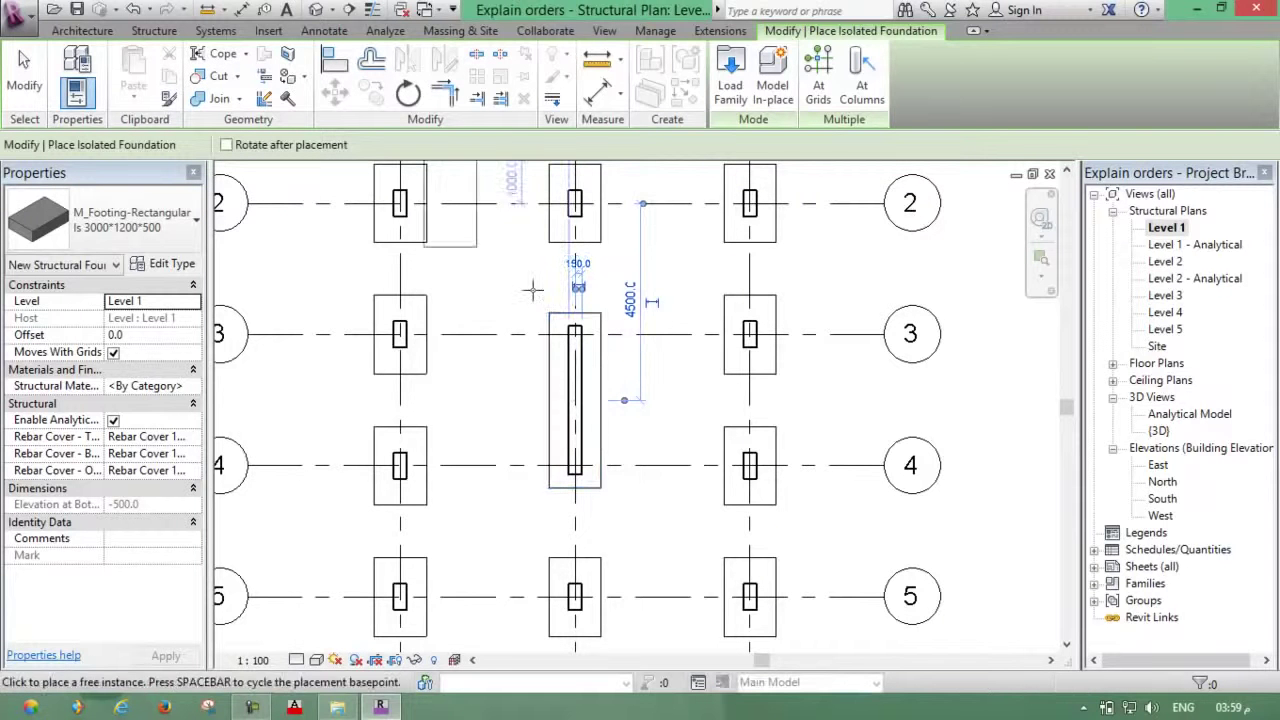
key(Escape)
key(Escape)
scroll(565, 315, down, 2)
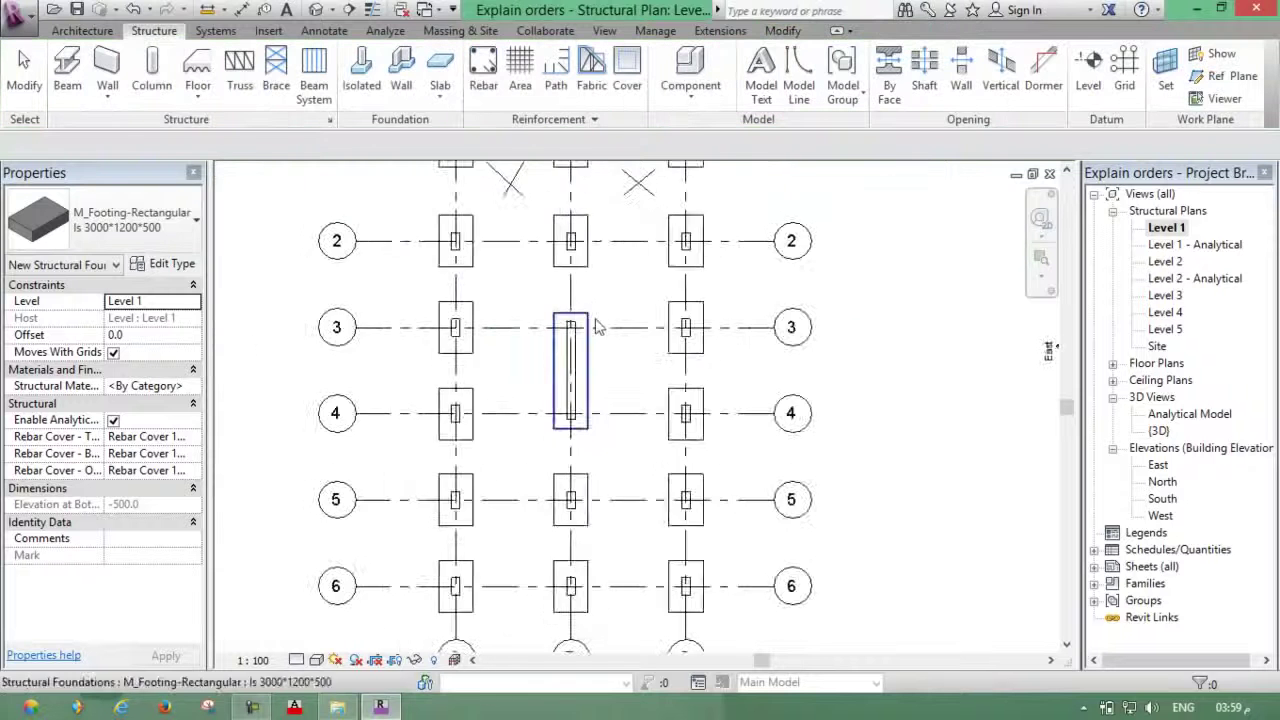
scroll(595, 325, down, 2)
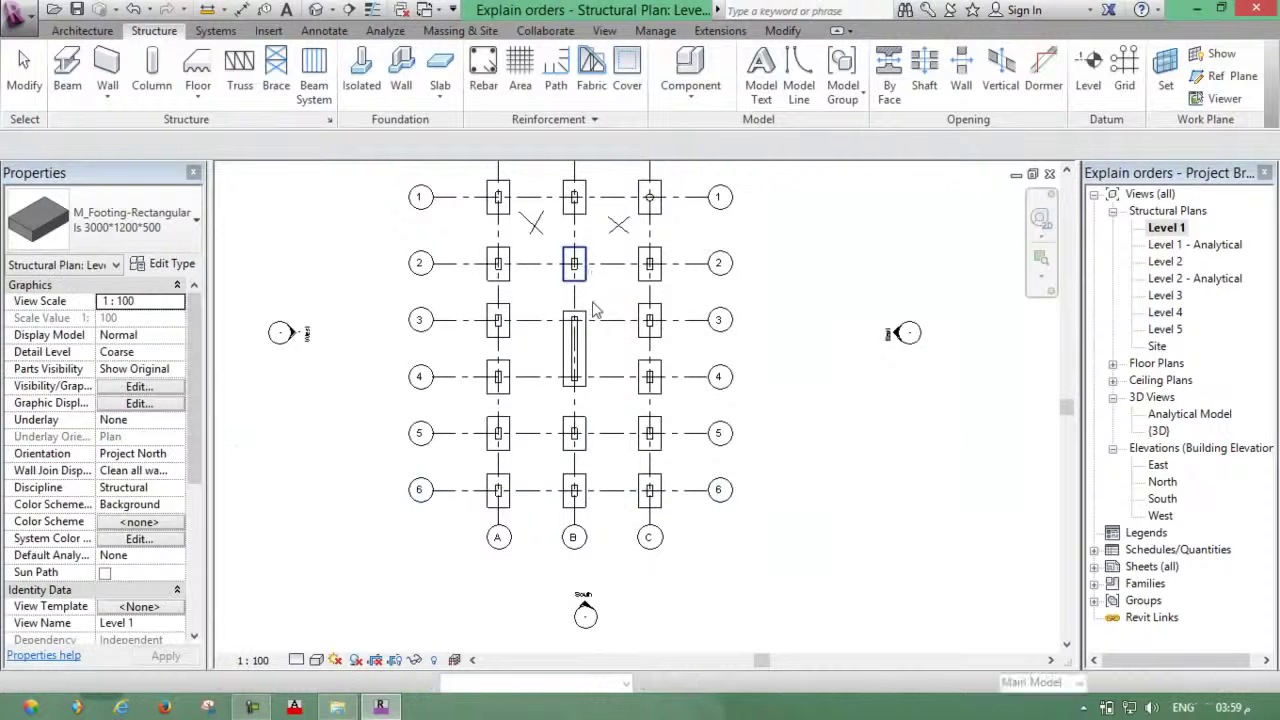
- Delete the existing footing at grid C1
scroll(651, 257, up, 3)
scroll(660, 252, up, 2)
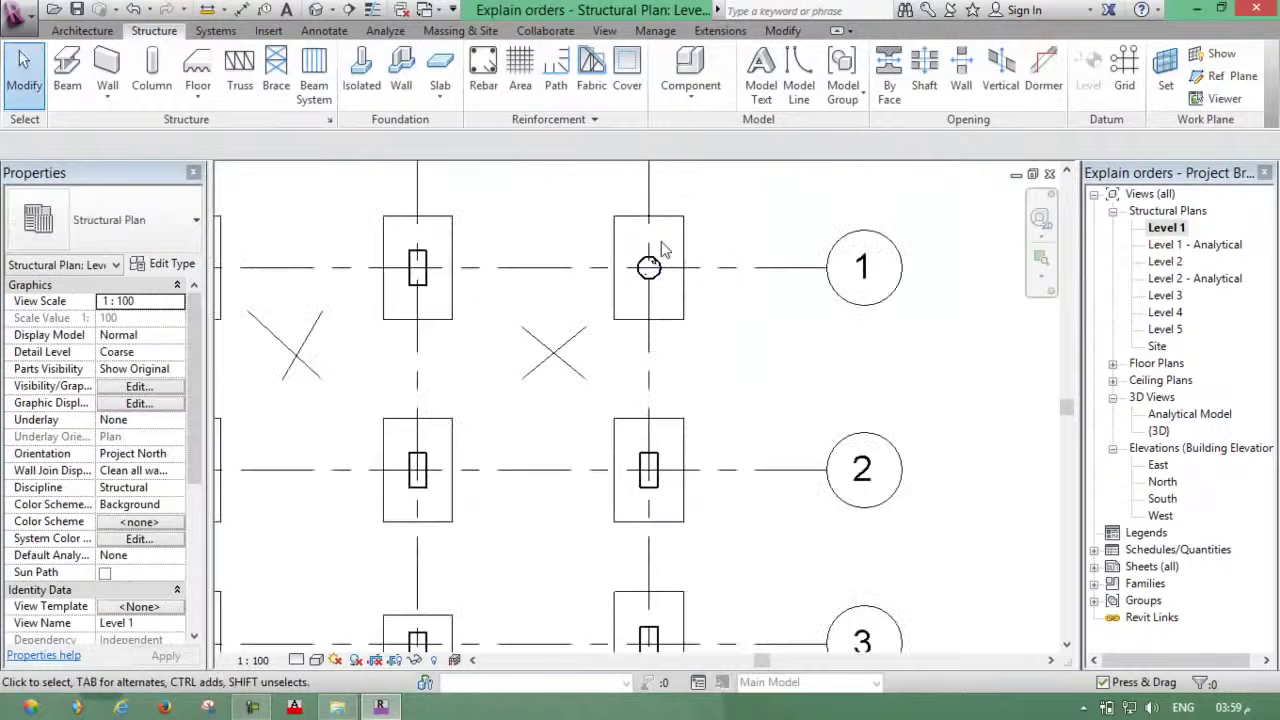
scroll(663, 250, up, 1)
click(686, 208)
key(Delete)
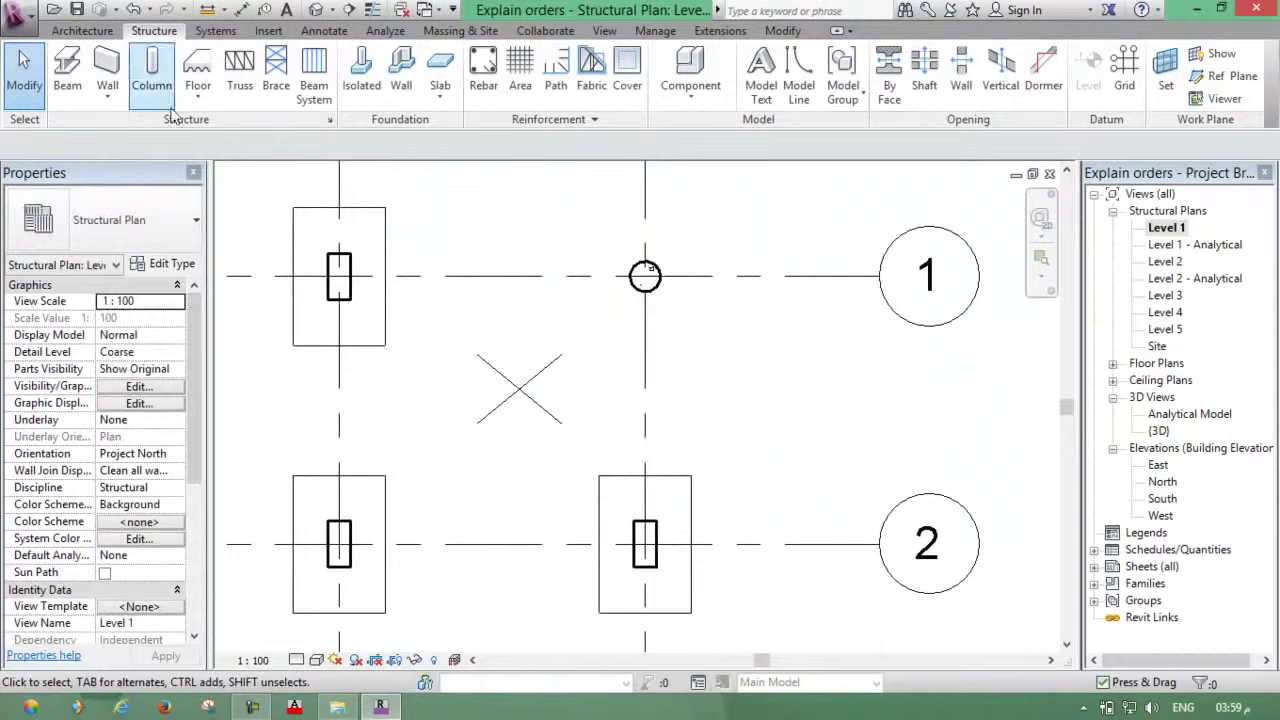
- Create a square footing type Cc 1200*1200*500 with Length 1200
click(360, 80)
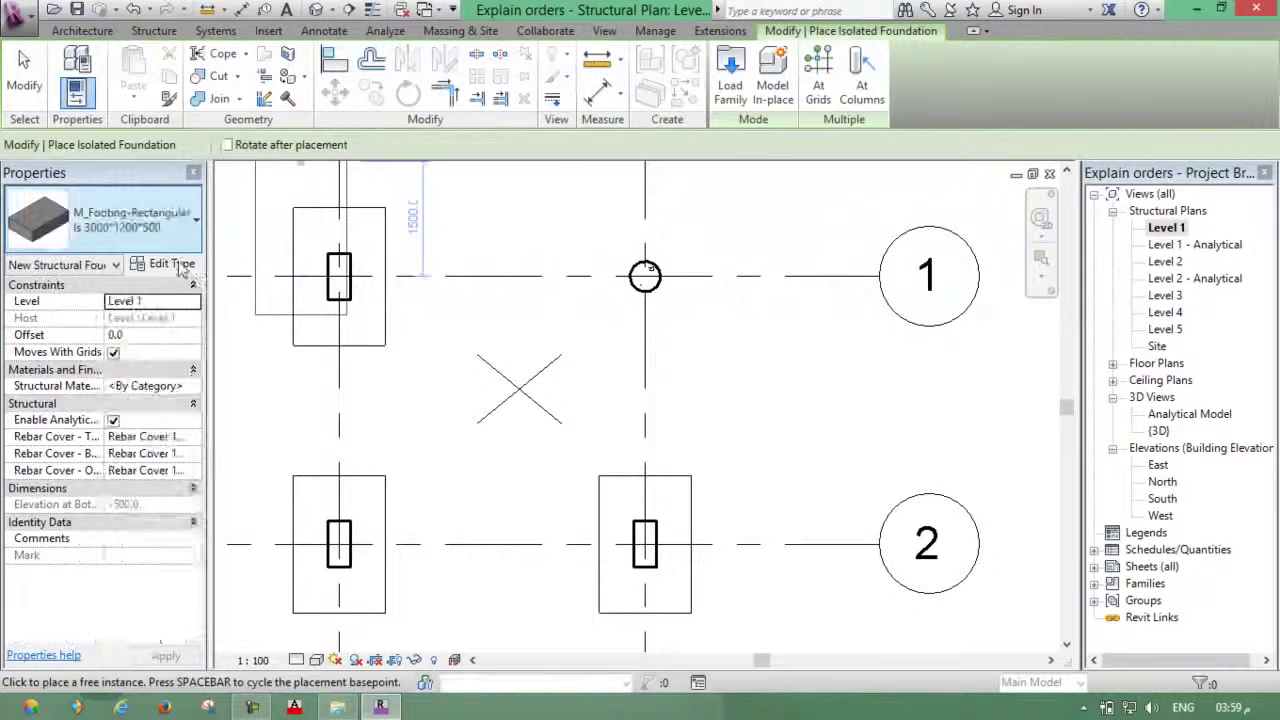
click(170, 263)
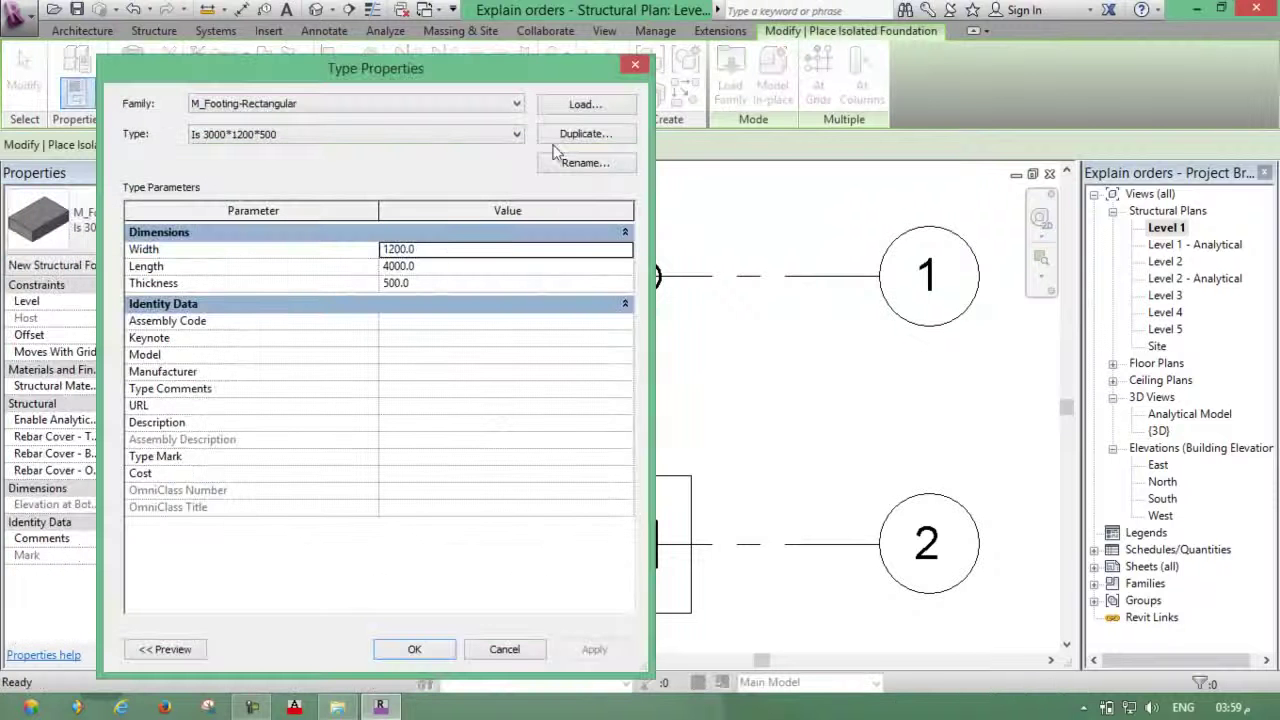
click(580, 134)
drag(425, 358, 320, 358)
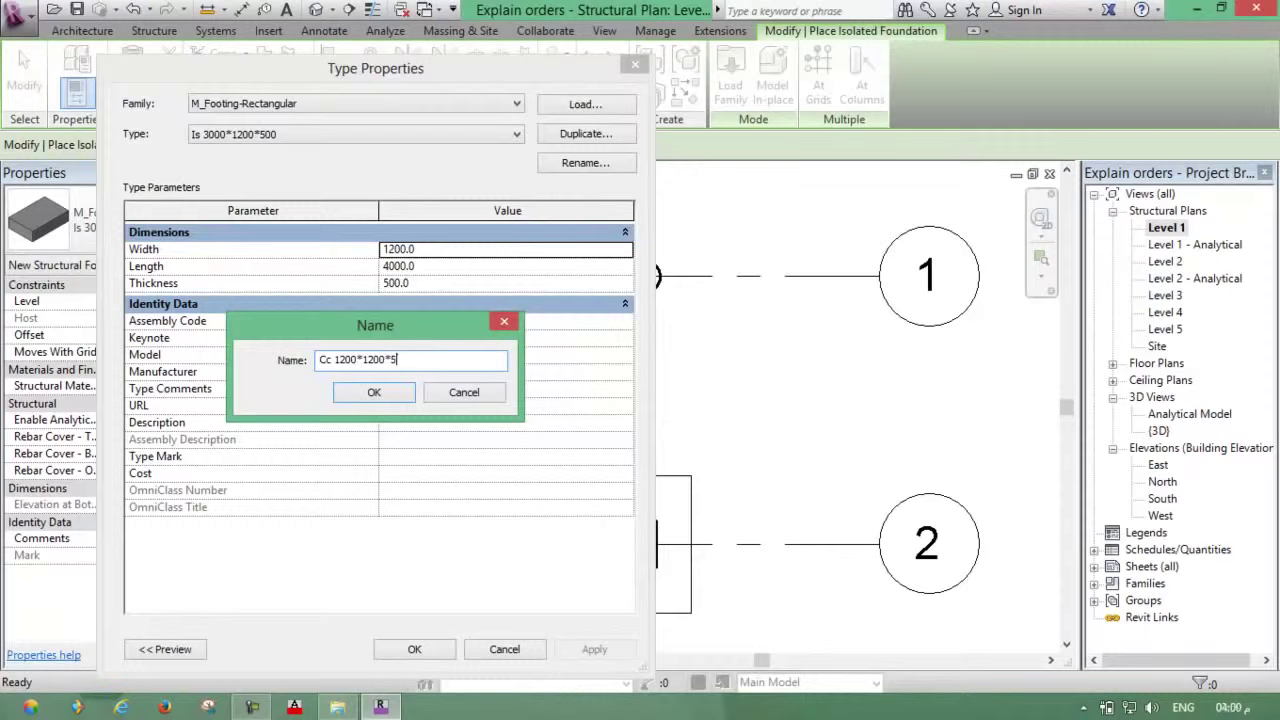
click(354, 400)
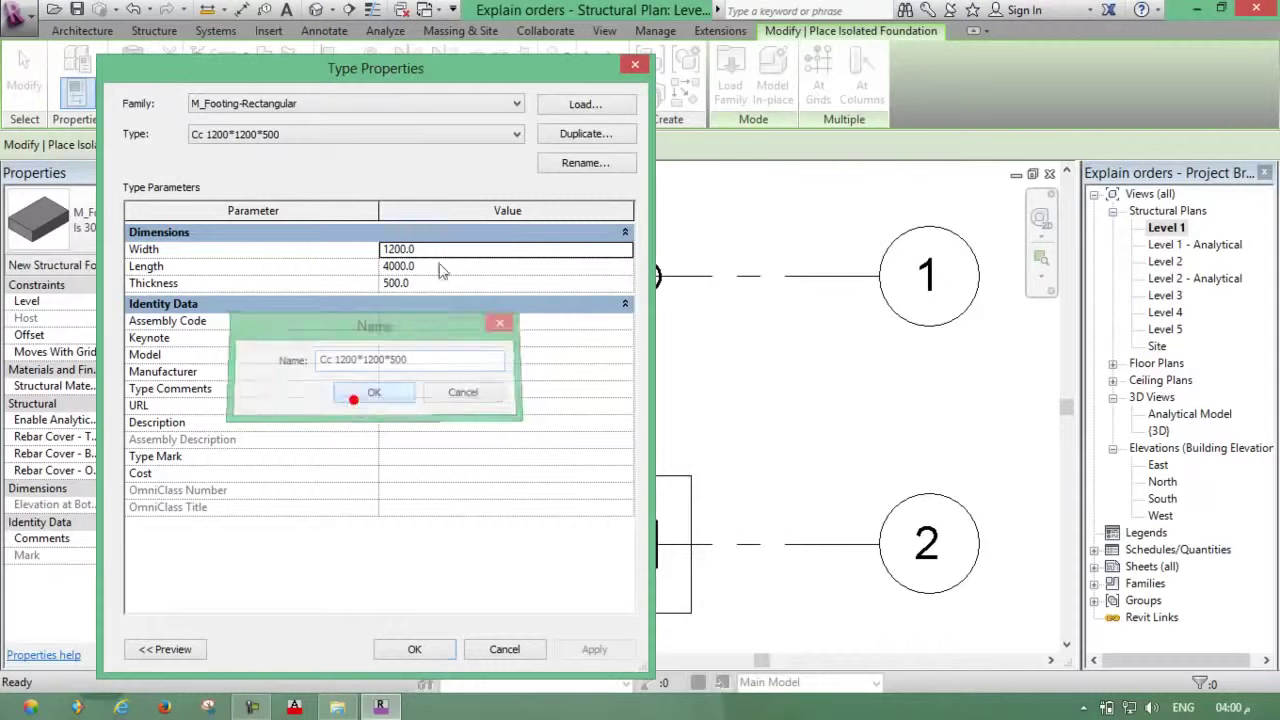
click(427, 268)
text(1200)
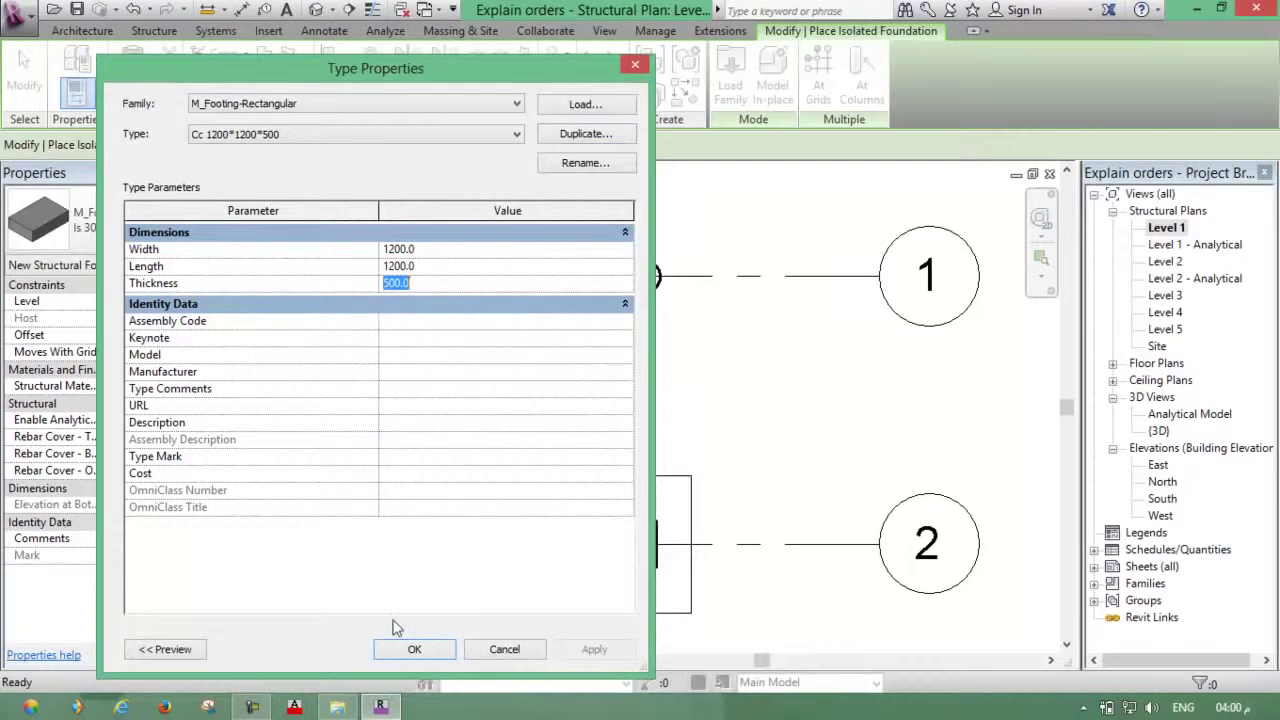
click(414, 649)
- Place one Cc 1200*1200*500 footing at grid C1 and recentre the plan
scroll(627, 297, down, 2)
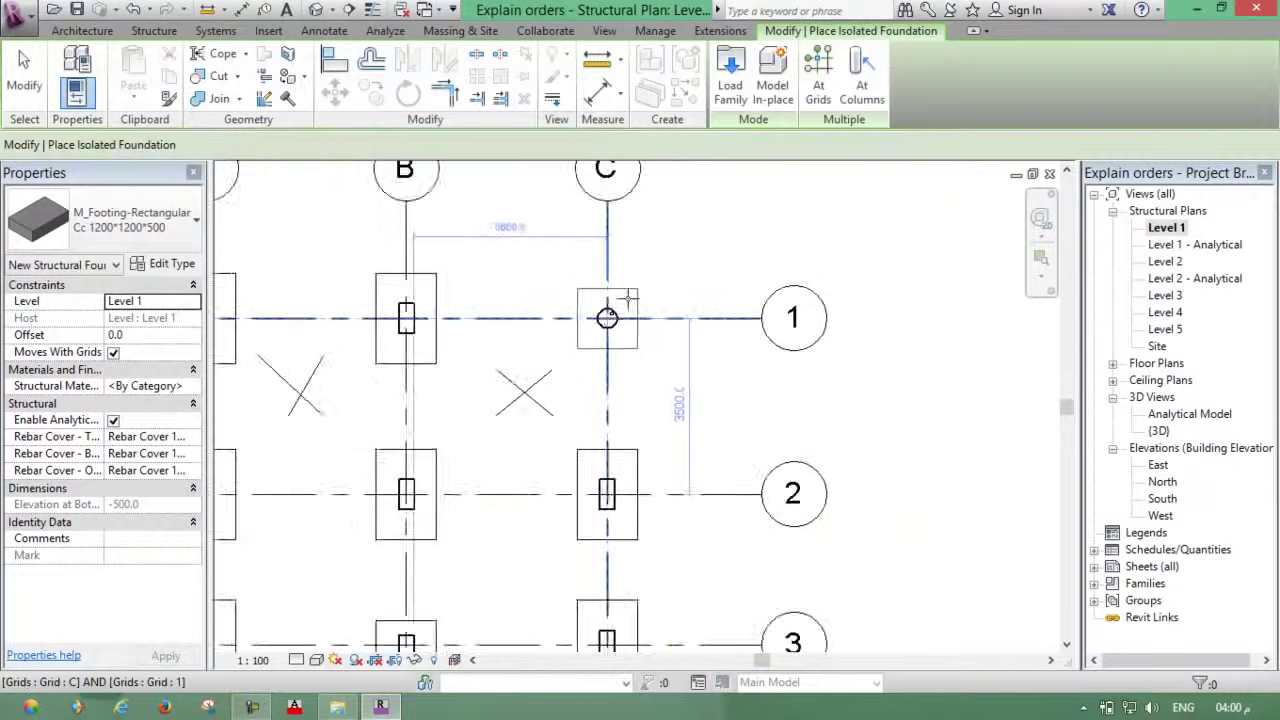
scroll(610, 315, up, 2)
click(607, 320)
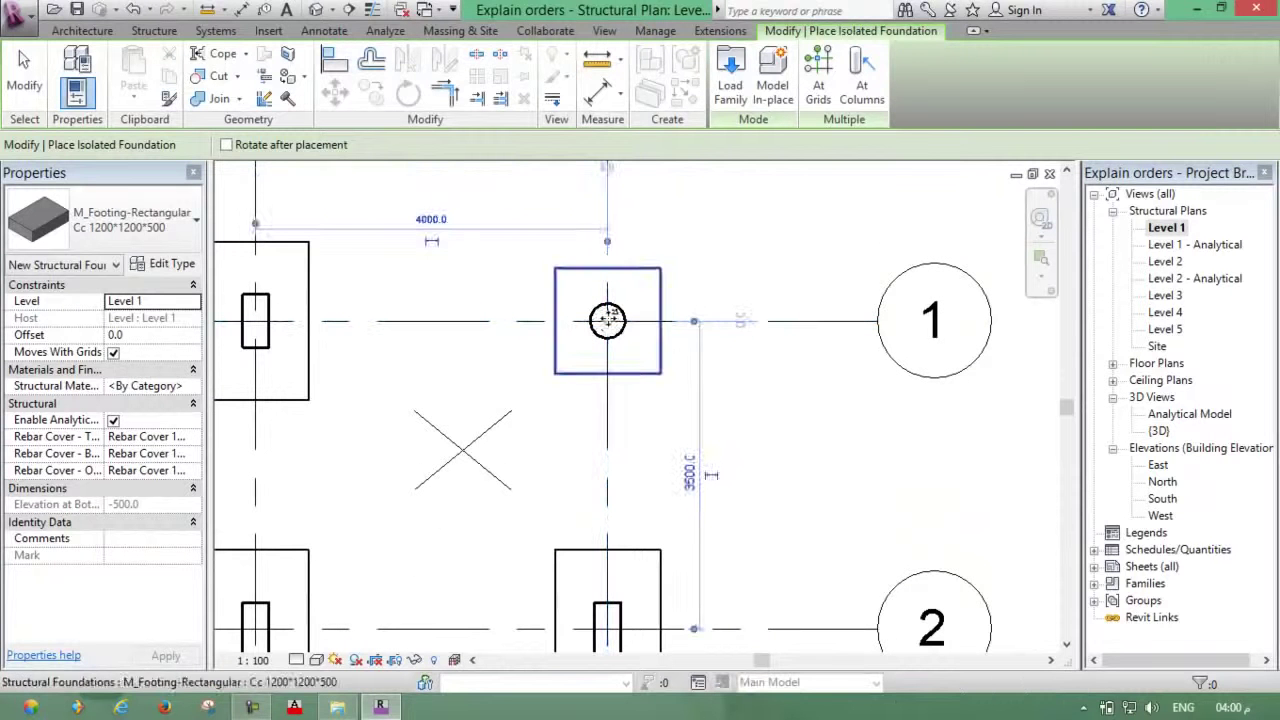
key(Escape)
key(Escape)
scroll(760, 248, down, 2)
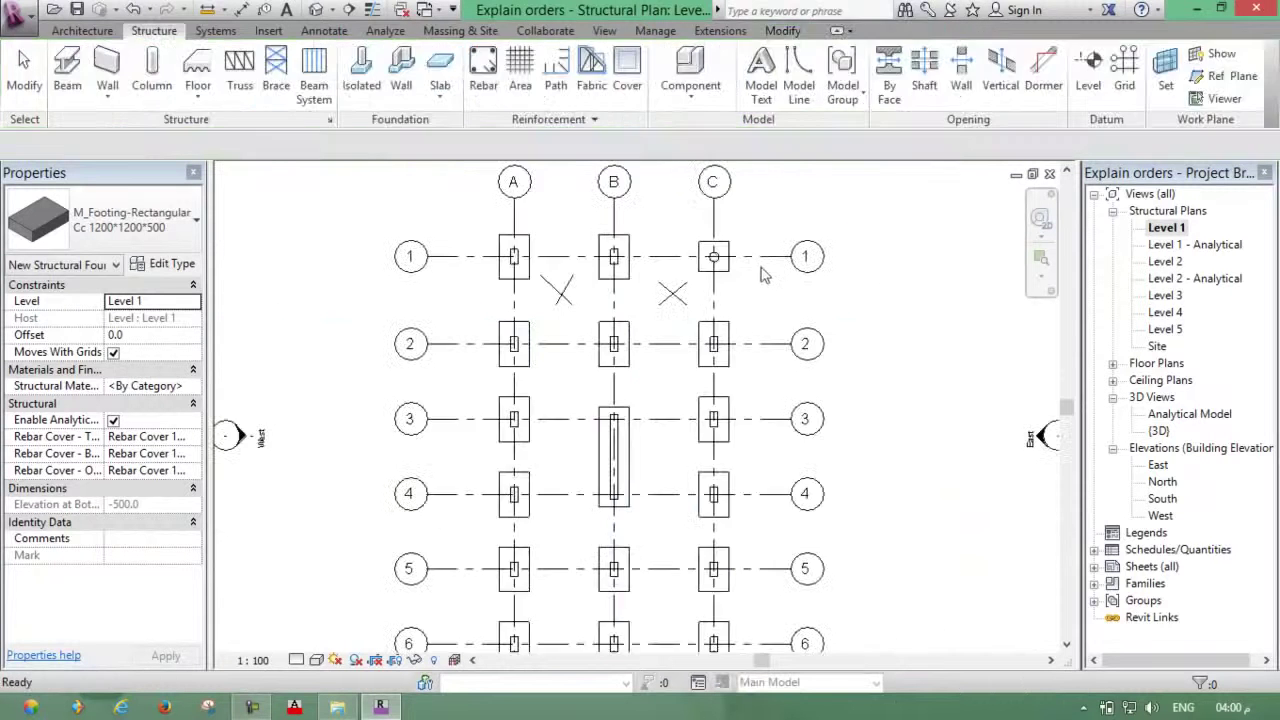
scroll(760, 248, down, 3)
middle_drag(472, 259, 457, 251)
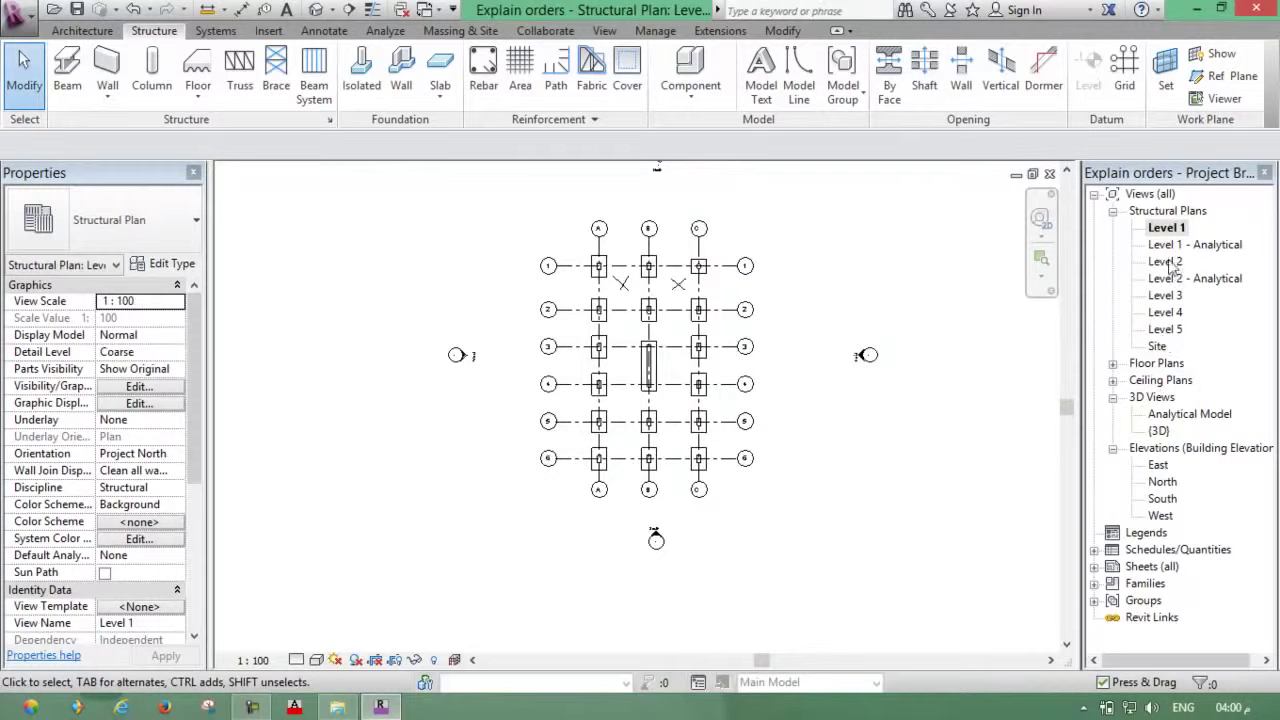
- Open the {3D} view in Realistic visual style and orbit it to the other side
double_click(1159, 430)
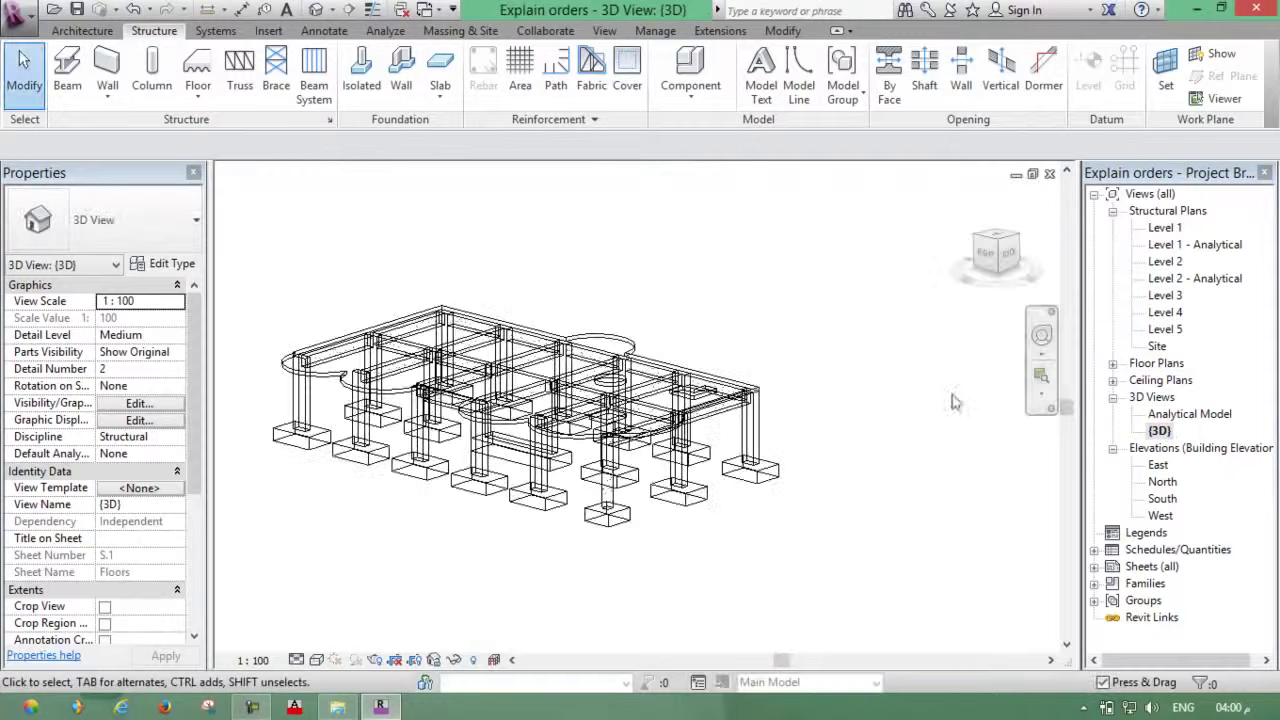
click(317, 659)
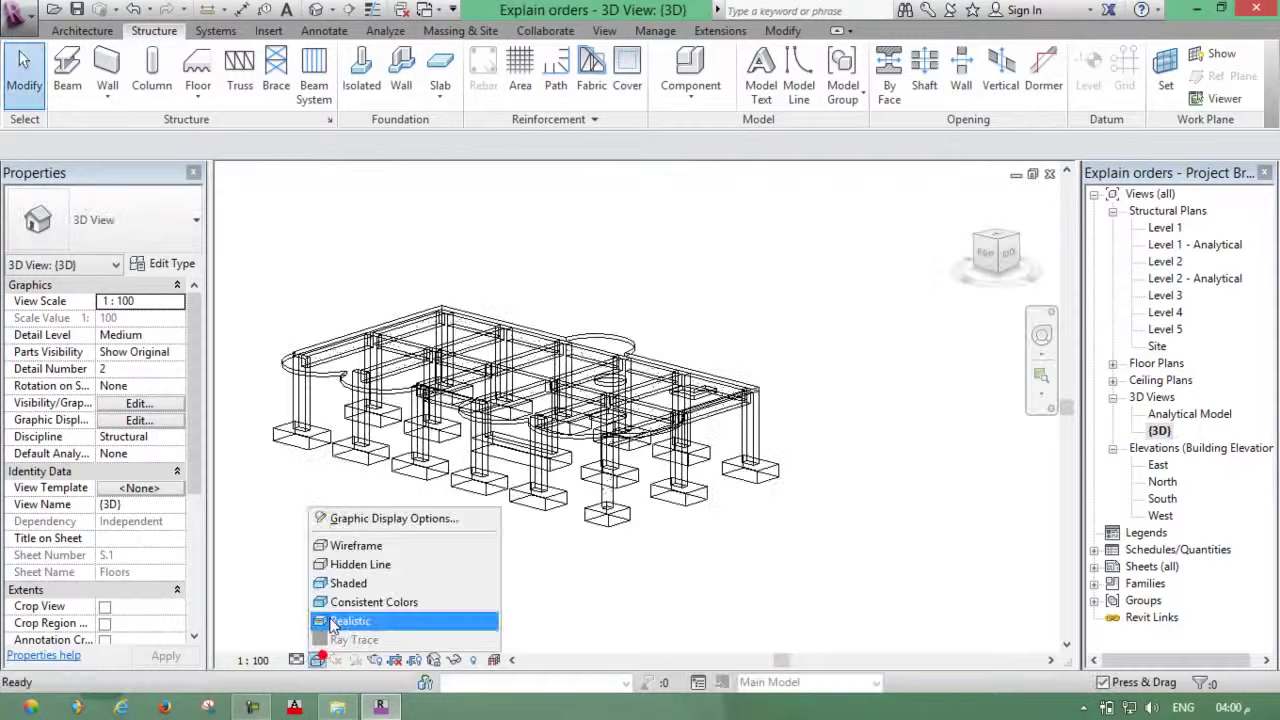
click(340, 621)
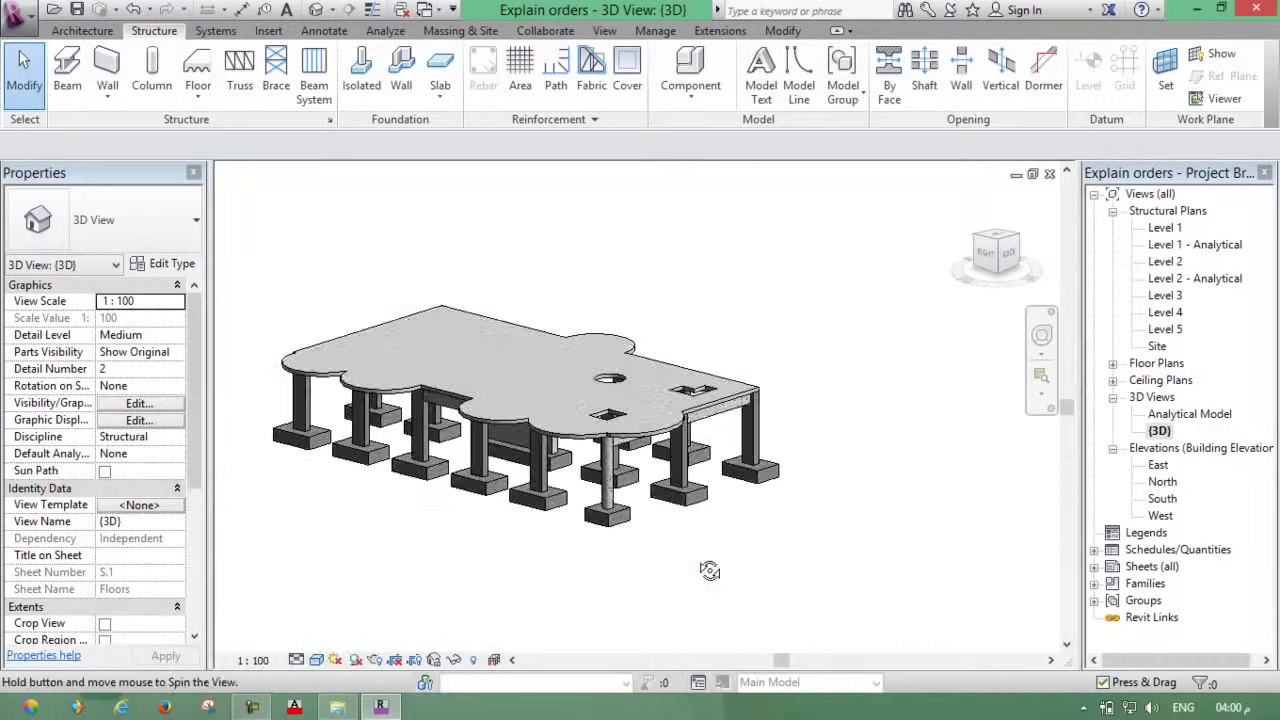
mouse_move(709, 570)
shift+middle_down()
mouse_move(546, 591)
mouse_move(443, 574)
mouse_move(399, 585)
mouse_move(521, 557)
mouse_move(611, 563)
mouse_move(569, 569)
mouse_move(614, 594)
mouse_move(829, 549)
mouse_move(780, 521)
shift+middle_up()
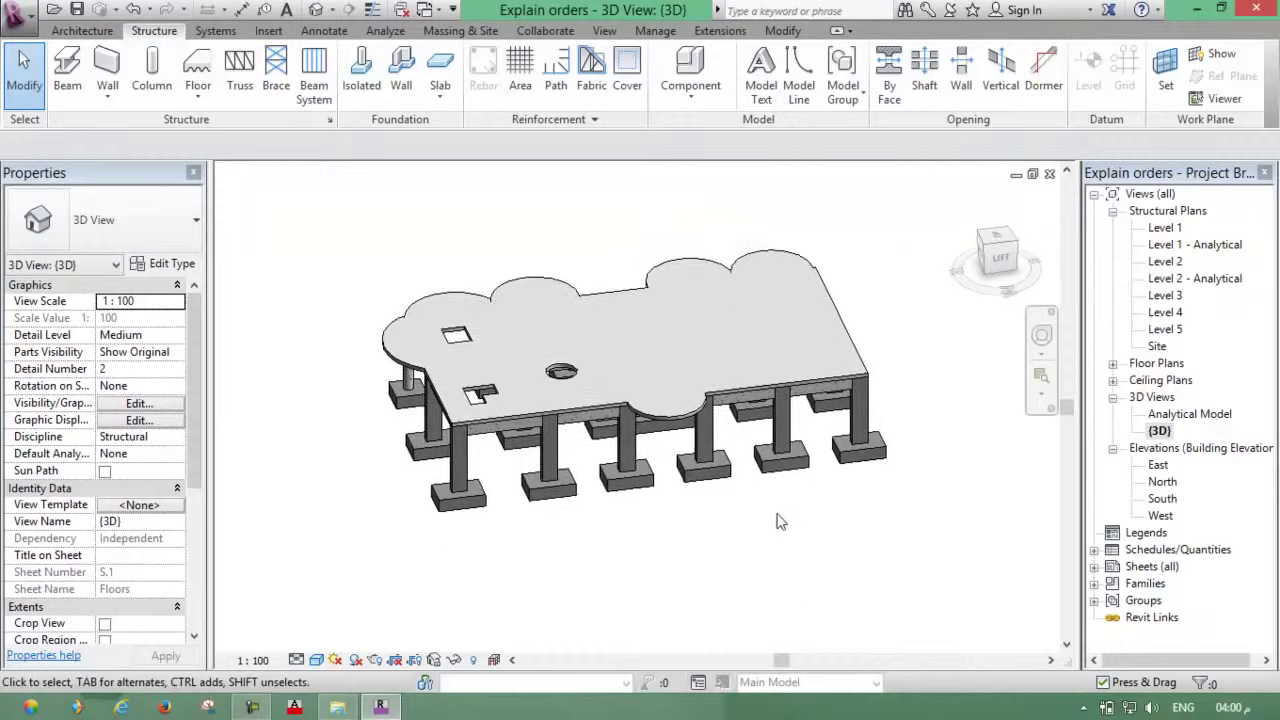